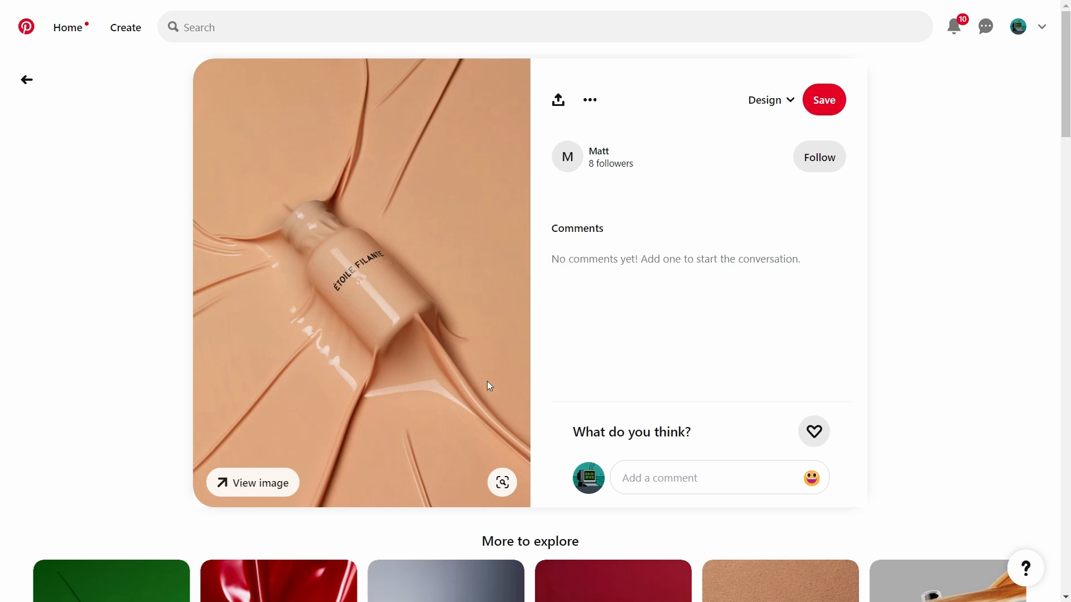
{"action": "scroll", "coordinate": [488, 385], "scroll_direction": "down", "scroll_amount": 1}
{"action": "scroll", "coordinate": [914, 366], "scroll_direction": "up", "scroll_amount": 1}
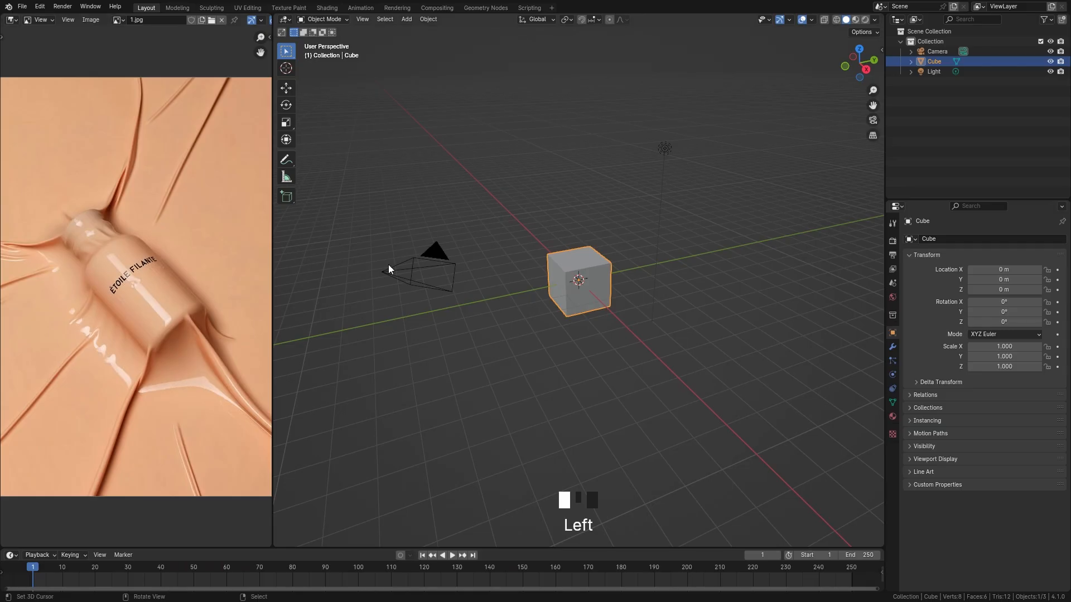
Step: Delete the default camera, cube and light, and add a cylinder mesh
{"action": "key", "text": "x"}
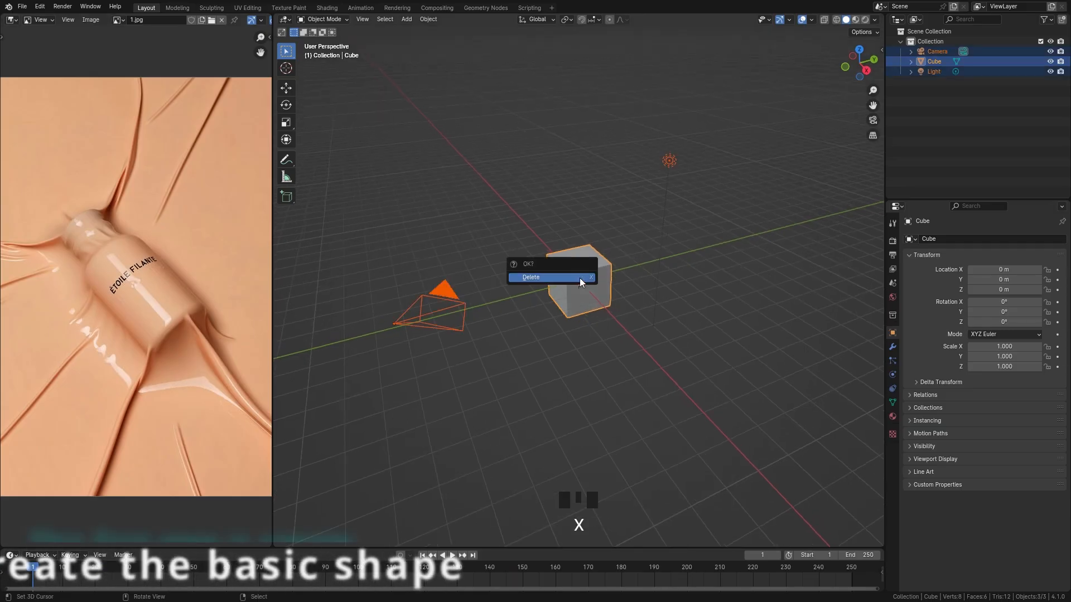
{"action": "left_click", "coordinate": [580, 279]}
{"action": "key", "text": "shift+a"}
{"action": "mouse_move", "coordinate": [530, 255]}
{"action": "left_click", "coordinate": [602, 316]}
Step: Raise the cylinder's whole mesh along Z so its origin sits near the base
{"action": "key", "text": "Tab"}
{"action": "key", "text": "g"}
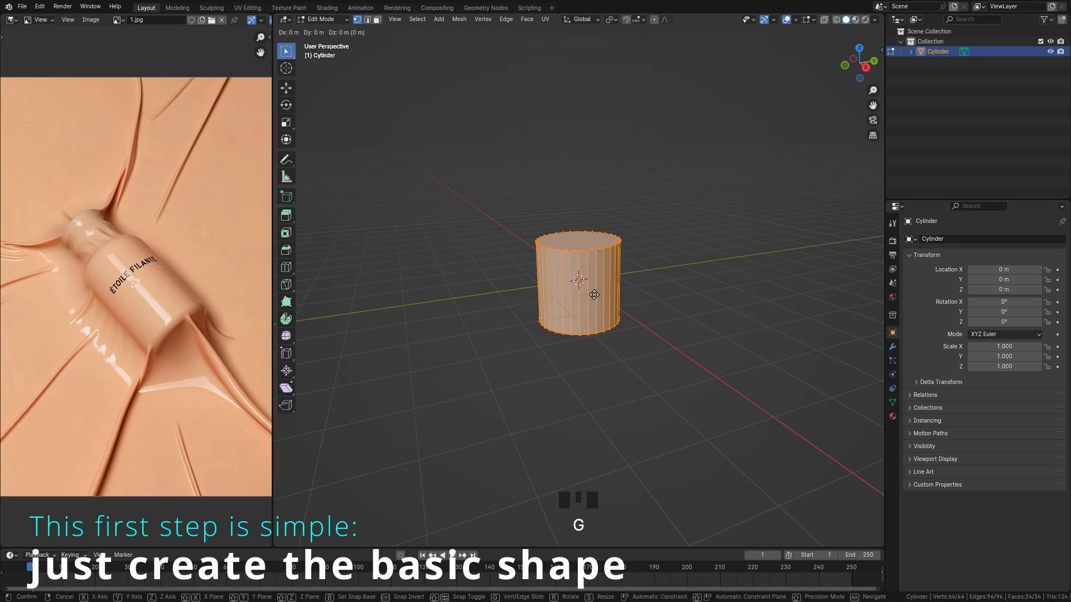
{"action": "key", "text": "z"}
{"action": "left_click", "coordinate": [595, 254]}
{"action": "middle_click_drag", "start_coordinate": [595, 317], "coordinate": [598, 405], "text": "shift"}
{"action": "middle_click_drag", "start_coordinate": [605, 380], "coordinate": [614, 326]}
{"action": "key", "text": "Tab"}
{"action": "middle_click_drag", "start_coordinate": [461, 264], "coordinate": [456, 294], "text": "shift"}
Step: Move the cylinder's top face along Z to adjust the bottle body's height
{"action": "key", "text": "Tab"}
{"action": "key", "text": "3"}
{"action": "right_click", "coordinate": [580, 281]}
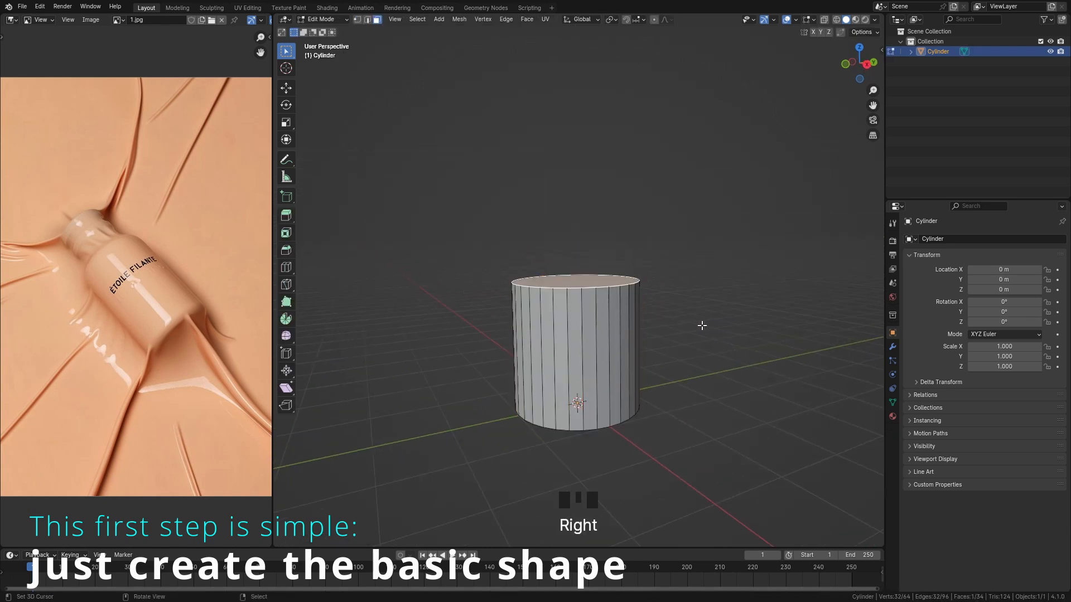
{"action": "key", "text": "g"}
{"action": "key", "text": "z"}
{"action": "left_click", "coordinate": [650, 274]}
Step: Inset the top face, then raise it along Z and rescale it to form a sloping bottle shoulder
{"action": "mouse_move", "coordinate": [717, 298]}
{"action": "middle_mouse_down"}
{"action": "mouse_move", "coordinate": [721, 323]}
{"action": "mouse_move", "coordinate": [709, 304]}
{"action": "middle_mouse_up"}
{"action": "key", "text": "i"}
{"action": "left_click", "coordinate": [693, 306]}
{"action": "key", "text": "g"}
{"action": "key", "text": "z"}
{"action": "left_click", "coordinate": [693, 294]}
{"action": "key", "text": "s"}
{"action": "left_click", "coordinate": [721, 302]}
Step: Extrude the top face about 0.39 m upward as the bottle neck, and raise it further along Z
{"action": "key", "text": "e"}
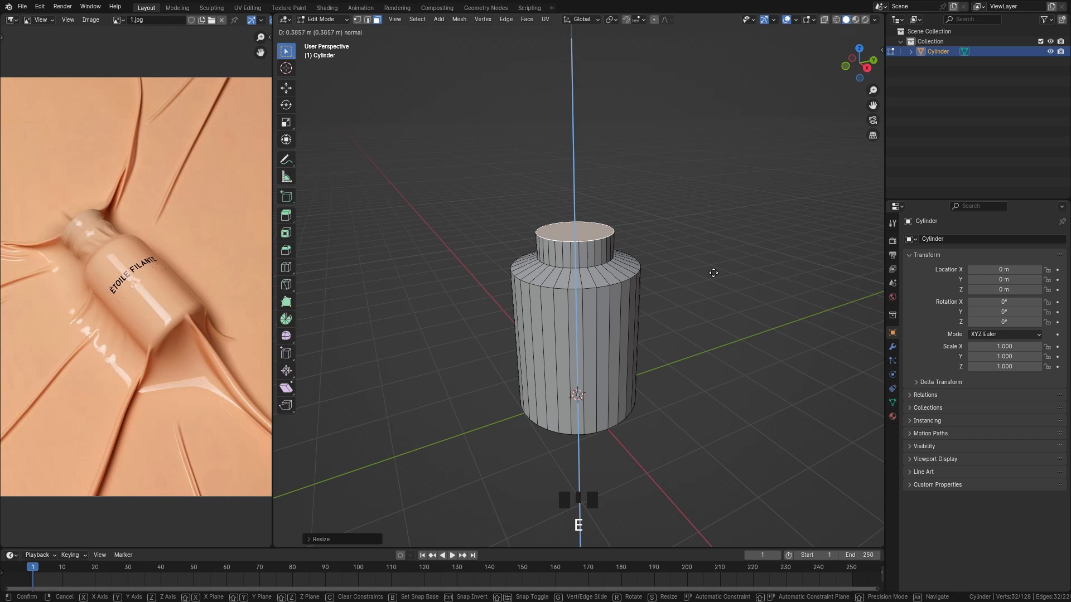
{"action": "left_click", "coordinate": [712, 273]}
{"action": "key", "text": "g"}
{"action": "key", "text": "z"}
{"action": "left_click", "coordinate": [710, 249]}
{"action": "middle_click_drag", "start_coordinate": [709, 249], "coordinate": [707, 307], "text": "shift"}
Step: Add an edge loop around the neck and extrude its top face slightly upward
{"action": "key", "text": "ctrl+r"}
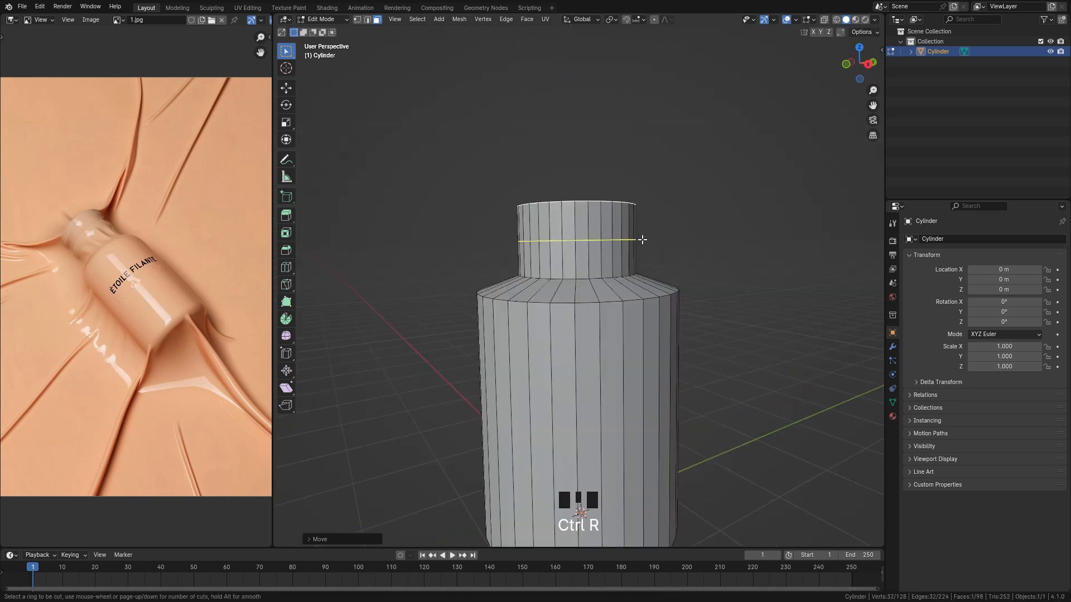
{"action": "left_click", "coordinate": [640, 238]}
{"action": "left_click", "coordinate": [639, 233]}
{"action": "key", "text": "3"}
{"action": "left_click", "coordinate": [592, 224]}
{"action": "key", "text": "e"}
{"action": "left_click", "coordinate": [592, 225]}
Step: Bevel the neck's middle edge loop into a narrow face band and move the neck's top band and cap slightly
{"action": "key", "text": "2"}
{"action": "right_click", "coordinate": [630, 283], "text": "alt"}
{"action": "key", "text": "ctrl+b"}
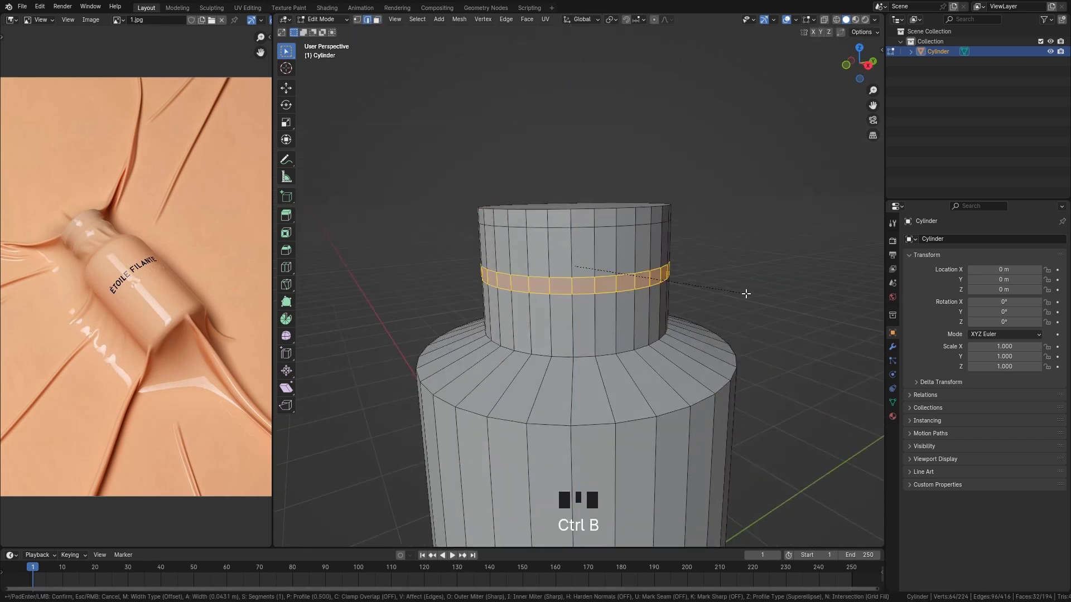
{"action": "left_click", "coordinate": [746, 292]}
{"action": "middle_click_drag", "start_coordinate": [738, 287], "coordinate": [733, 304]}
{"action": "key", "text": "3"}
{"action": "right_click", "coordinate": [611, 222]}
{"action": "key", "text": "e"}
{"action": "left_click", "coordinate": [613, 215]}
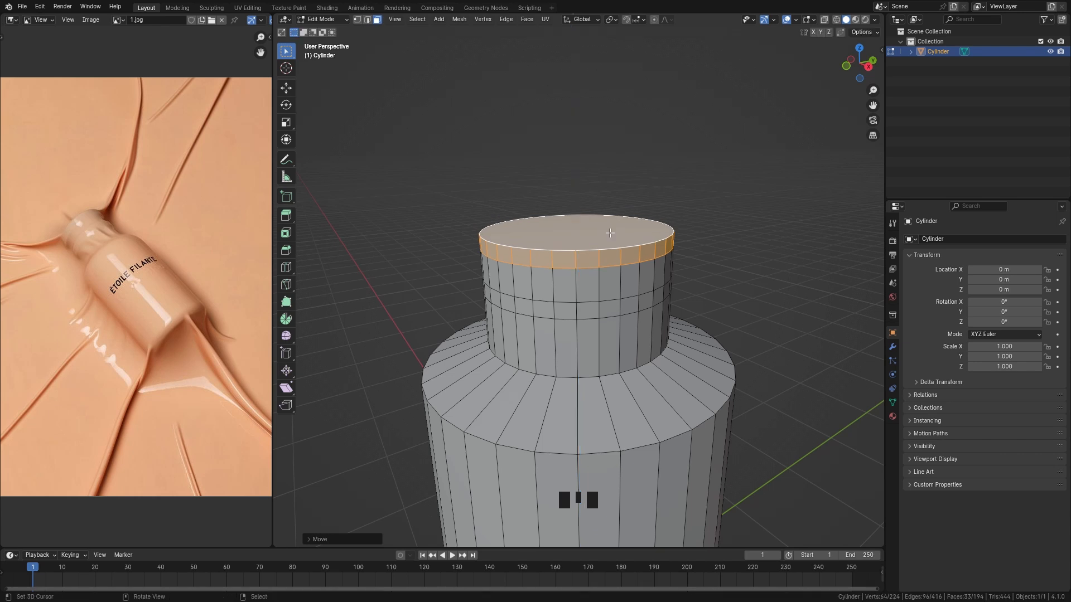
Step: Add a Bevel modifier to the bottle with an amount of 0.11 m and 6 segments
{"action": "key", "text": "Tab"}
{"action": "scroll", "coordinate": [709, 202], "scroll_direction": "down", "scroll_amount": 2}
{"action": "left_click", "coordinate": [892, 347]}
{"action": "left_click", "coordinate": [925, 239]}
{"action": "left_click", "coordinate": [927, 275]}
{"action": "left_click", "coordinate": [838, 285]}
{"action": "left_click_drag", "start_coordinate": [1009, 293], "coordinate": [1016, 293], "text": "shift"}
{"action": "middle_click_drag", "start_coordinate": [725, 313], "coordinate": [704, 314]}
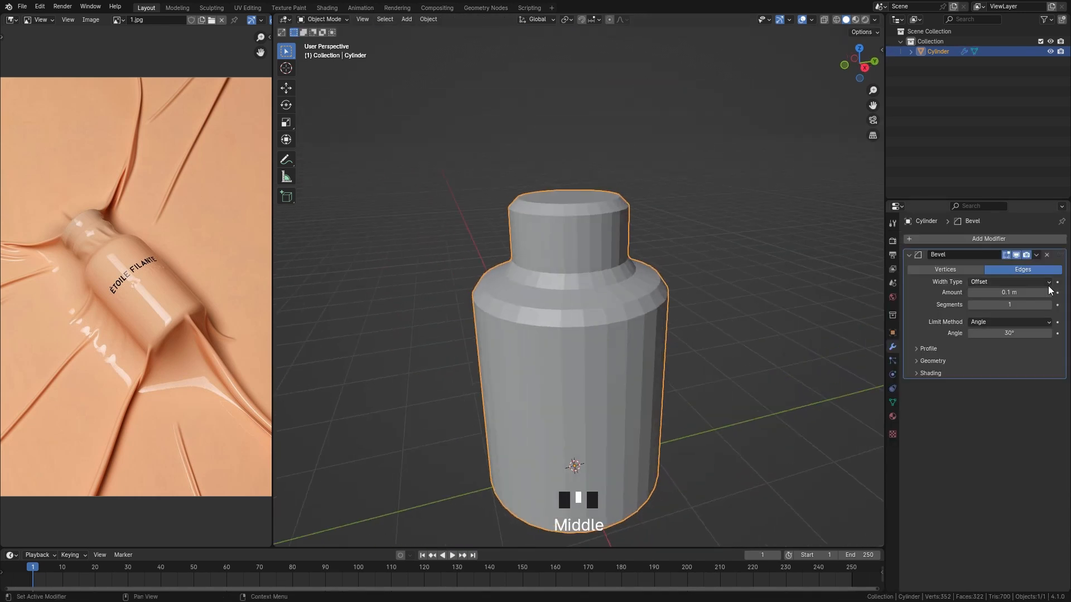
{"action": "left_click_drag", "start_coordinate": [1011, 305], "coordinate": [1043, 305], "text": "shift"}
{"action": "scroll", "coordinate": [630, 384], "scroll_direction": "down", "scroll_amount": 3}
{"action": "middle_click_drag", "start_coordinate": [632, 396], "coordinate": [633, 329]}
Step: Add ten edge loops across the height of the bottle body and shade the object smooth
{"action": "key", "text": "Tab"}
{"action": "key", "text": "ctrl+r"}
{"action": "scroll", "coordinate": [555, 323], "scroll_direction": "up", "scroll_amount": 9}
{"action": "left_click", "coordinate": [555, 324]}
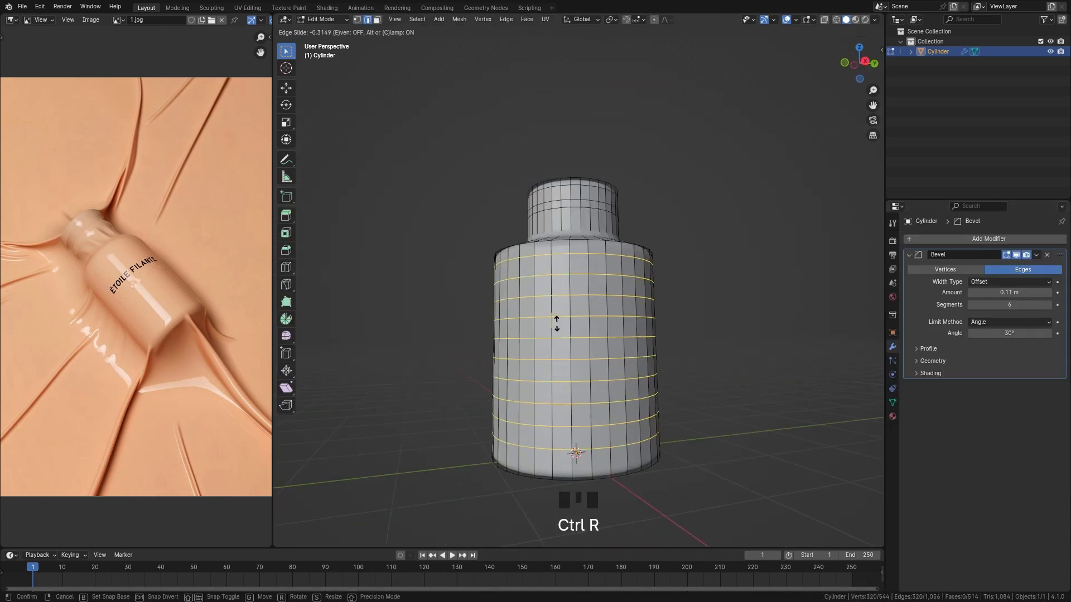
{"action": "key", "text": "Tab"}
{"action": "key", "text": "w"}
{"action": "left_click", "coordinate": [591, 265]}
Step: Lower the edge loop just beneath the neck's top rim by about 0.03 m along Z
{"action": "key", "text": "Tab"}
{"action": "scroll", "coordinate": [674, 285], "scroll_direction": "up", "scroll_amount": 2}
{"action": "key", "text": "a"}
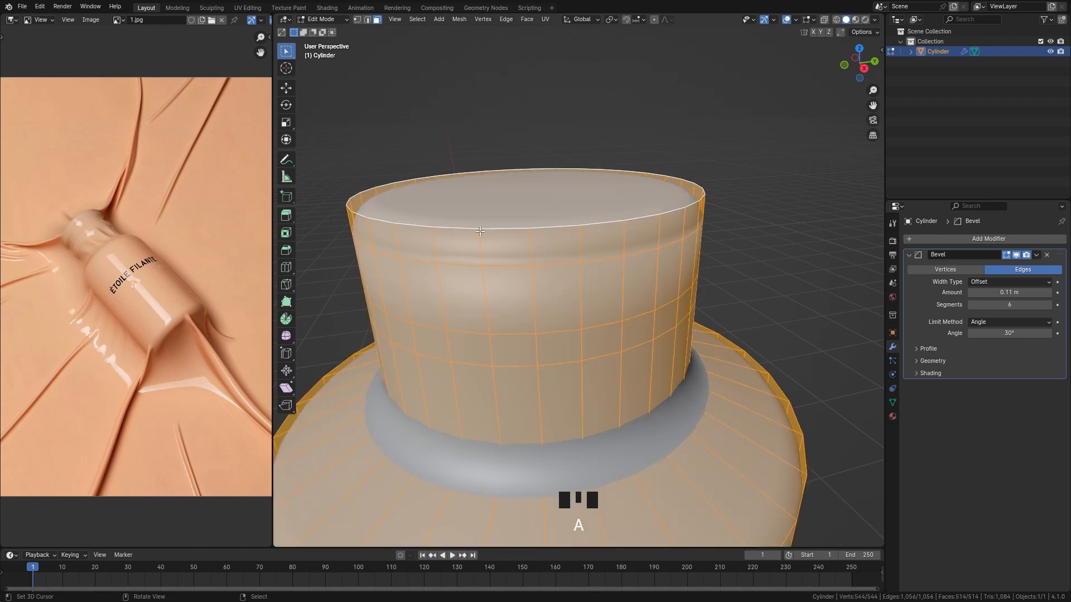
{"action": "right_click", "coordinate": [459, 257], "text": "alt"}
{"action": "key", "text": "2"}
{"action": "right_click", "coordinate": [504, 266], "text": "alt"}
{"action": "key", "text": "g"}
{"action": "key", "text": "z"}
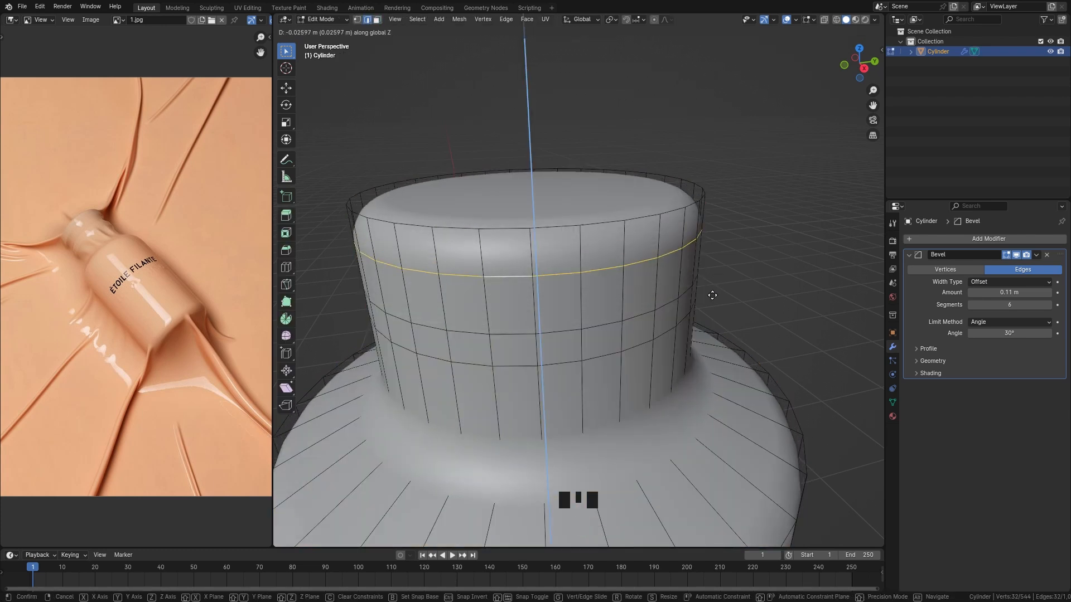
{"action": "left_click", "coordinate": [711, 294]}
{"action": "scroll", "coordinate": [711, 295], "scroll_direction": "down", "scroll_amount": 5}
{"action": "middle_click_drag", "start_coordinate": [711, 297], "coordinate": [709, 282]}
Step: Extrude the neck's top and middle face bands outward along their normals to form two protruding rings
{"action": "key", "text": "3"}
{"action": "right_click", "coordinate": [575, 280], "text": "alt"}
{"action": "middle_click_drag", "start_coordinate": [641, 290], "coordinate": [664, 295]}
{"action": "right_click", "coordinate": [581, 246], "text": "alt+shift"}
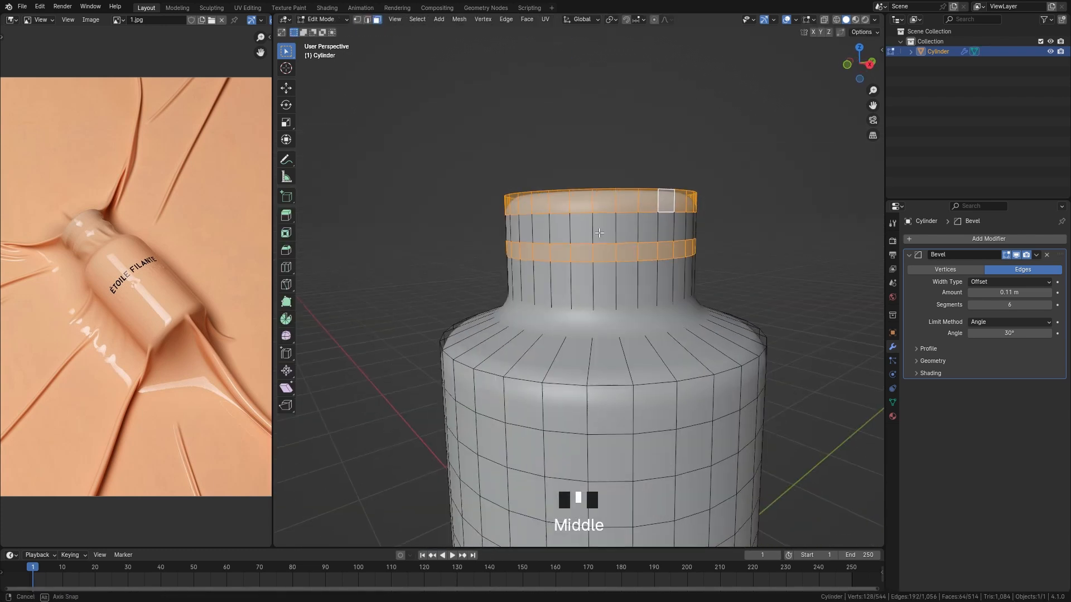
{"action": "scroll", "coordinate": [664, 296], "scroll_direction": "up", "scroll_amount": 3}
{"action": "right_click", "coordinate": [584, 282], "text": "alt"}
{"action": "right_click", "coordinate": [583, 178], "text": "alt+shift"}
{"action": "scroll", "coordinate": [658, 255], "scroll_direction": "down", "scroll_amount": 3}
{"action": "key", "text": "alt+e"}
{"action": "middle_click_drag", "start_coordinate": [683, 256], "coordinate": [637, 237]}
{"action": "left_click", "coordinate": [658, 256]}
{"action": "left_click", "coordinate": [626, 232]}
Step: Scale the recessed face bands between and below the two neck rings slightly inward
{"action": "right_click", "coordinate": [565, 280], "text": "alt"}
{"action": "right_click", "coordinate": [575, 216], "text": "alt+shift"}
{"action": "key", "text": "s"}
{"action": "left_click", "coordinate": [772, 249]}
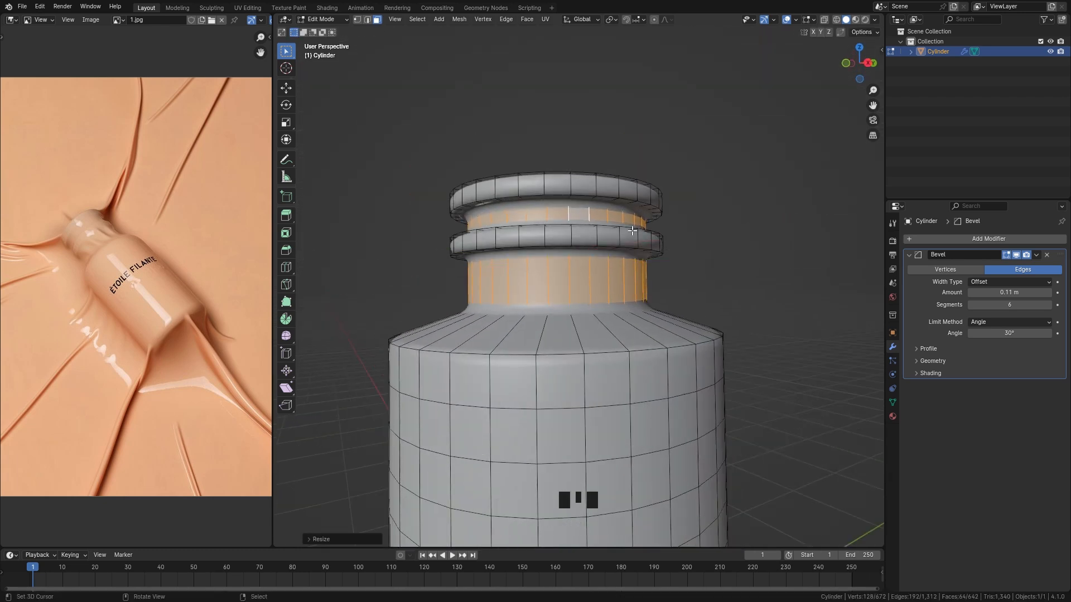
Step: Delete the ring of cap faces on top of the neck and fill the open rim with a single face
{"action": "middle_click_drag", "start_coordinate": [725, 245], "coordinate": [717, 270]}
{"action": "right_click", "coordinate": [552, 224]}
{"action": "right_click", "coordinate": [549, 241], "text": "alt+shift"}
{"action": "middle_click_drag", "start_coordinate": [550, 241], "coordinate": [584, 377]}
{"action": "right_click", "coordinate": [584, 377], "text": "alt"}
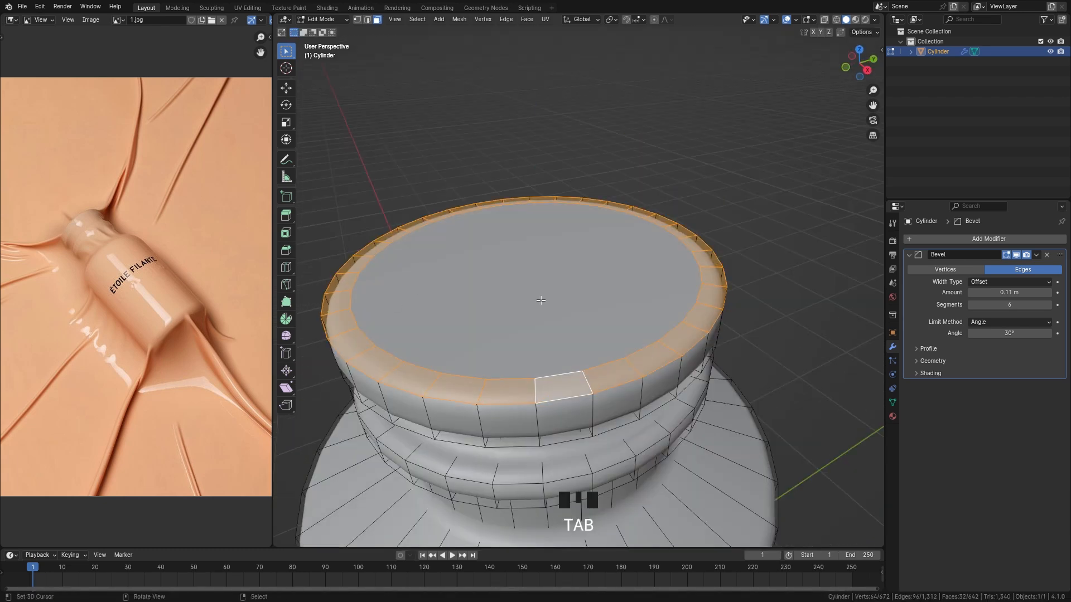
{"action": "key", "text": "x"}
{"action": "left_click", "coordinate": [540, 300]}
{"action": "key", "text": "ctrl+z"}
{"action": "key", "text": "x"}
{"action": "right_click", "coordinate": [593, 391], "text": "alt"}
{"action": "key", "text": "f"}
Step: Inset the new cap face slightly to leave a narrow border around the neck's top rim
{"action": "scroll", "coordinate": [725, 346], "scroll_direction": "down", "scroll_amount": 2}
{"action": "key", "text": "i"}
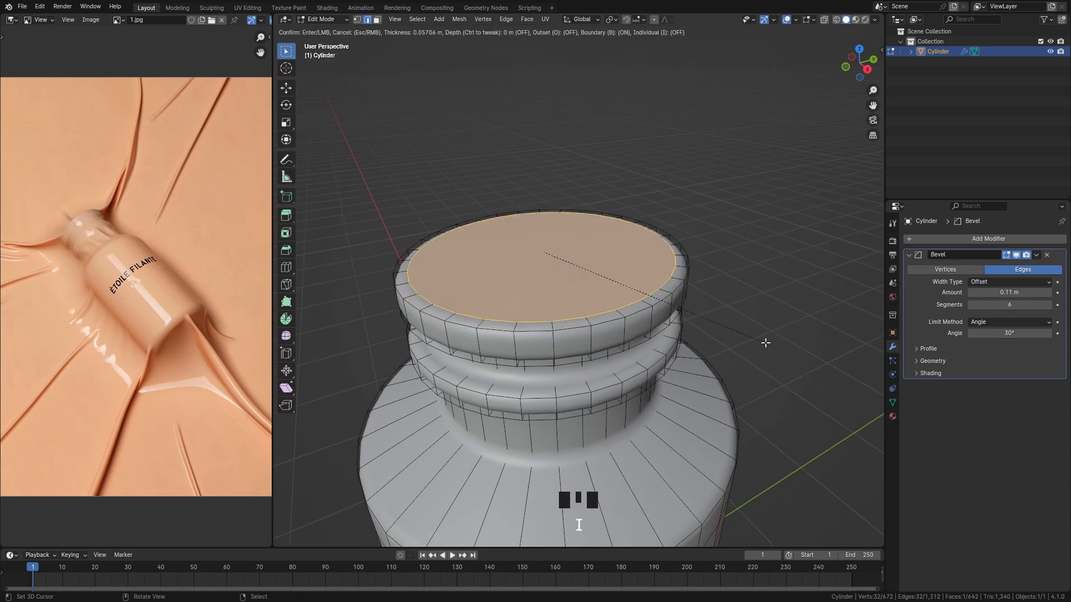
{"action": "left_click", "coordinate": [772, 345]}
{"action": "key", "text": "ctrl+z"}
{"action": "key", "text": "i"}
{"action": "left_click", "coordinate": [763, 345]}
Step: Add two supporting edge loops around the neck's lower ring, close to its lower and upper edges
{"action": "key", "text": "Tab"}
{"action": "middle_click_drag", "start_coordinate": [756, 334], "coordinate": [701, 250]}
{"action": "scroll", "coordinate": [725, 290], "scroll_direction": "down", "scroll_amount": 6}
{"action": "key", "text": "Tab"}
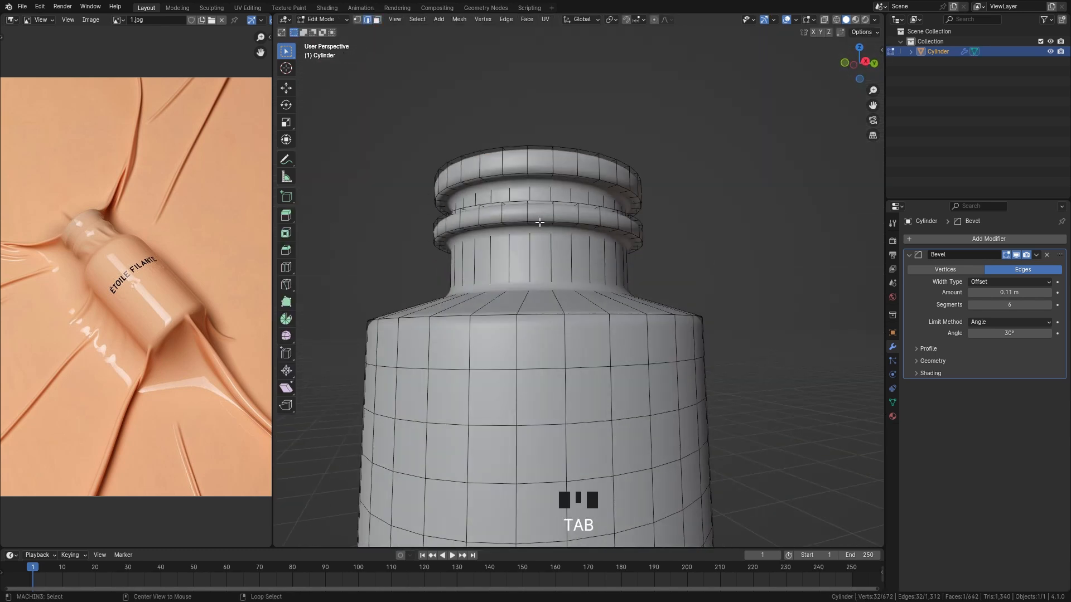
{"action": "key", "text": "shift+alt+z"}
{"action": "middle_click_drag", "start_coordinate": [539, 223], "coordinate": [567, 303]}
{"action": "key", "text": "Tab"}
{"action": "key", "text": "ctrl+r"}
{"action": "left_click", "coordinate": [566, 308]}
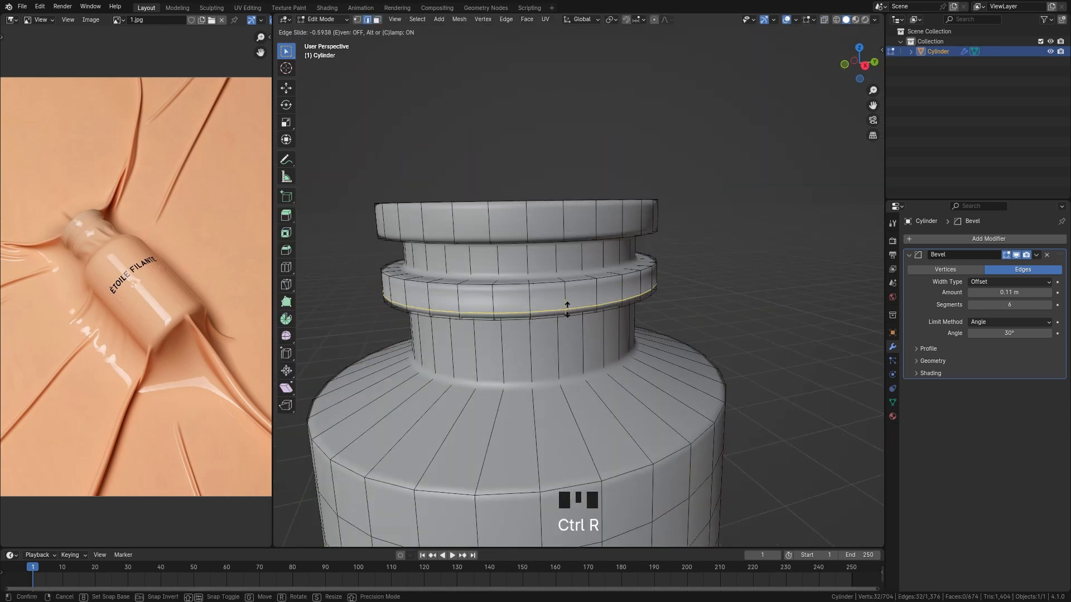
{"action": "left_click", "coordinate": [567, 309]}
{"action": "key", "text": "ctrl+r"}
{"action": "left_click", "coordinate": [567, 305]}
{"action": "left_click", "coordinate": [567, 290]}
Step: Bevel the shoulder's outer edge loop about 0.13 m wide with 4 segments
{"action": "scroll", "coordinate": [574, 313], "scroll_direction": "down", "scroll_amount": 1}
{"action": "right_click", "coordinate": [622, 427], "text": "alt"}
{"action": "key", "text": "ctrl+b"}
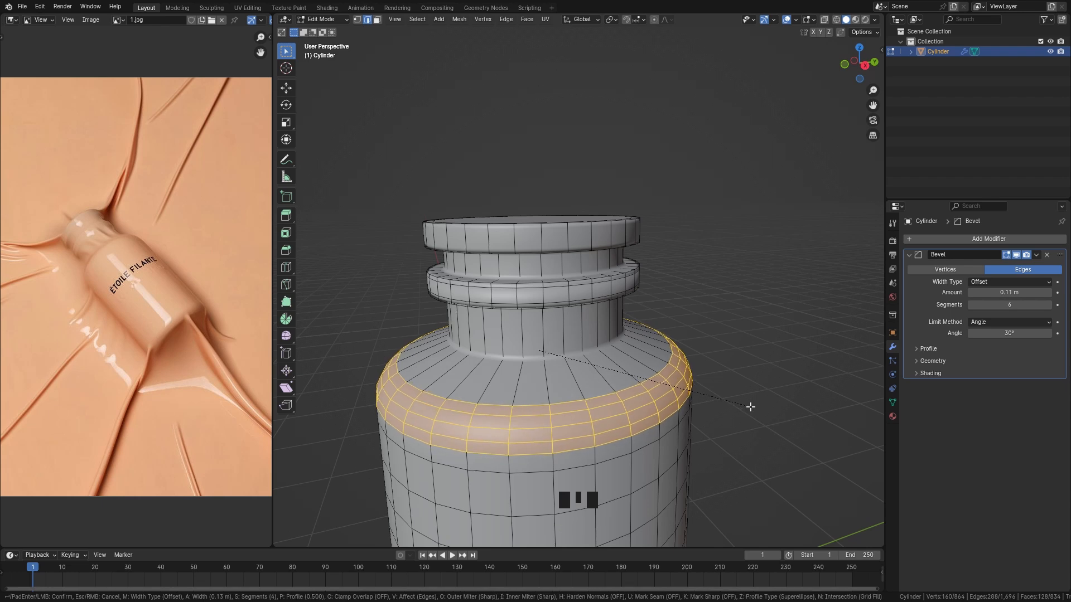
{"action": "left_click", "coordinate": [750, 407]}
Step: Reduce the Bevel modifier's amount to 0.017 m
{"action": "key", "text": "Tab"}
{"action": "scroll", "coordinate": [720, 346], "scroll_direction": "down", "scroll_amount": 5}
{"action": "middle_click_drag", "start_coordinate": [708, 312], "coordinate": [658, 329]}
{"action": "scroll", "coordinate": [658, 329], "scroll_direction": "up", "scroll_amount": 6}
{"action": "key", "text": "Tab"}
{"action": "mouse_move", "coordinate": [1009, 293]}
{"action": "left_mouse_down", "text": "shift"}
{"action": "mouse_move", "coordinate": [985, 293]}
{"action": "mouse_move", "coordinate": [995, 293]}
{"action": "left_mouse_up", "text": "shift"}
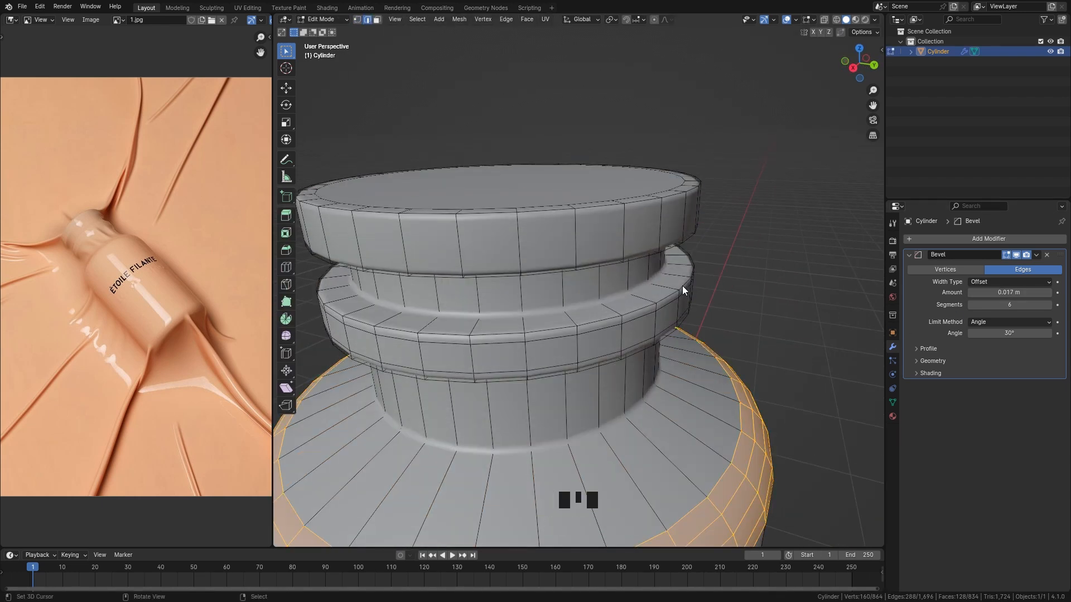
{"action": "key", "text": "Tab"}
{"action": "scroll", "coordinate": [731, 279], "scroll_direction": "down", "scroll_amount": 7}
{"action": "middle_click_drag", "start_coordinate": [740, 277], "coordinate": [549, 137]}
{"action": "scroll", "coordinate": [686, 251], "scroll_direction": "up", "scroll_amount": 4}
{"action": "key", "text": "Tab"}
{"action": "key", "text": "s"}
{"action": "key", "text": "z"}
{"action": "left_click", "coordinate": [725, 319]}
{"action": "scroll", "coordinate": [655, 307], "scroll_direction": "up", "scroll_amount": 3}
{"action": "key", "text": "ctrl+z"}
Step: Bevel the edge loop at the base of the neck to round the transition
{"action": "right_click", "coordinate": [515, 230], "text": "alt"}
{"action": "key", "text": "alt+z"}
{"action": "key", "text": "alt+z"}
{"action": "key", "text": "ctrl+b"}
{"action": "key", "text": "Tab"}
{"action": "scroll", "coordinate": [712, 223], "scroll_direction": "down", "scroll_amount": 5}
{"action": "key", "text": "Tab"}
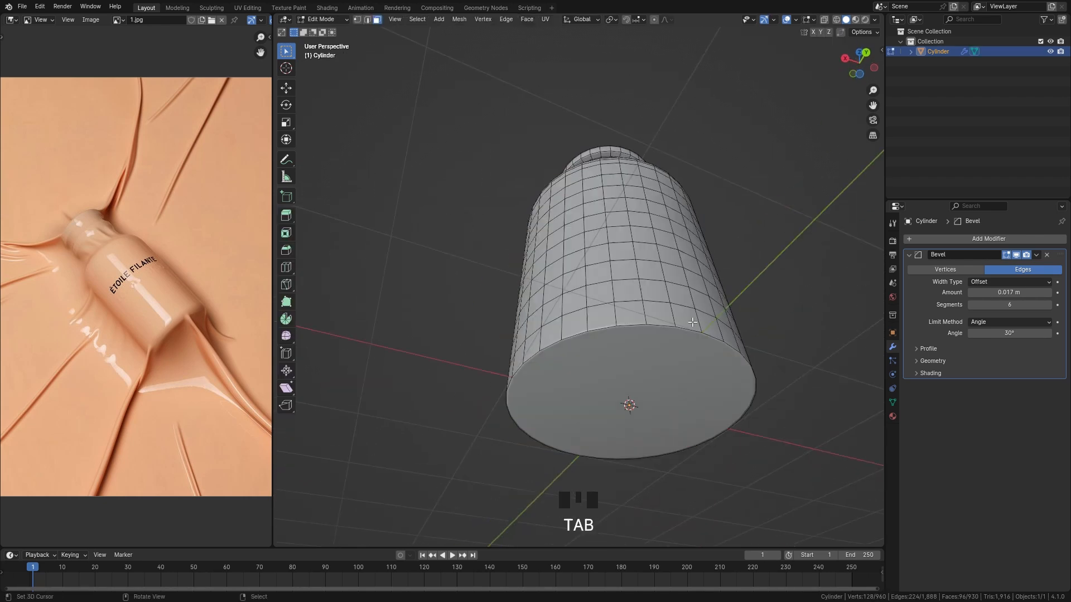
Step: Bevel the edge loop around the bottle's bottom rim to round the base
{"action": "key", "text": "2"}
{"action": "right_click", "coordinate": [675, 316], "text": "alt"}
{"action": "right_click", "coordinate": [687, 329], "text": "alt"}
{"action": "key", "text": "ctrl+b"}
{"action": "left_click", "coordinate": [837, 341]}
{"action": "key", "text": "Tab"}
Step: Try to move the beveled base faces along the Z axis
{"action": "key", "text": "Tab"}
{"action": "key", "text": "3"}
{"action": "middle_click_drag", "start_coordinate": [603, 391], "coordinate": [586, 312]}
{"action": "key", "text": "g"}
{"action": "key", "text": "z"}
{"action": "left_click", "coordinate": [549, 351]}
{"action": "scroll", "coordinate": [562, 370], "scroll_direction": "up", "scroll_amount": 2}
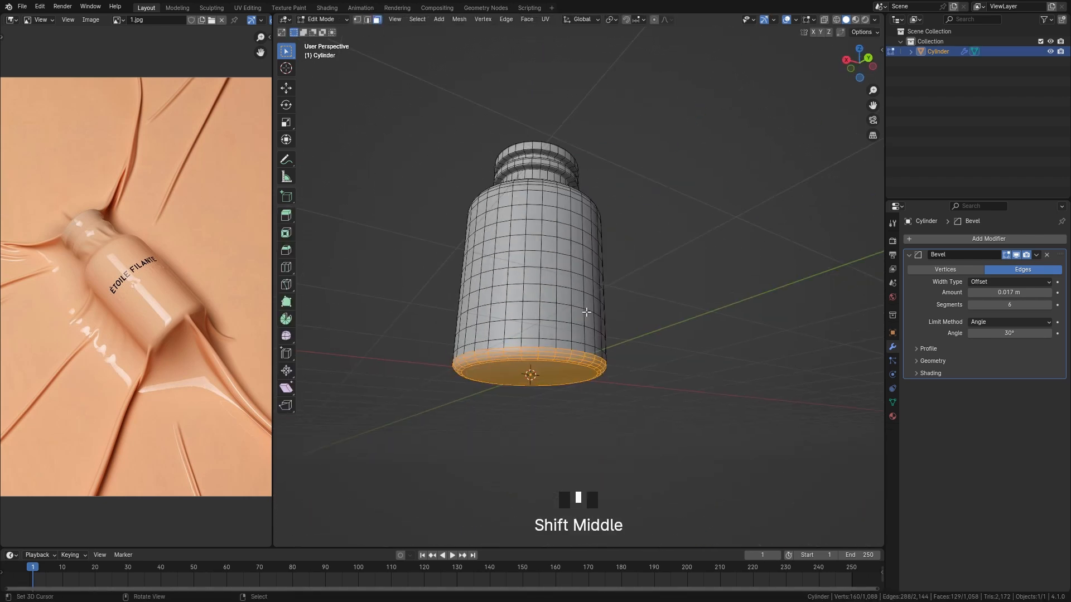
Step: Lengthen the body by raising everything above the base along Z, and add edge loops across the stretched lower section
{"action": "key", "text": "ctrl+i"}
{"action": "key", "text": "g"}
{"action": "key", "text": "z"}
{"action": "right_click", "coordinate": [652, 286]}
{"action": "key", "text": "ctrl+KP_Subtract"}
{"action": "key", "text": "g"}
{"action": "key", "text": "z"}
{"action": "left_click", "coordinate": [653, 270]}
{"action": "scroll", "coordinate": [725, 167], "scroll_direction": "down", "scroll_amount": 2}
{"action": "middle_click_drag", "start_coordinate": [746, 145], "coordinate": [745, 186]}
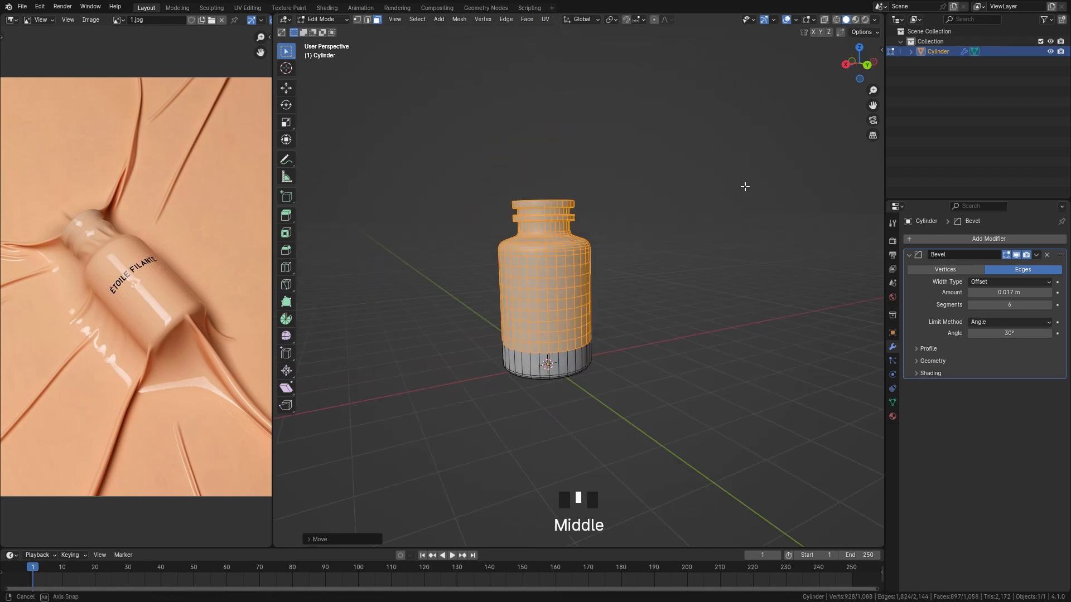
{"action": "scroll", "coordinate": [745, 186], "scroll_direction": "up", "scroll_amount": 2}
{"action": "key", "text": "ctrl+r"}
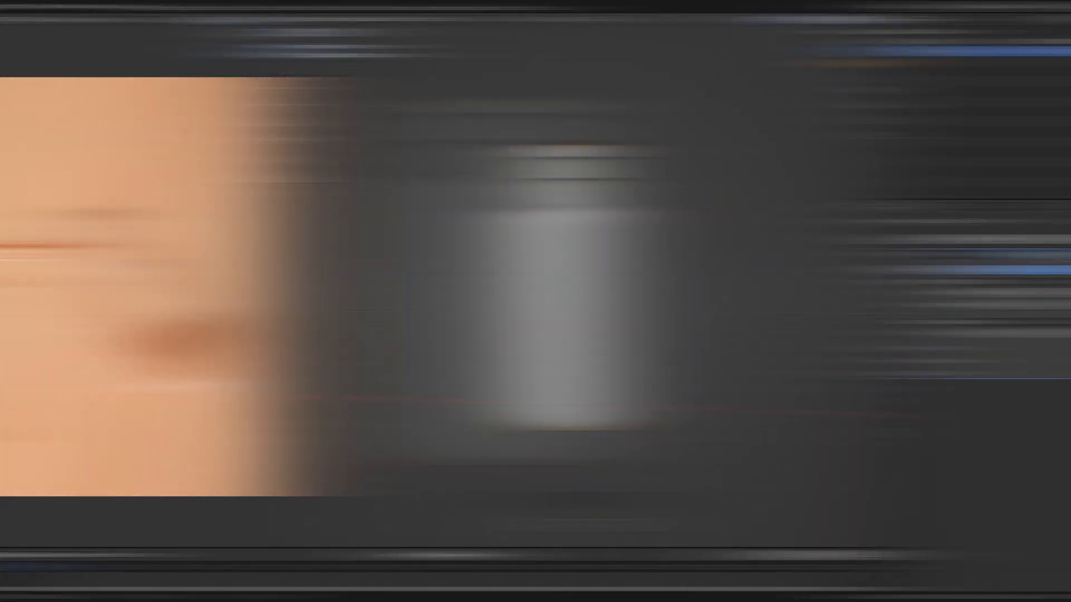
Step: Apply the Bevel modifier to the mesh and rename the object Bottle
{"action": "left_click", "coordinate": [1036, 255]}
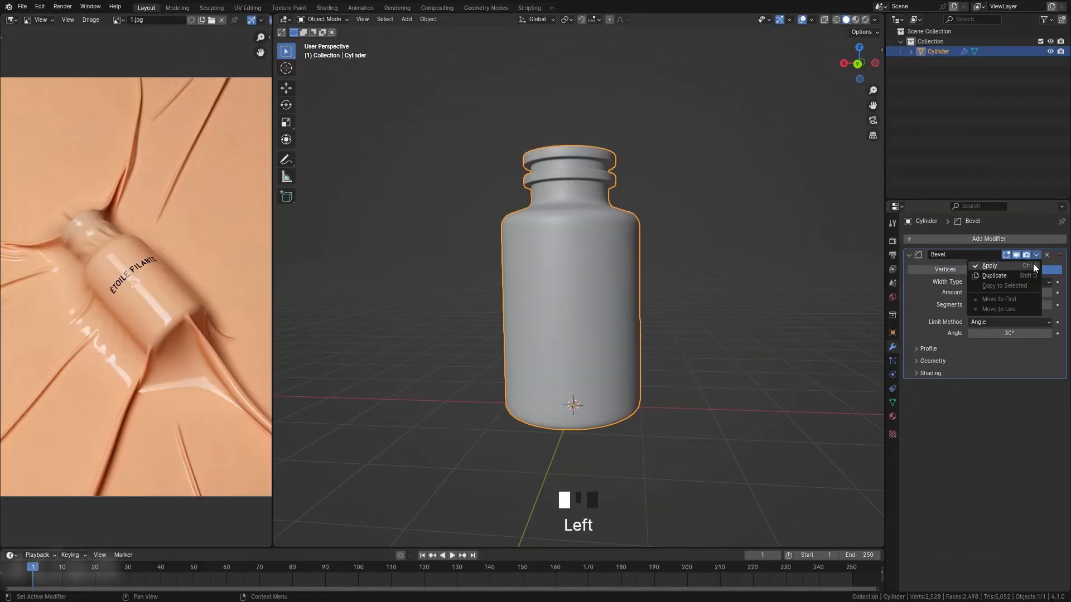
{"action": "left_click", "coordinate": [1034, 266]}
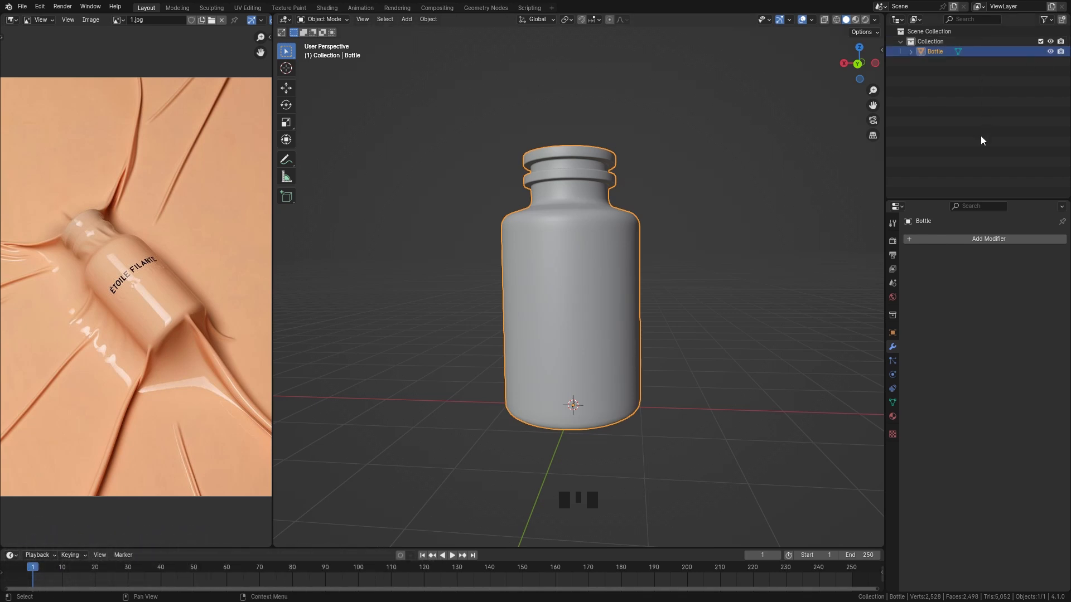
Step: Lay the bottle on its side by rotating it 90° about the Y axis, and raise it 1 m along Z
{"action": "middle_click_drag", "start_coordinate": [686, 299], "coordinate": [667, 278]}
{"action": "key", "text": "r"}
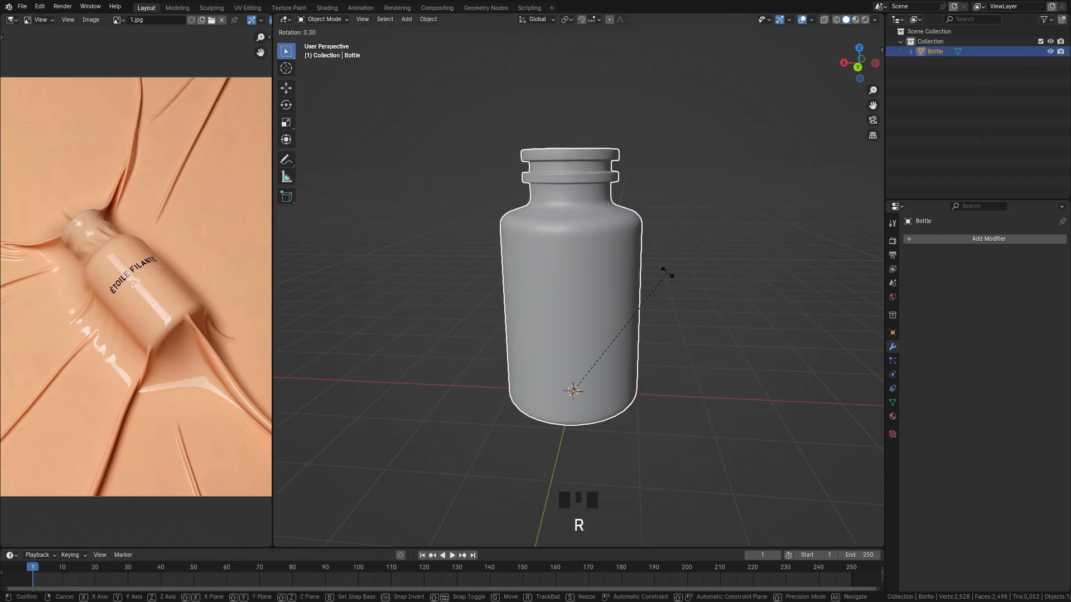
{"action": "type", "text": "y90"}
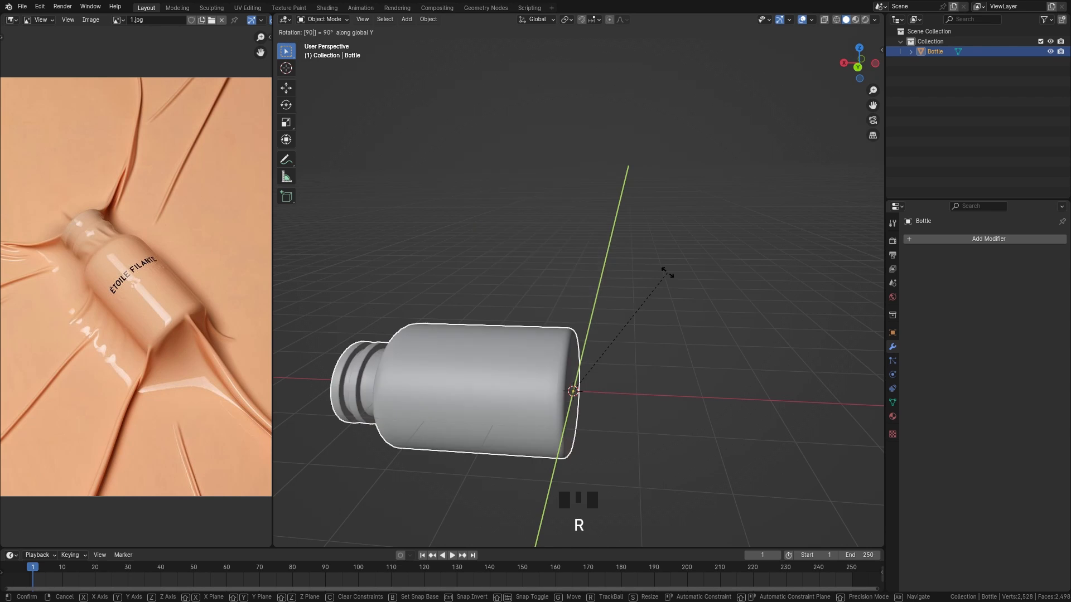
{"action": "key", "text": "Return"}
{"action": "key", "text": "KP_1"}
{"action": "key", "text": "KP_5"}
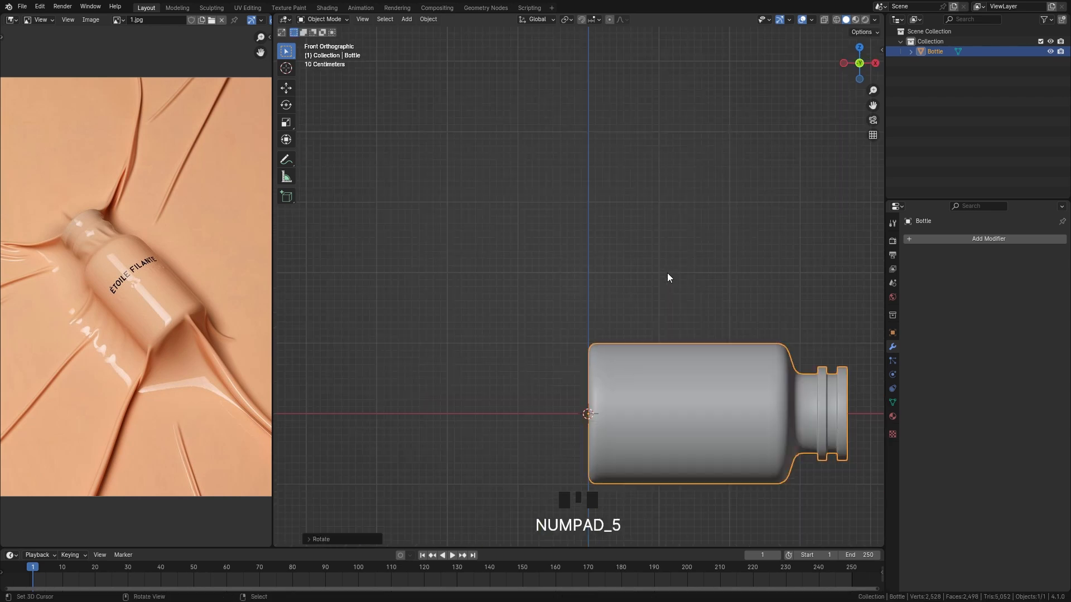
{"action": "type", "text": "gz1"}
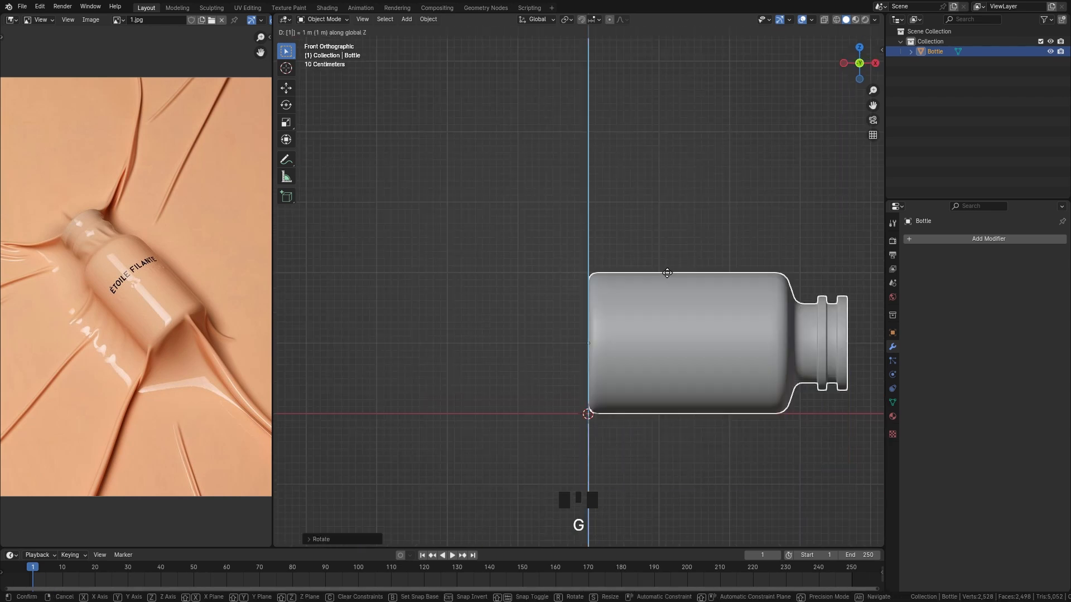
{"action": "left_click", "coordinate": [667, 272]}
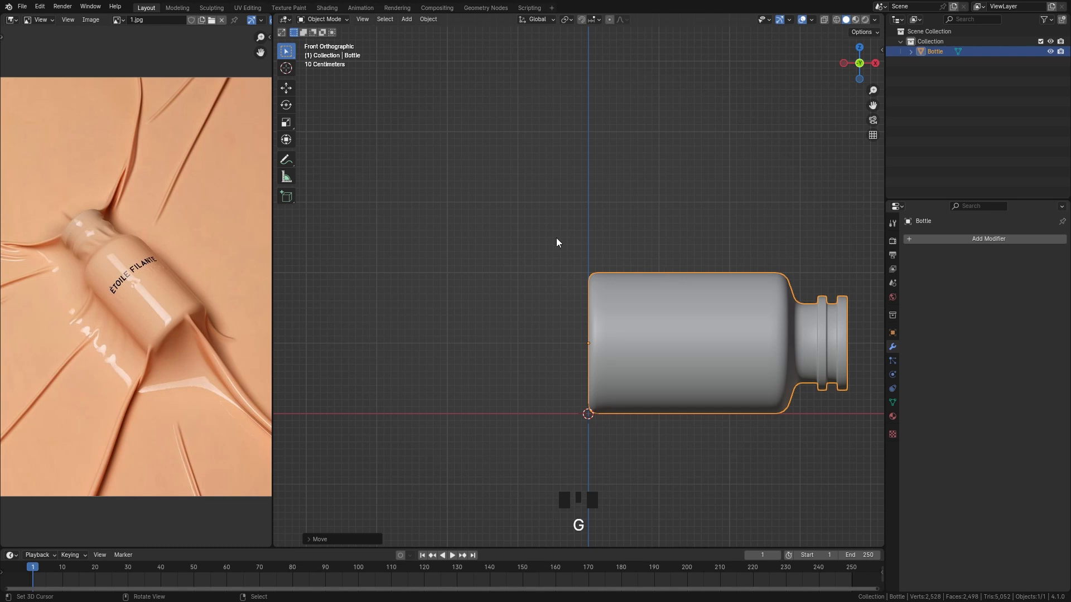
Step: Set the pivot point to the 3D Cursor and scale the bottle down to about a third of its size
{"action": "middle_click_drag", "start_coordinate": [557, 237], "coordinate": [722, 286]}
{"action": "scroll", "coordinate": [722, 285], "scroll_direction": "up", "scroll_amount": 2}
{"action": "key", "text": "KP_5"}
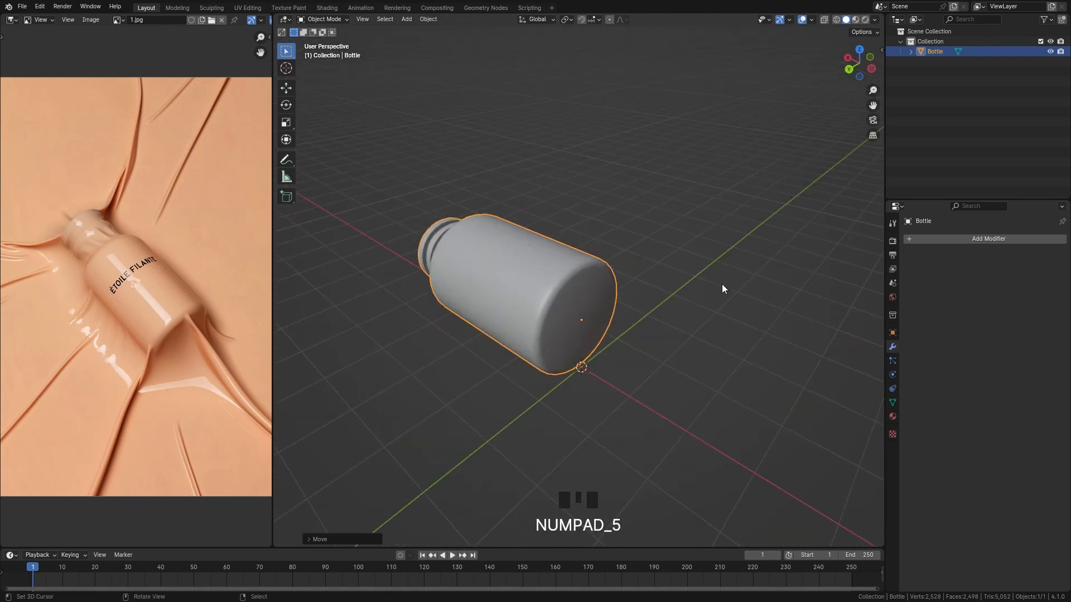
{"action": "scroll", "coordinate": [645, 273], "scroll_direction": "down", "scroll_amount": 2}
{"action": "middle_click_drag", "start_coordinate": [646, 273], "coordinate": [751, 299]}
{"action": "key", "text": "s"}
{"action": "right_click", "coordinate": [671, 297]}
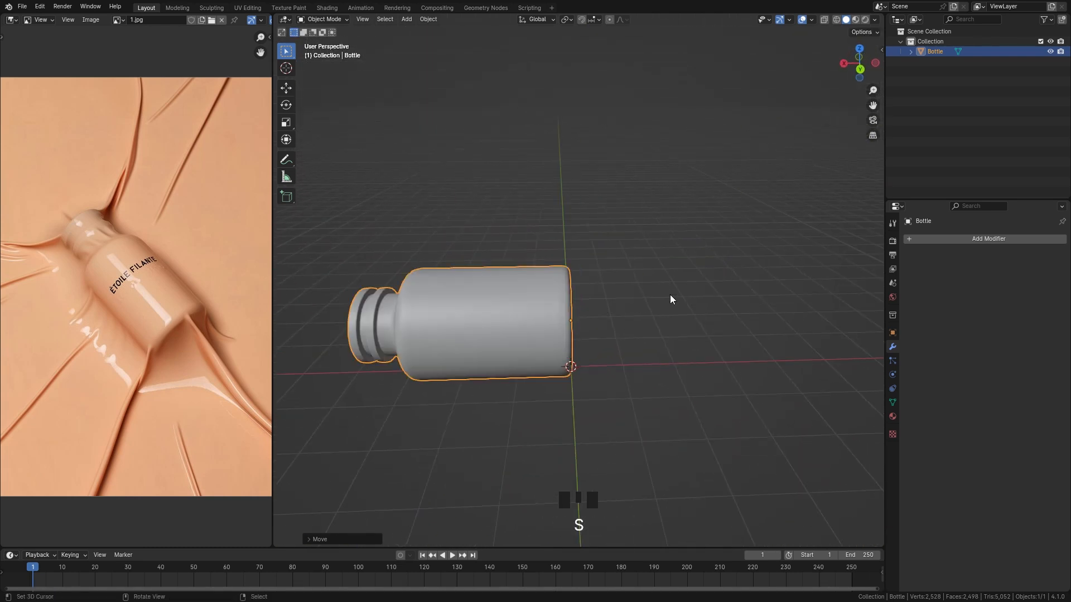
{"action": "middle_click_drag", "start_coordinate": [671, 298], "coordinate": [669, 267]}
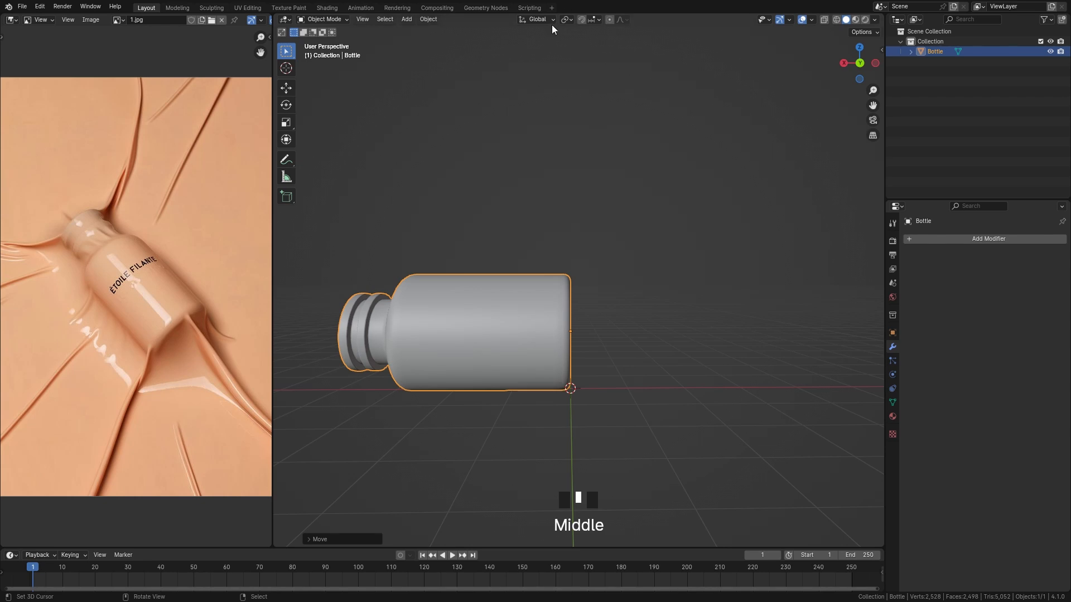
{"action": "left_click", "coordinate": [569, 19]}
{"action": "left_click", "coordinate": [570, 55]}
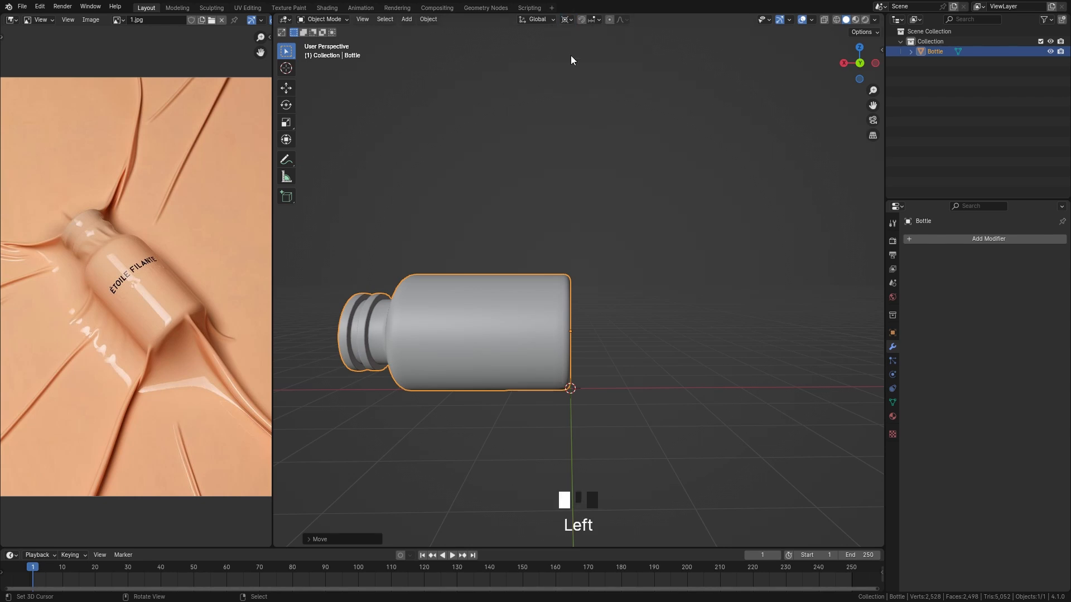
{"action": "key", "text": "s"}
{"action": "left_click", "coordinate": [610, 320]}
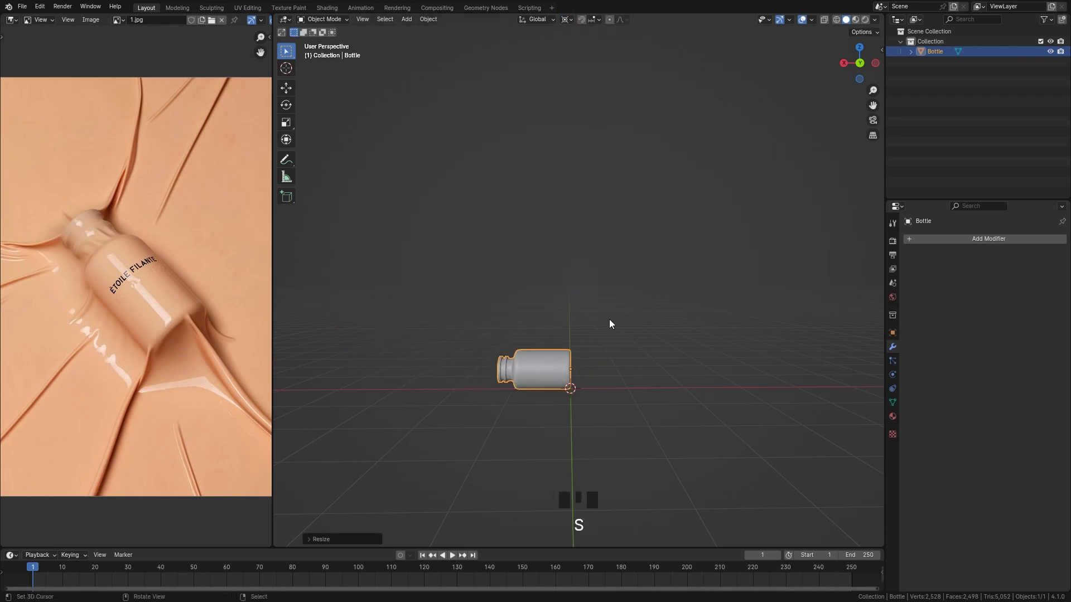
Step: Restore the pivot point to Median Point and apply the bottle's scale
{"action": "mouse_move", "coordinate": [610, 321]}
{"action": "middle_mouse_down", "text": "shift"}
{"action": "mouse_move", "coordinate": [636, 253]}
{"action": "mouse_move", "coordinate": [652, 248]}
{"action": "mouse_move", "coordinate": [622, 309]}
{"action": "middle_mouse_up", "text": "shift"}
{"action": "key", "text": "KP_Decimal"}
{"action": "middle_click_drag", "start_coordinate": [622, 310], "coordinate": [585, 313], "text": "shift"}
{"action": "left_click", "coordinate": [566, 21]}
{"action": "left_click", "coordinate": [576, 75]}
{"action": "key", "text": "ctrl+a"}
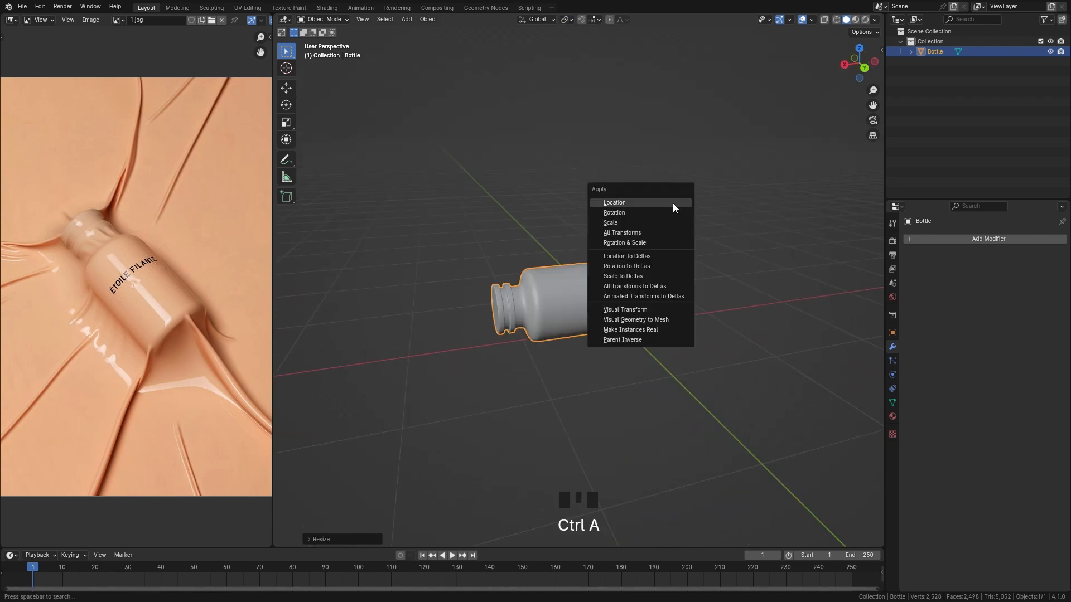
{"action": "left_click", "coordinate": [649, 223]}
{"action": "middle_click_drag", "start_coordinate": [675, 265], "coordinate": [620, 307]}
{"action": "key", "text": "ctrl+a"}
{"action": "left_click", "coordinate": [607, 252]}
{"action": "key", "text": "ctrl+z"}
Step: Add a plane at the world origin with a size of 5.5 m
{"action": "key", "text": "shift+a"}
{"action": "mouse_move", "coordinate": [620, 307]}
{"action": "left_click", "coordinate": [690, 317]}
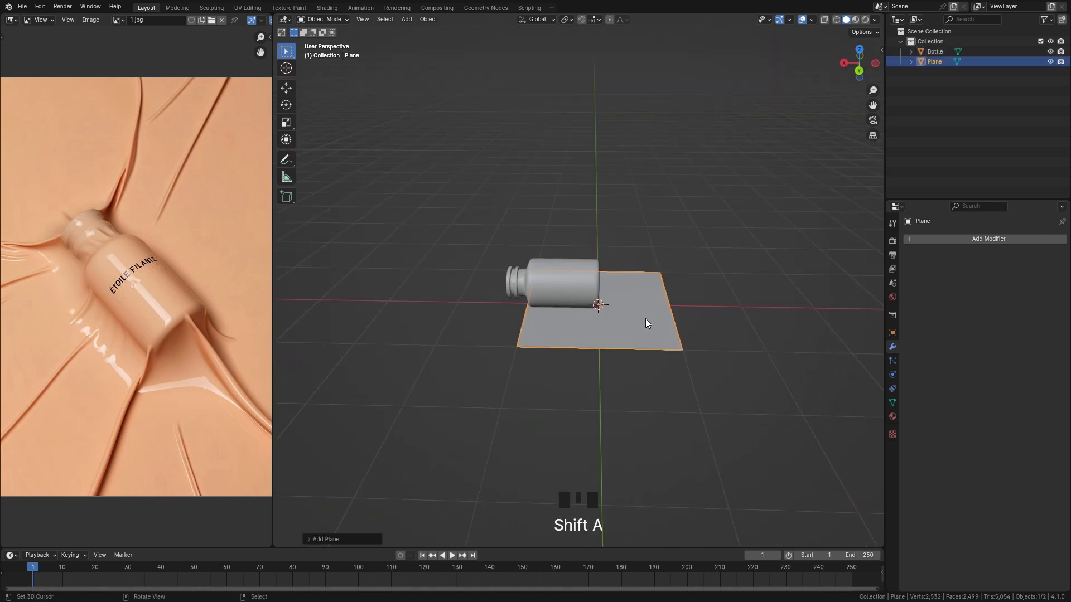
{"action": "left_click", "coordinate": [338, 539]}
{"action": "left_click_drag", "start_coordinate": [394, 456], "coordinate": [455, 463]}
{"action": "double_click", "coordinate": [388, 456]}
{"action": "type", "text": "5."}
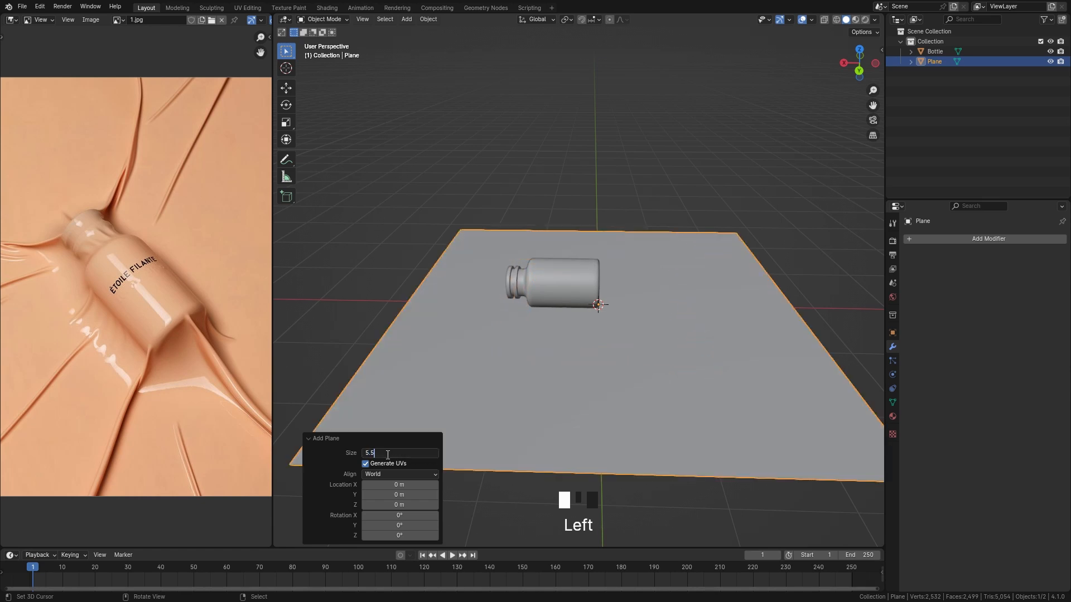
{"action": "type", "text": "5"}
{"action": "key", "text": "Return"}
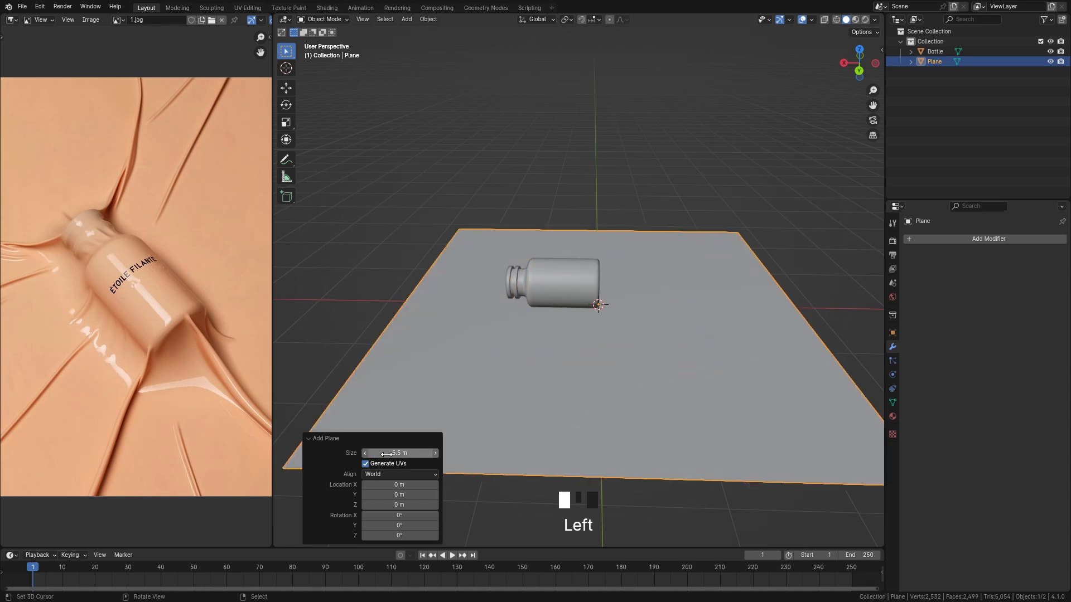
Step: Move the plane about 0.64 m along X so that it is centred under the bottle
{"action": "left_click", "coordinate": [377, 438]}
{"action": "key", "text": "g"}
{"action": "key", "text": "x"}
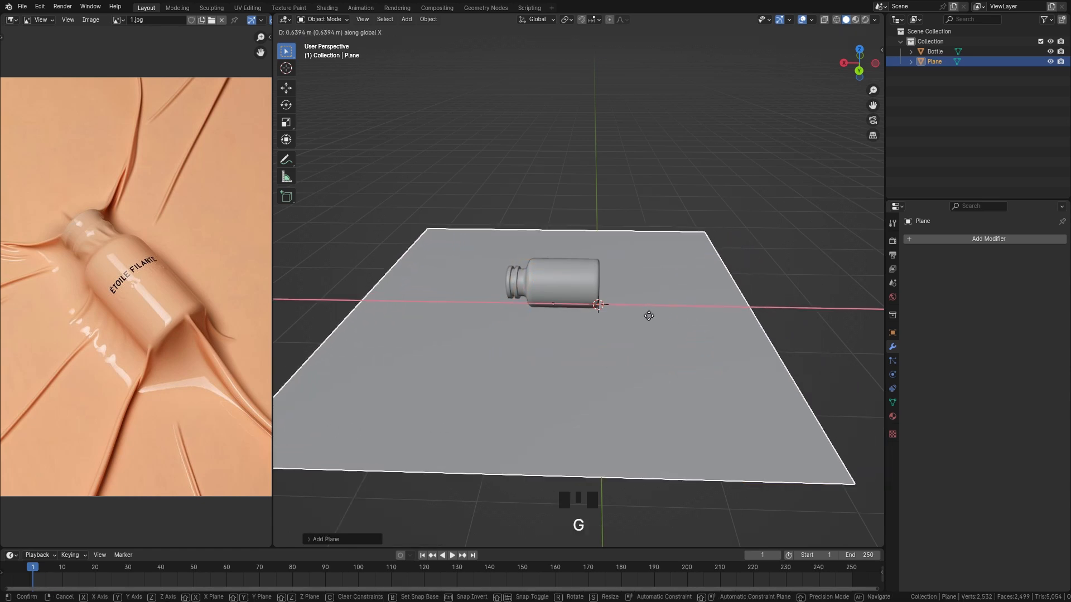
{"action": "left_click", "coordinate": [652, 317]}
Step: Subdivide the whole plane seven times to give it a dense grid
{"action": "middle_click_drag", "start_coordinate": [651, 317], "coordinate": [704, 327]}
{"action": "key", "text": "Tab"}
{"action": "right_click", "coordinate": [654, 303]}
{"action": "left_click", "coordinate": [630, 333]}
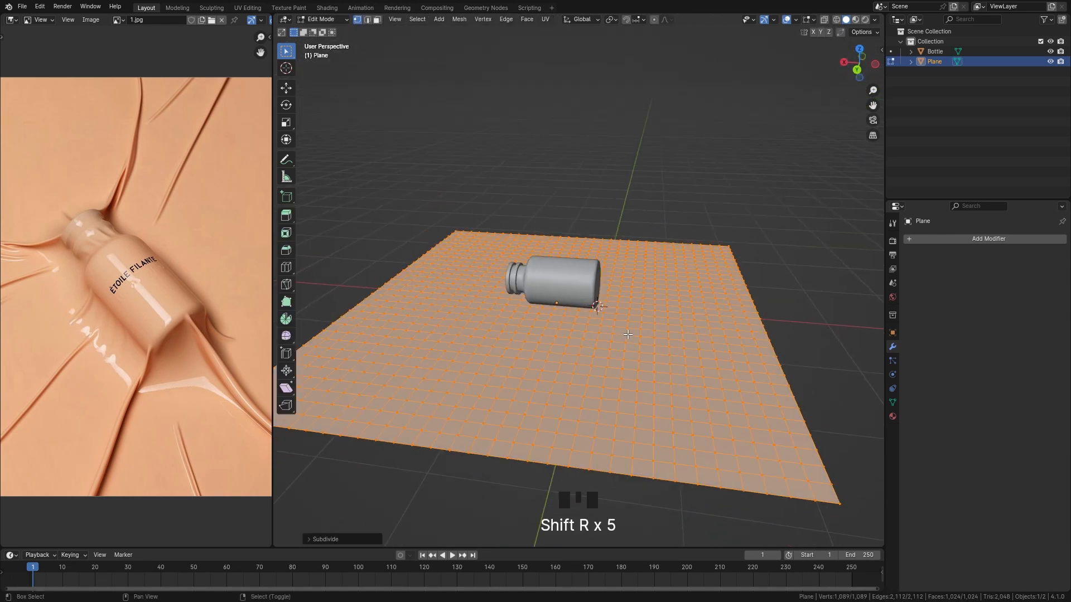
{"action": "middle_click_drag", "start_coordinate": [628, 334], "coordinate": [725, 348]}
{"action": "key", "text": "shift+r"}
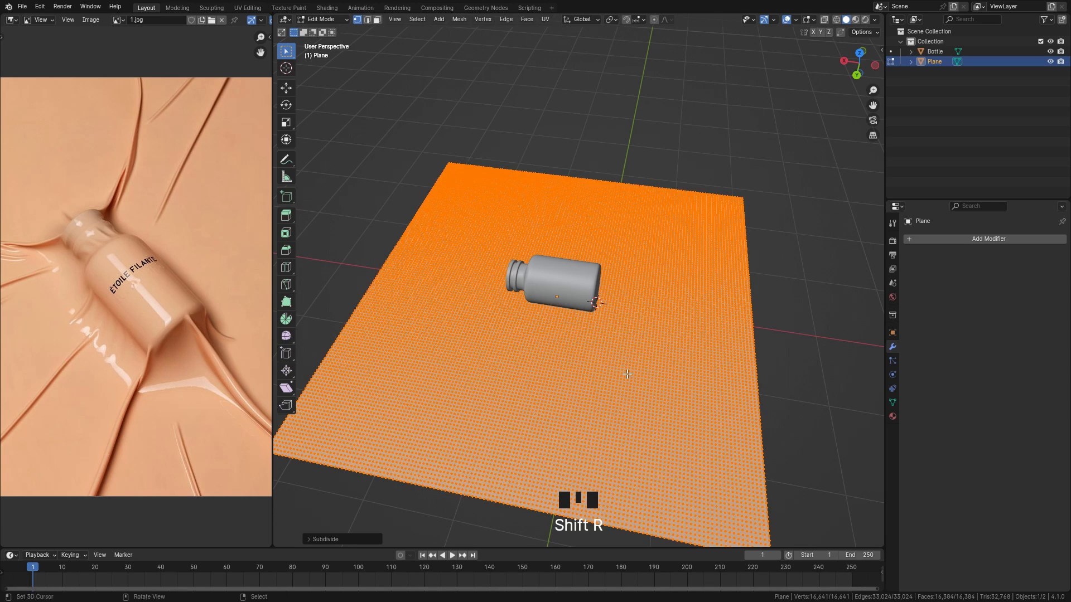
Step: Triangulate all faces of the subdivided plane and return to Object Mode
{"action": "scroll", "coordinate": [765, 354], "scroll_direction": "up", "scroll_amount": 4}
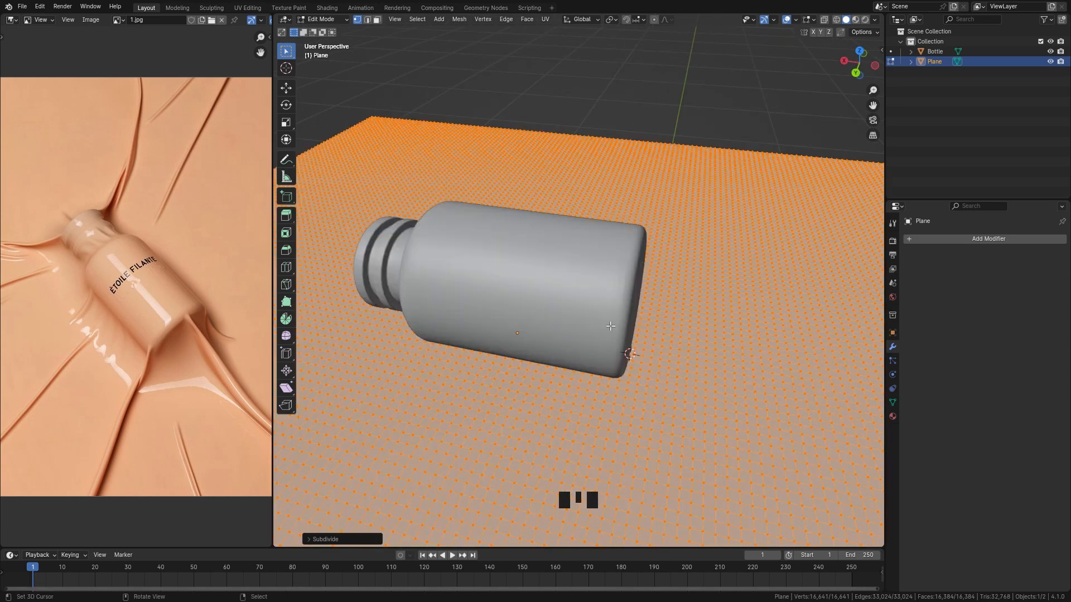
{"action": "middle_click_drag", "start_coordinate": [610, 326], "coordinate": [642, 251]}
{"action": "scroll", "coordinate": [579, 318], "scroll_direction": "up", "scroll_amount": 5}
{"action": "scroll", "coordinate": [579, 318], "scroll_direction": "down", "scroll_amount": 7}
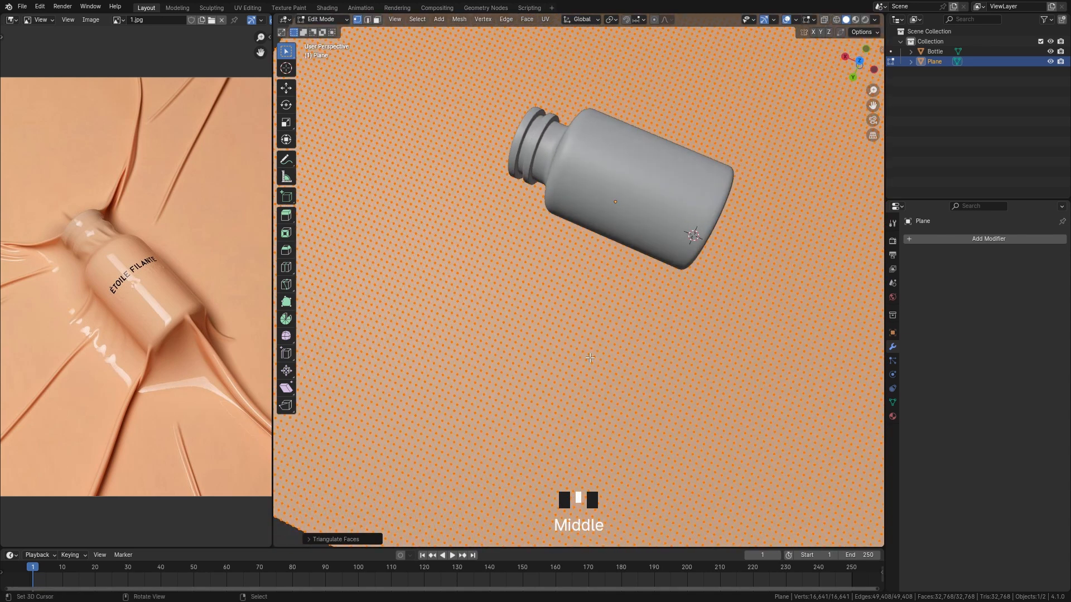
{"action": "key", "text": "Tab"}
Step: Raise the dense plane about 1.1 m along Z so that it hovers above the bottle
{"action": "scroll", "coordinate": [645, 249], "scroll_direction": "down", "scroll_amount": 5}
{"action": "key", "text": "g"}
{"action": "key", "text": "z"}
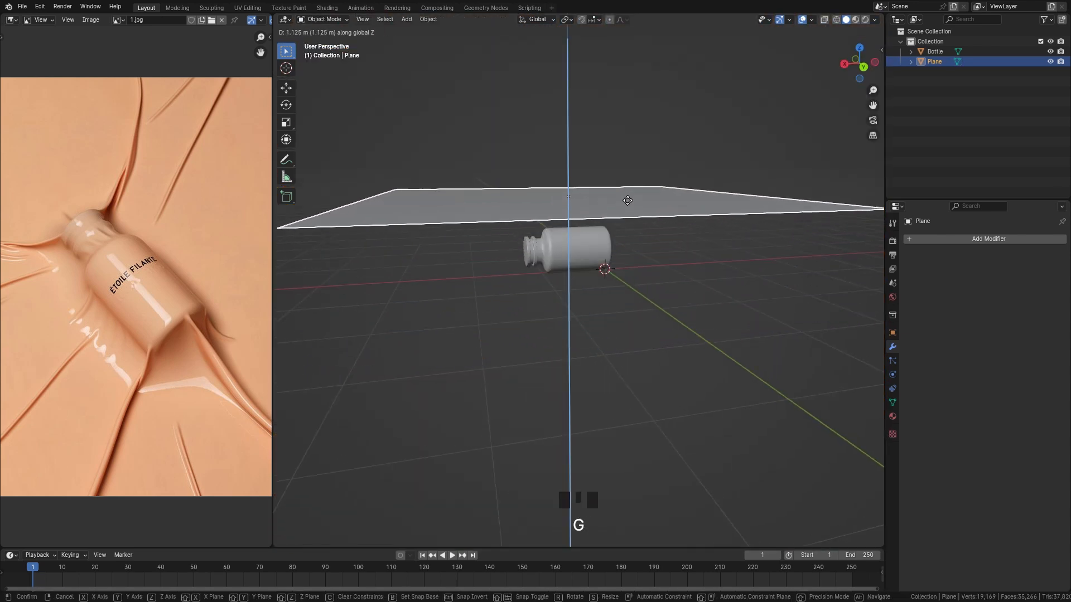
{"action": "left_click", "coordinate": [625, 202]}
{"action": "middle_click_drag", "start_coordinate": [624, 202], "coordinate": [597, 210]}
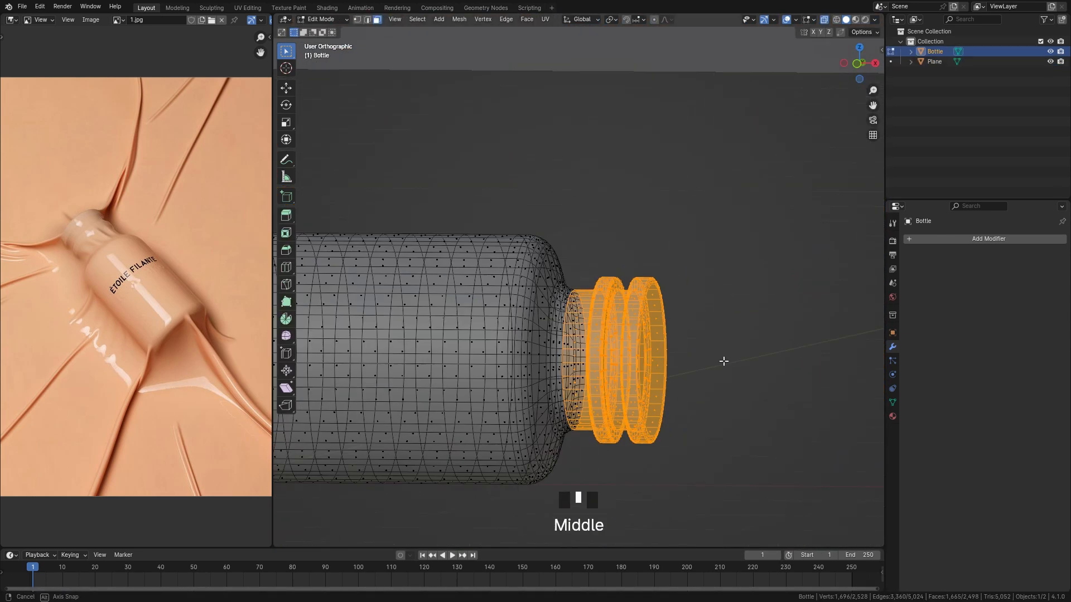
Step: Shrink the bottle's neck face selection to the two rings and leave Edit Mode
{"action": "middle_click_drag", "start_coordinate": [724, 362], "coordinate": [552, 368]}
{"action": "scroll", "coordinate": [560, 368], "scroll_direction": "down", "scroll_amount": 3}
{"action": "key", "text": "ctrl+KP_Subtract"}
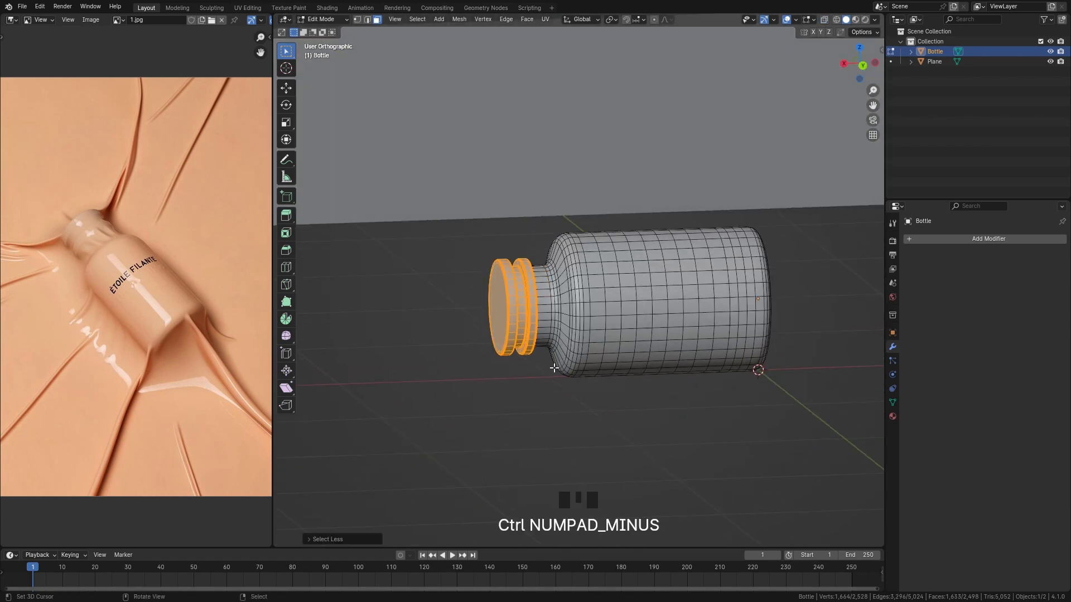
{"action": "key", "text": "Tab"}
Step: Add a second plane under the bottle and scale it up into a large floor
{"action": "scroll", "coordinate": [557, 308], "scroll_direction": "down", "scroll_amount": 3}
{"action": "middle_click_drag", "start_coordinate": [594, 288], "coordinate": [635, 283]}
{"action": "key", "text": "shift+a"}
{"action": "left_click", "coordinate": [664, 296]}
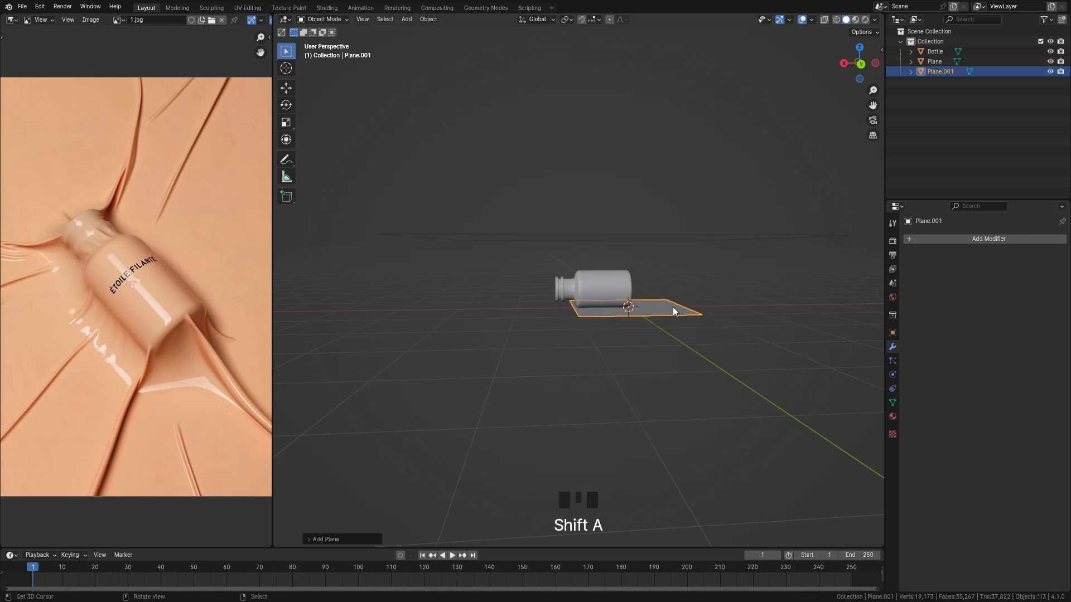
{"action": "key", "text": "s"}
{"action": "left_click", "coordinate": [425, 327]}
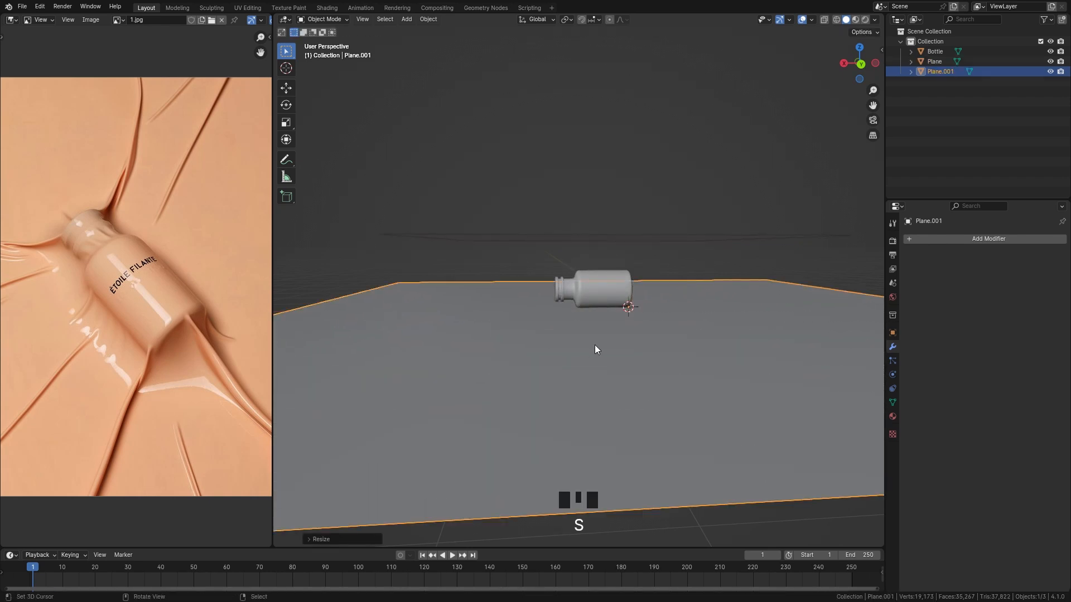
Step: Raise the floor plane about 0.23 m along Z so the bottle sinks partly into it, and apply its scale
{"action": "key", "text": "g"}
{"action": "key", "text": "z"}
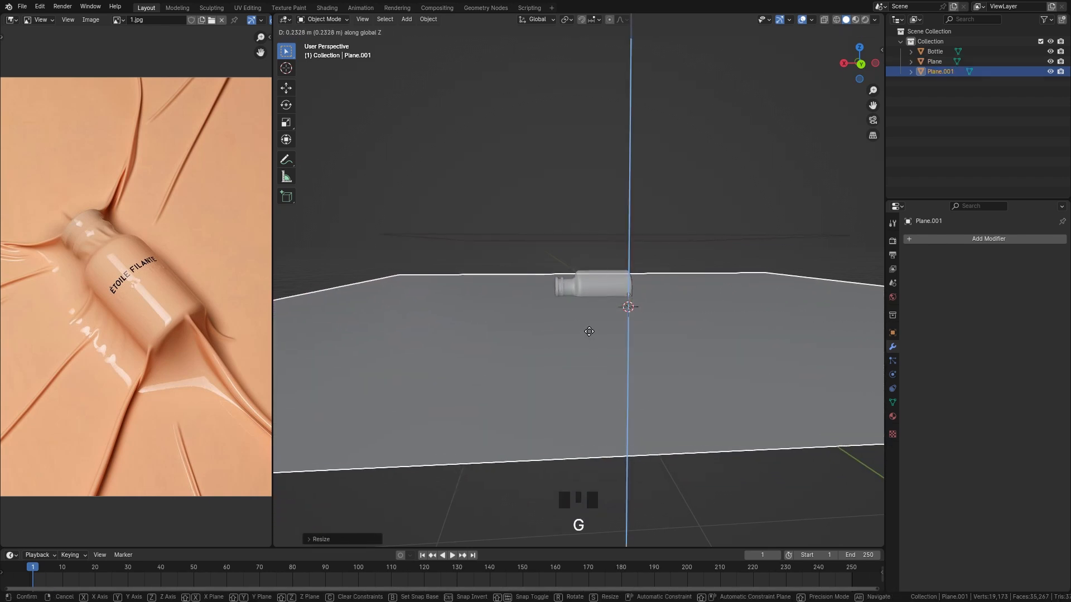
{"action": "left_click", "coordinate": [590, 332]}
{"action": "key", "text": "ctrl+a"}
{"action": "left_click", "coordinate": [576, 349]}
Step: Add Cloth physics to the dense plane hovering above the bottle
{"action": "middle_click_drag", "start_coordinate": [553, 267], "coordinate": [550, 299]}
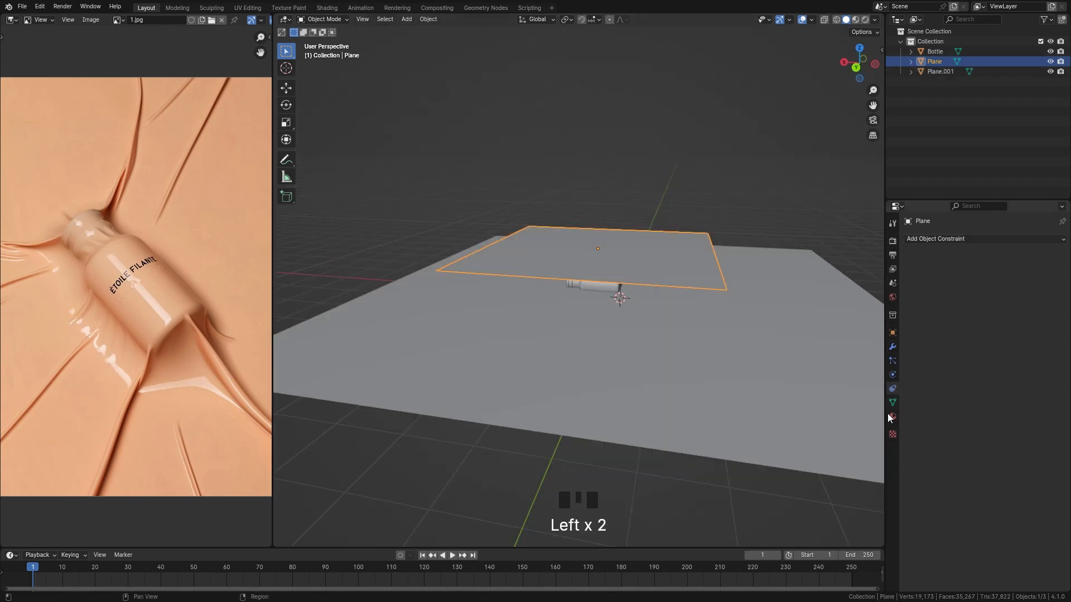
{"action": "left_click", "coordinate": [891, 375]}
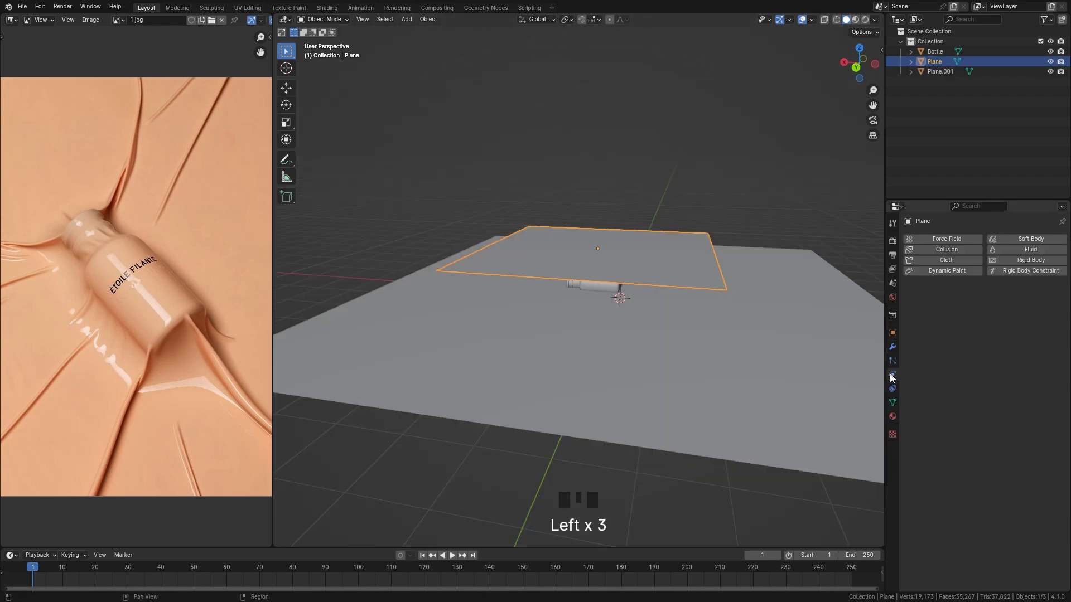
{"action": "left_click", "coordinate": [962, 260]}
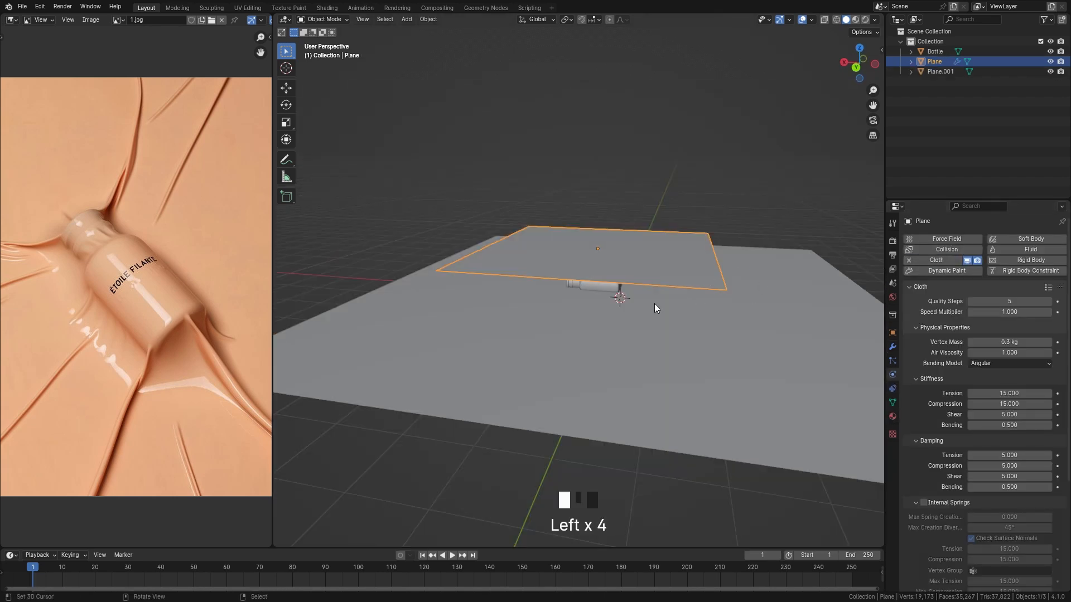
Step: Add Collision physics to the floor plane and to the bottle, and reselect the cloth plane
{"action": "right_click", "coordinate": [785, 298]}
{"action": "left_click", "coordinate": [938, 250]}
{"action": "right_click", "coordinate": [617, 285]}
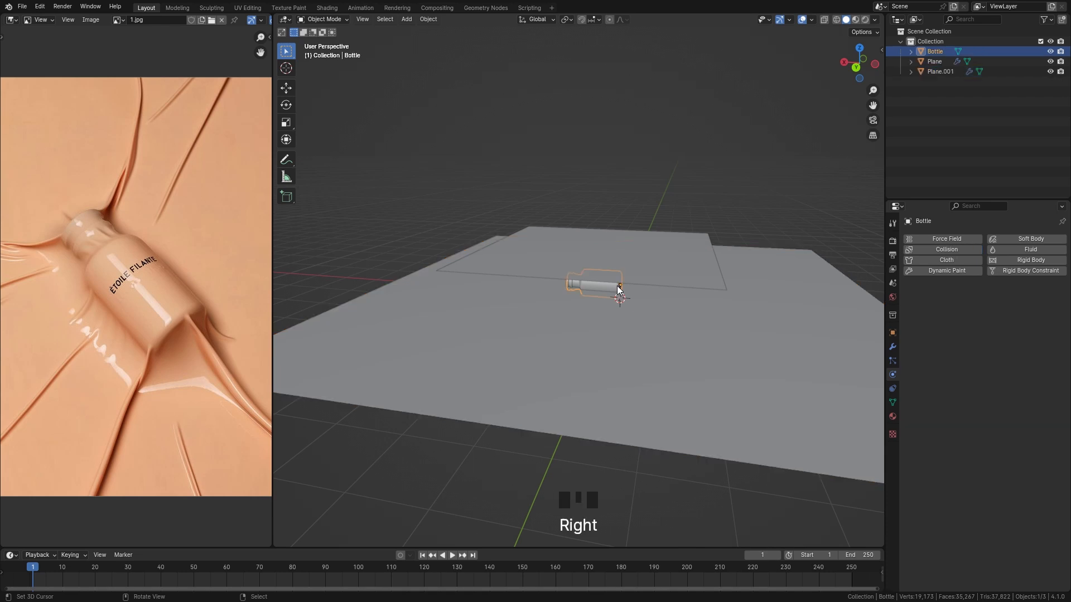
{"action": "left_click", "coordinate": [936, 251]}
{"action": "middle_click_drag", "start_coordinate": [610, 259], "coordinate": [639, 254]}
{"action": "right_click", "coordinate": [639, 258]}
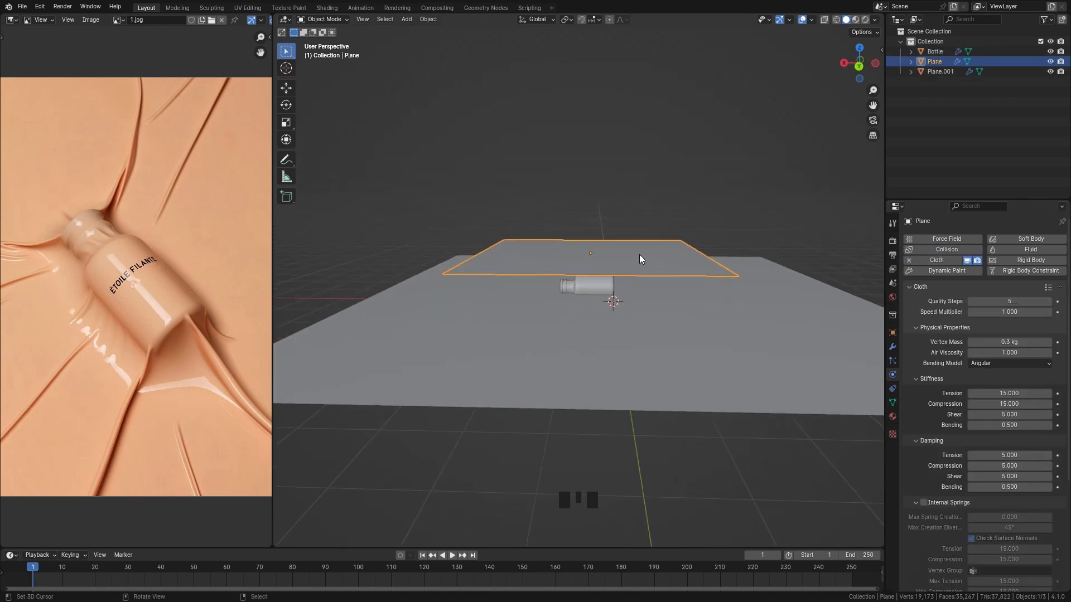
Step: Enable Self Collisions on the cloth plane and turn on Pressure with a value of -5 and a Pressure Scale of 3
{"action": "scroll", "coordinate": [993, 455], "scroll_direction": "down", "scroll_amount": 11}
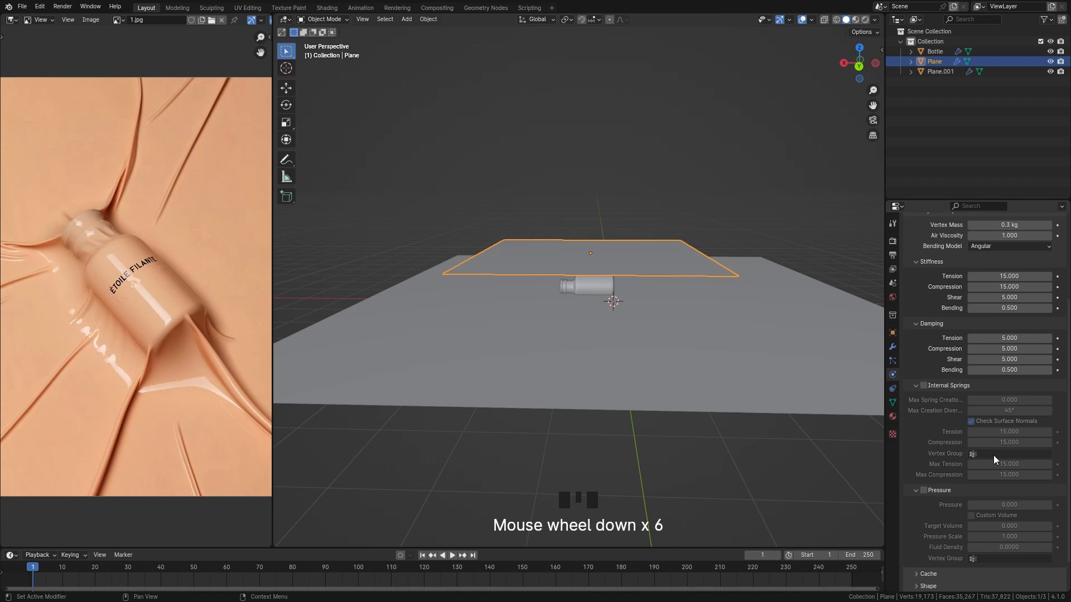
{"action": "left_click", "coordinate": [927, 561]}
{"action": "scroll", "coordinate": [948, 544], "scroll_direction": "down", "scroll_amount": 7}
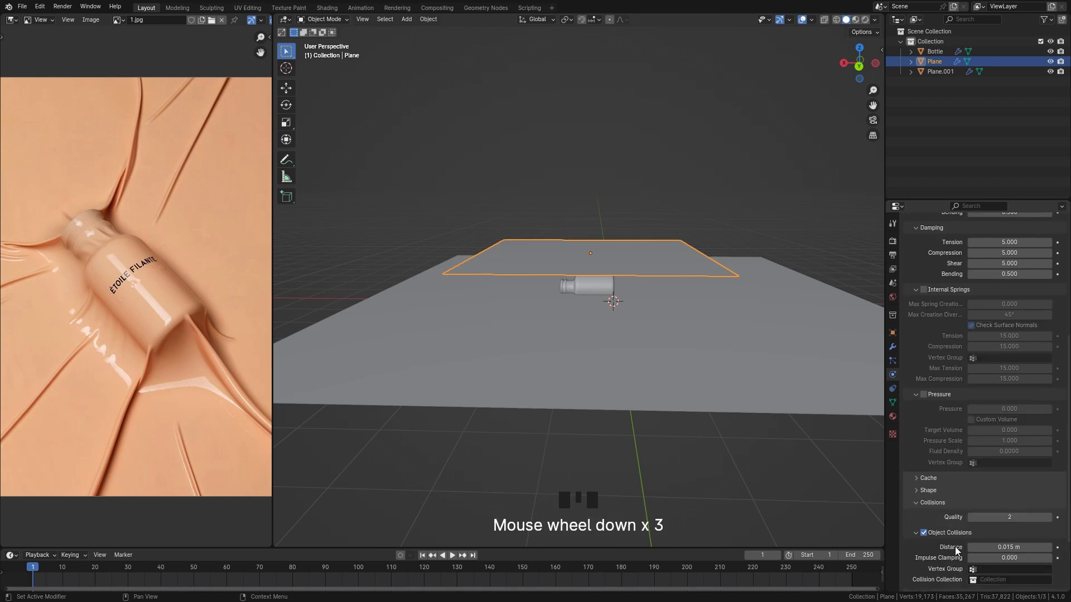
{"action": "left_click", "coordinate": [924, 518]}
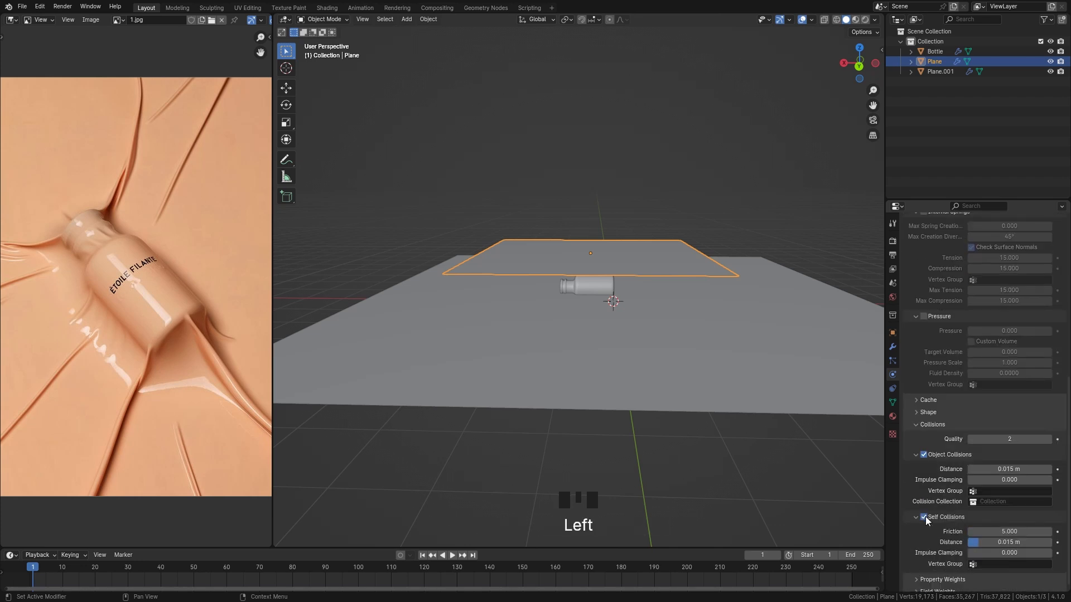
{"action": "scroll", "coordinate": [938, 517], "scroll_direction": "down", "scroll_amount": 1}
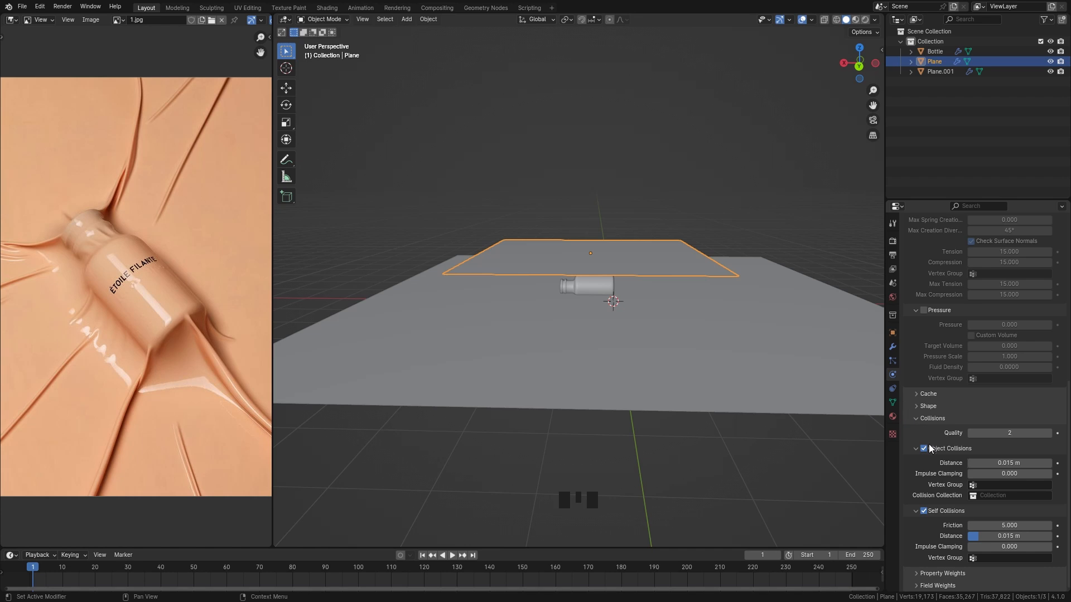
{"action": "scroll", "coordinate": [924, 384], "scroll_direction": "up", "scroll_amount": 1}
{"action": "left_click", "coordinate": [924, 330]}
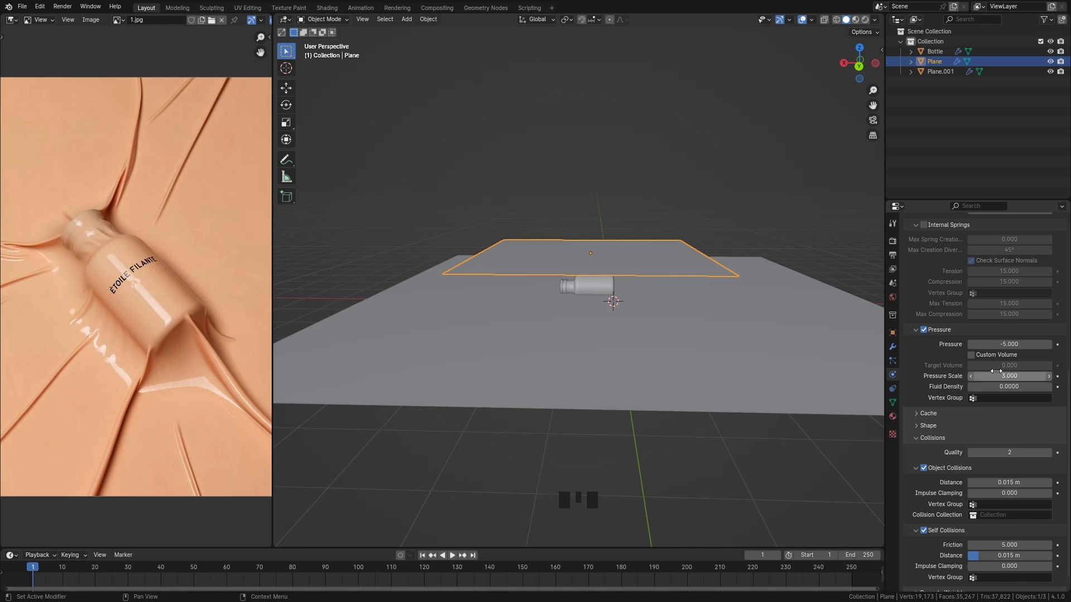
Step: Set the cloth's Compression stiffness to 10 and its Quality Steps to 7
{"action": "scroll", "coordinate": [996, 371], "scroll_direction": "up", "scroll_amount": 9}
{"action": "left_click", "coordinate": [1020, 303]}
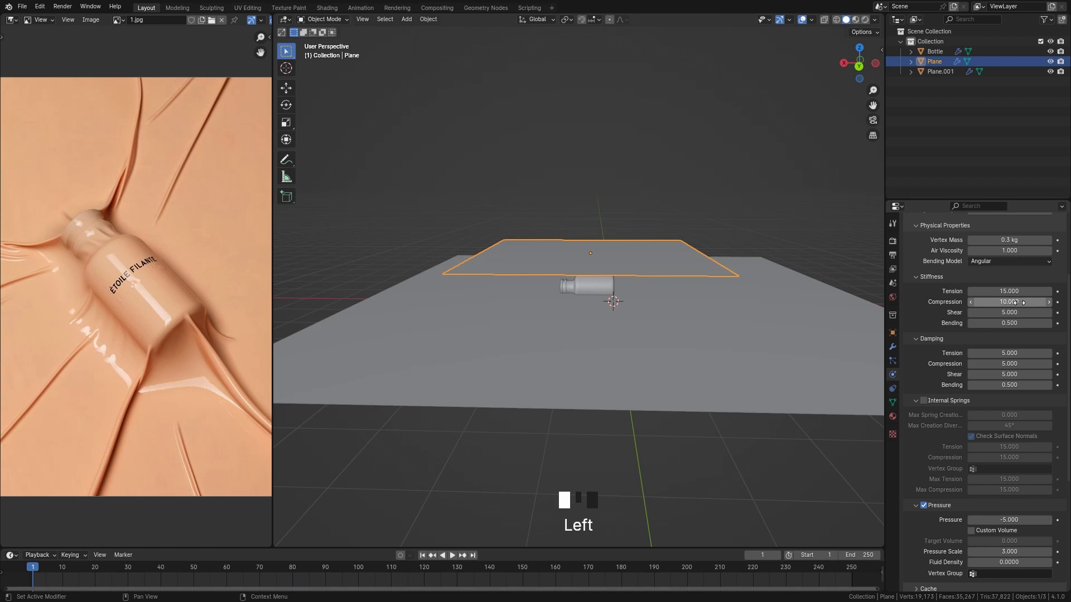
{"action": "scroll", "coordinate": [1019, 303], "scroll_direction": "up", "scroll_amount": 3}
{"action": "left_click", "coordinate": [1049, 261]}
{"action": "left_click", "coordinate": [1050, 261]}
{"action": "left_click", "coordinate": [1049, 262]}
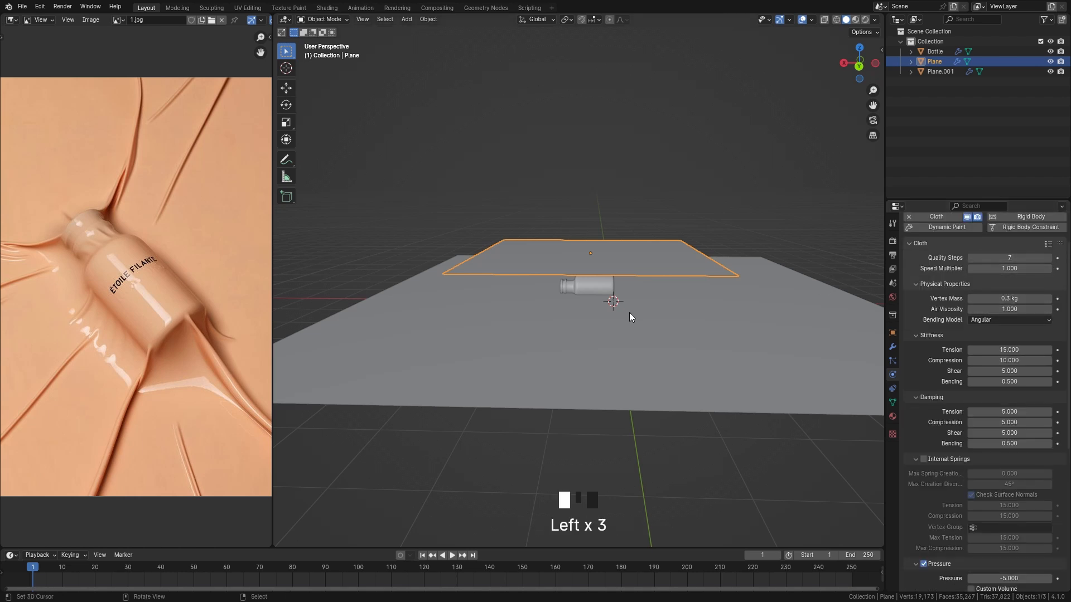
Step: Run the cloth simulation up to frame 38 and bake the draped shape with Visual Geometry to Mesh
{"action": "middle_click_drag", "start_coordinate": [629, 314], "coordinate": [612, 299]}
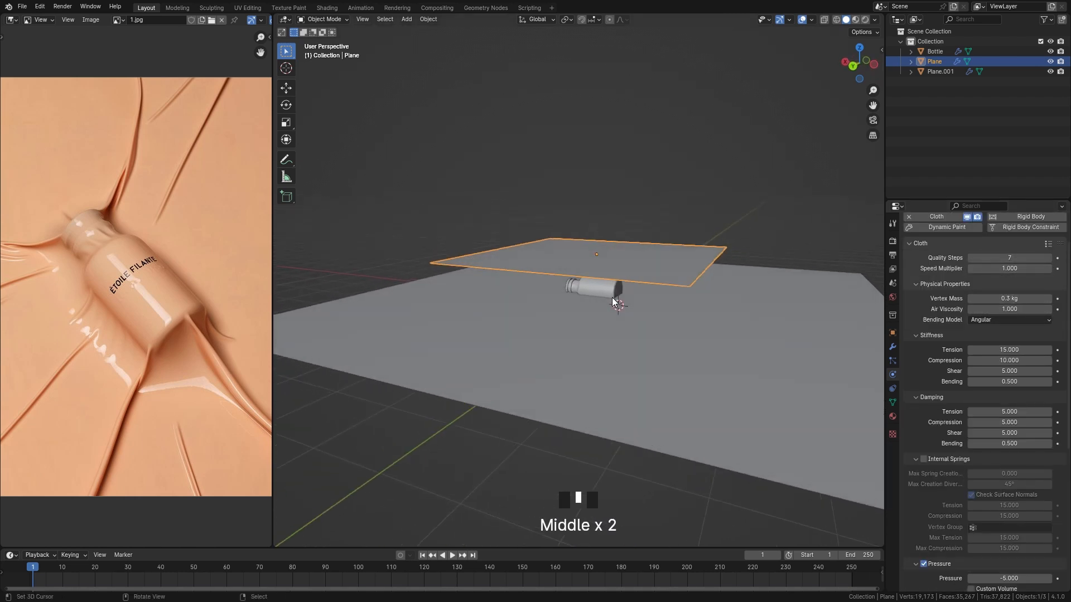
{"action": "key", "text": "space"}
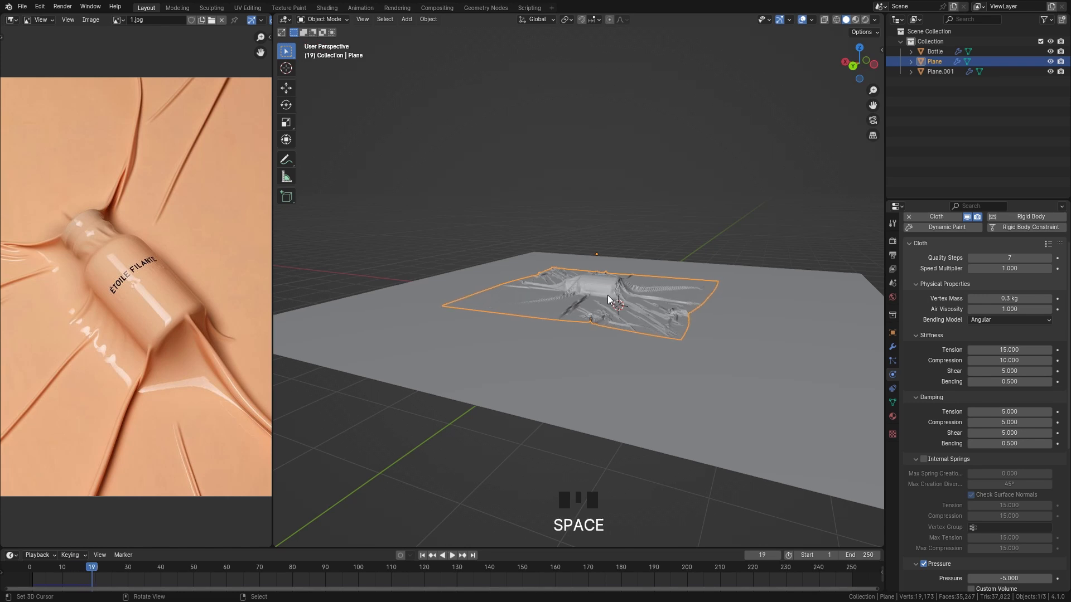
{"action": "middle_click_drag", "start_coordinate": [608, 299], "coordinate": [634, 343]}
{"action": "scroll", "coordinate": [635, 345], "scroll_direction": "up", "scroll_amount": 4}
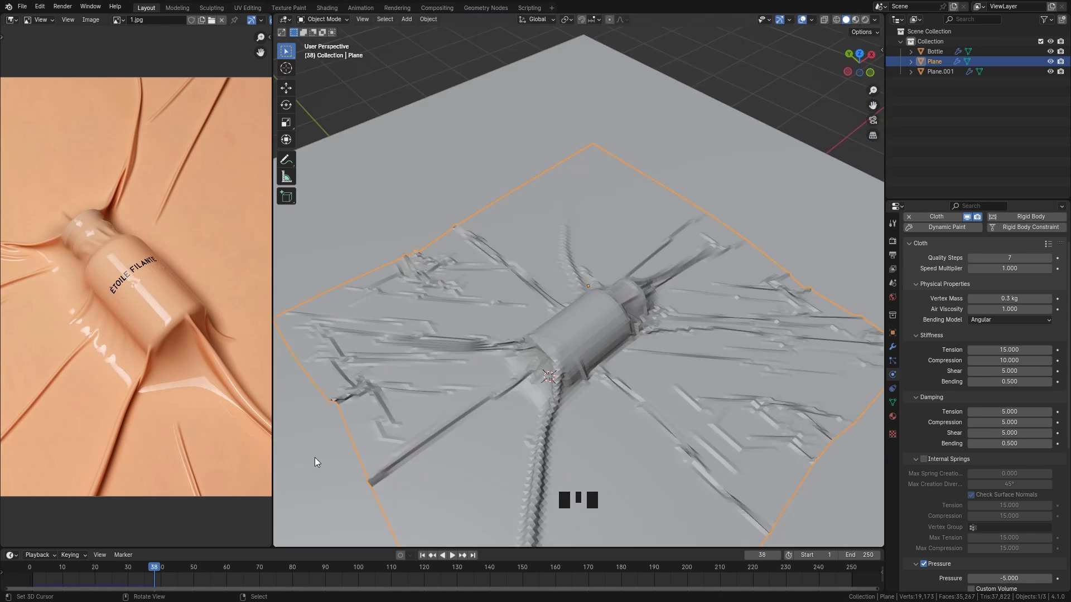
{"action": "key", "text": "ctrl+a"}
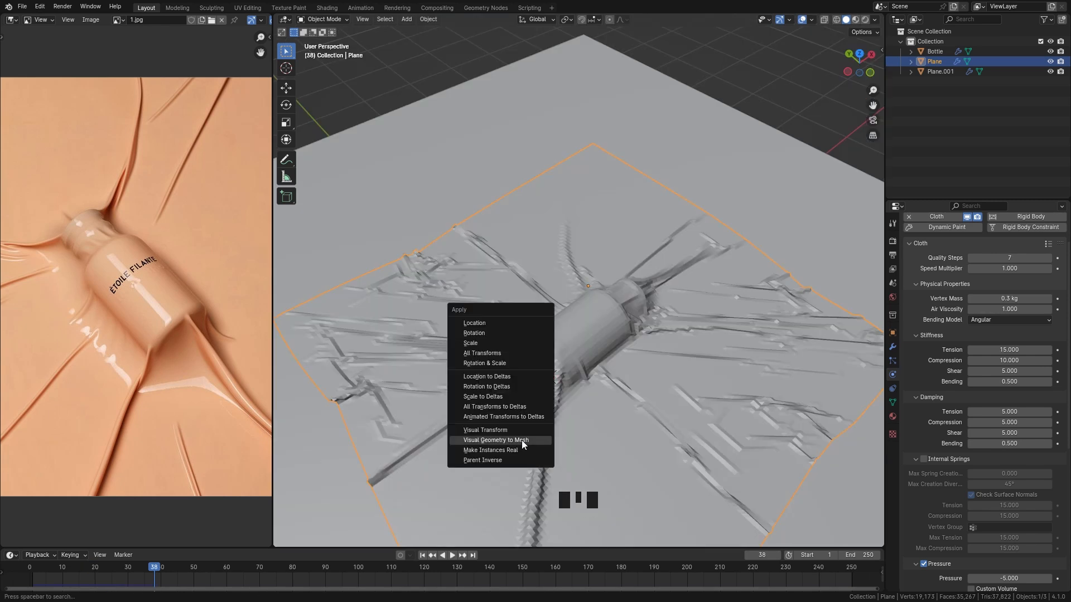
{"action": "left_click", "coordinate": [501, 440]}
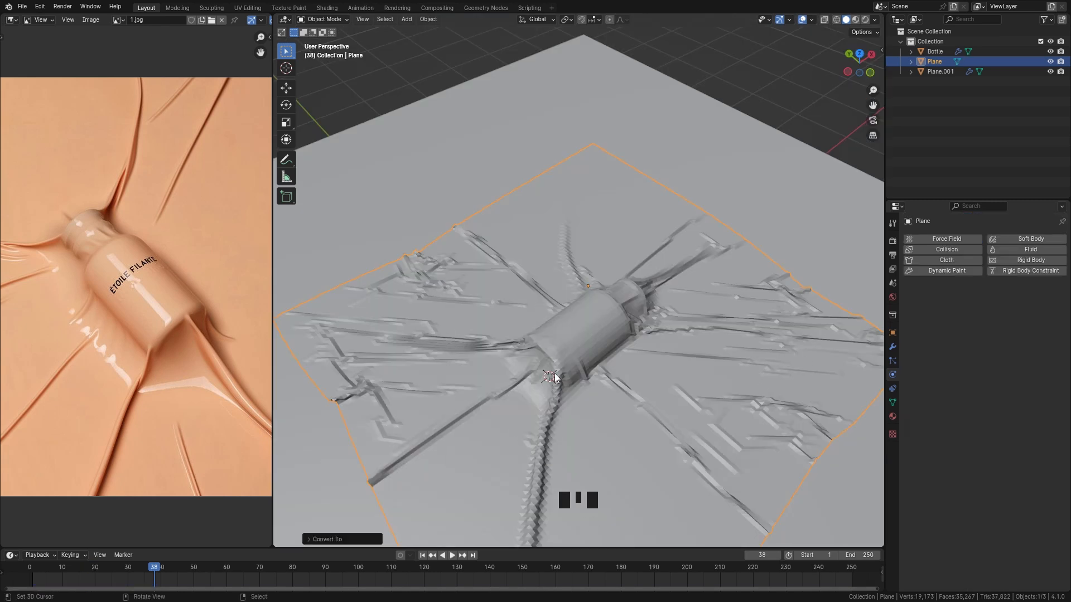
Step: Add a Subdivision modifier with viewport level 1 to the draped cloth mesh and shade it smooth
{"action": "middle_click_drag", "start_coordinate": [555, 374], "coordinate": [647, 344]}
{"action": "scroll", "coordinate": [648, 344], "scroll_direction": "up", "scroll_amount": 2}
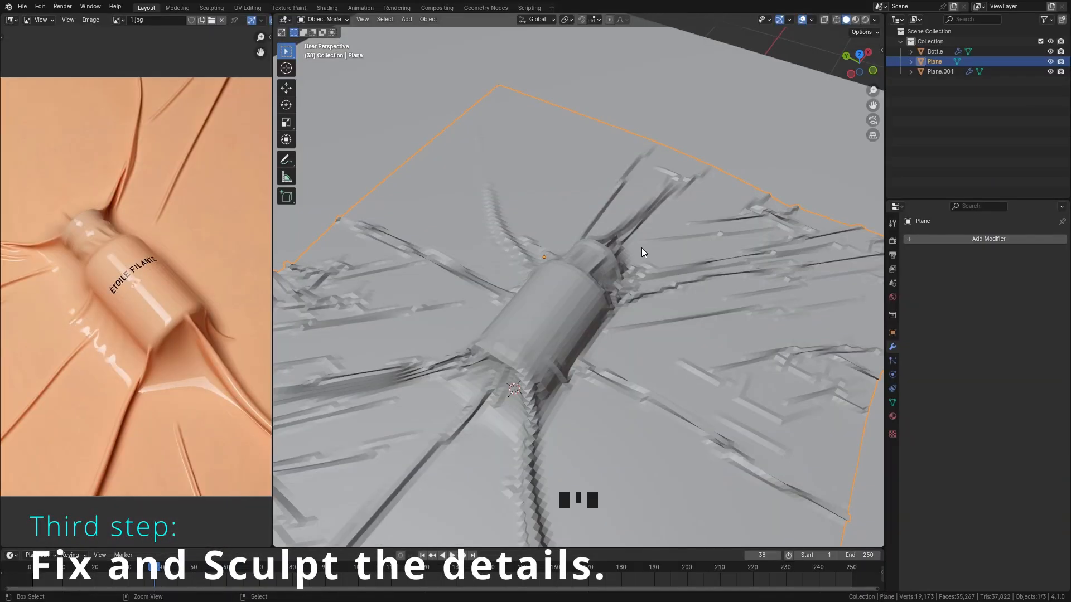
{"action": "key", "text": "ctrl+1"}
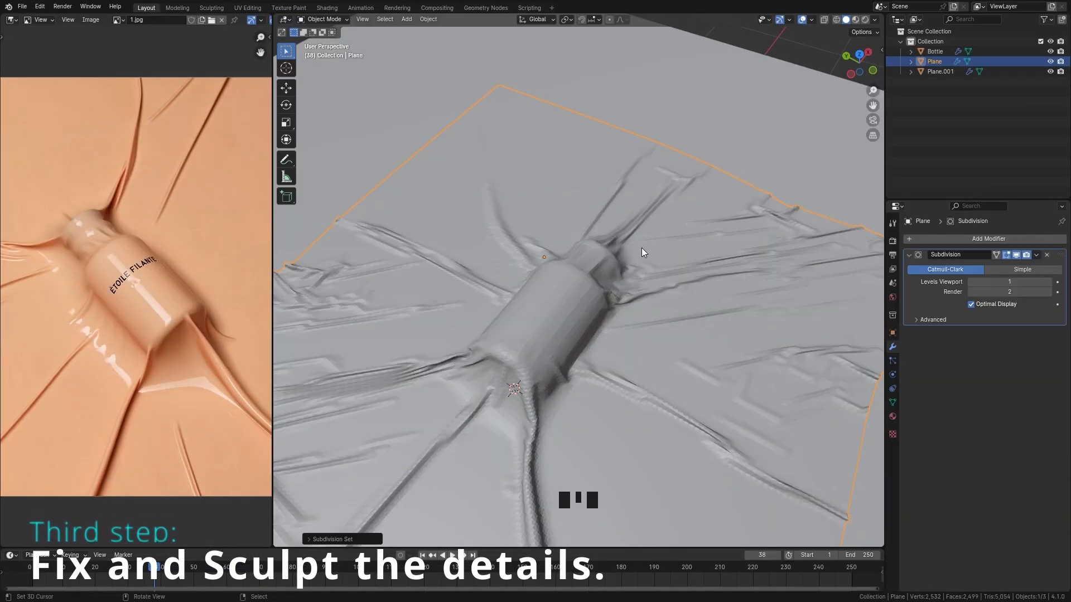
{"action": "key", "text": "w"}
{"action": "left_click", "coordinate": [628, 301]}
Step: Apply the Subdivision modifier on the draped cloth mesh
{"action": "middle_click_drag", "start_coordinate": [628, 303], "coordinate": [608, 416]}
{"action": "scroll", "coordinate": [596, 426], "scroll_direction": "down", "scroll_amount": 2}
{"action": "left_click", "coordinate": [1035, 255]}
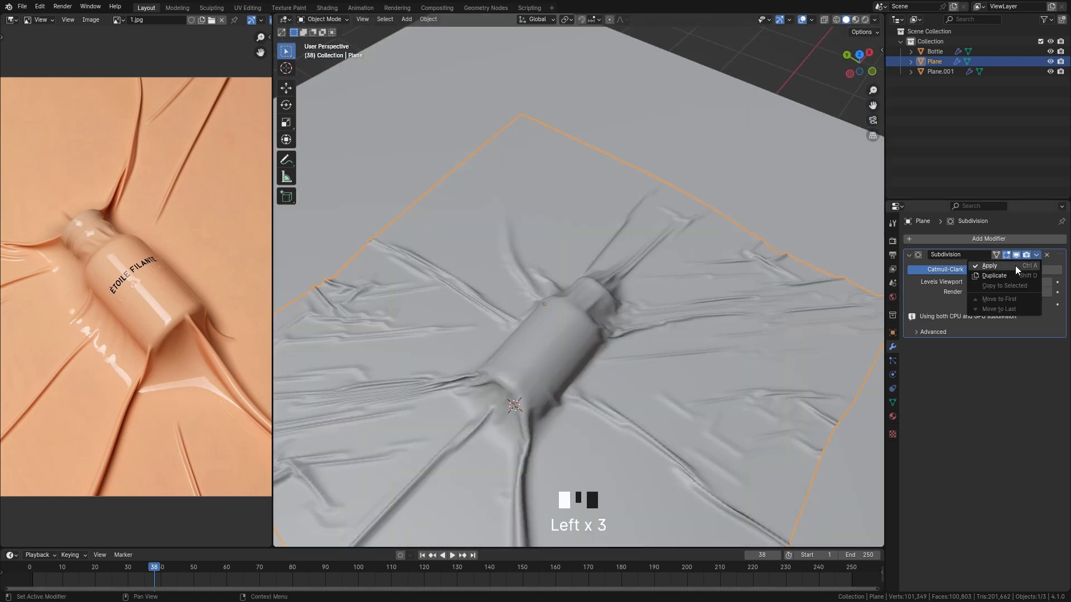
{"action": "left_click", "coordinate": [1015, 265]}
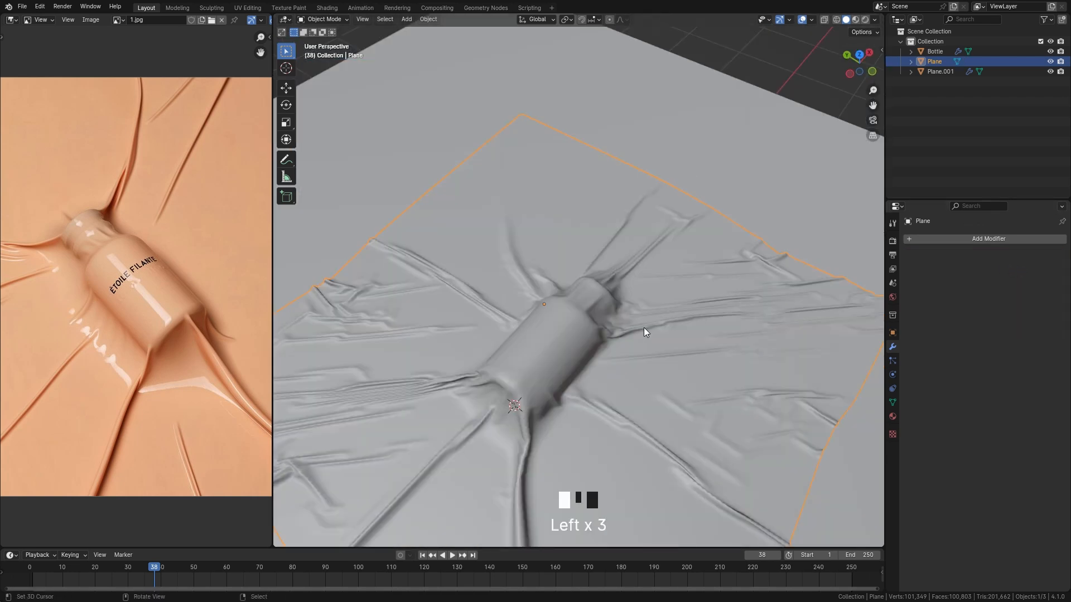
Step: Switch the cloth to Sculpt Mode and set the Smooth brush strength to 0.279
{"action": "key", "text": "ctrl+Tab"}
{"action": "left_click", "coordinate": [643, 379]}
{"action": "key", "text": "shift+f"}
{"action": "left_click", "coordinate": [474, 312]}
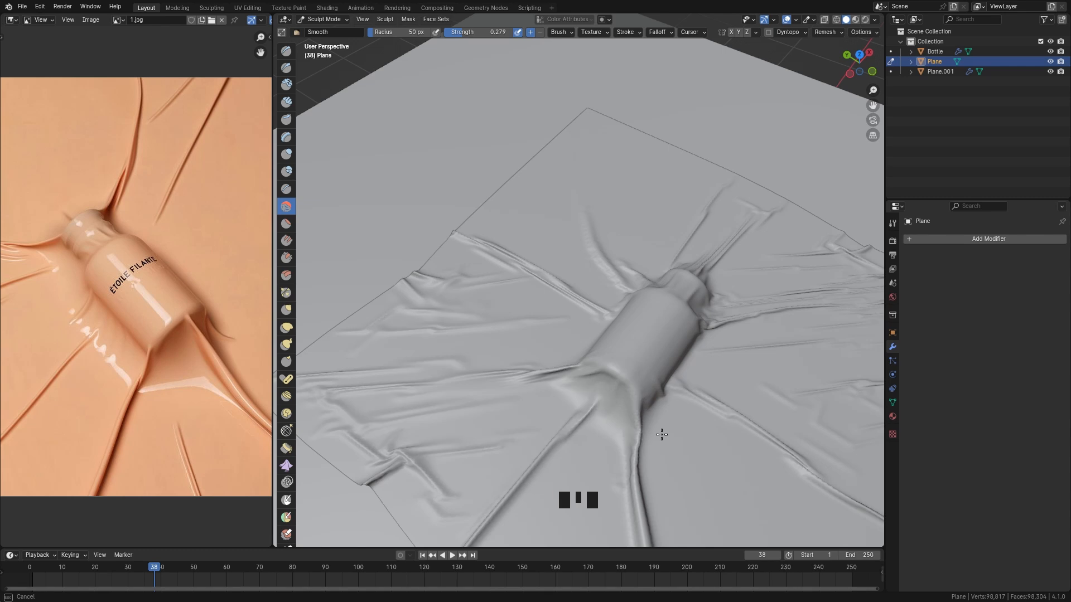
Step: Smooth the jagged folds radiating around the bottle's neck and sides with the Smooth brush at a 50 px radius
{"action": "middle_click_drag", "start_coordinate": [661, 434], "coordinate": [636, 463]}
{"action": "left_click_drag", "start_coordinate": [704, 330], "coordinate": [729, 332]}
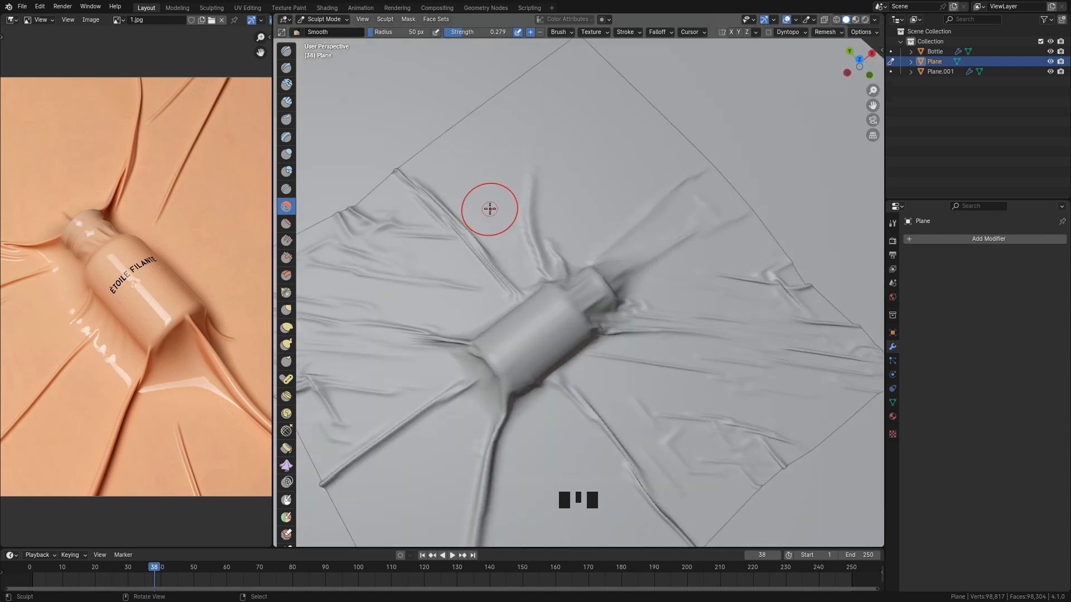
{"action": "scroll", "coordinate": [487, 264], "scroll_direction": "down", "scroll_amount": 4}
{"action": "middle_click_drag", "start_coordinate": [580, 284], "coordinate": [696, 334]}
{"action": "scroll", "coordinate": [695, 394], "scroll_direction": "up", "scroll_amount": 3}
{"action": "middle_click_drag", "start_coordinate": [695, 395], "coordinate": [549, 357], "text": "shift"}
{"action": "left_click_drag", "start_coordinate": [537, 322], "coordinate": [747, 379]}
Step: Smooth the long folds running from the bottle's base out towards the cloth's edges, resizing the Smooth brush as needed
{"action": "middle_click_drag", "start_coordinate": [742, 385], "coordinate": [756, 303], "text": "shift"}
{"action": "left_click_drag", "start_coordinate": [532, 274], "coordinate": [599, 389]}
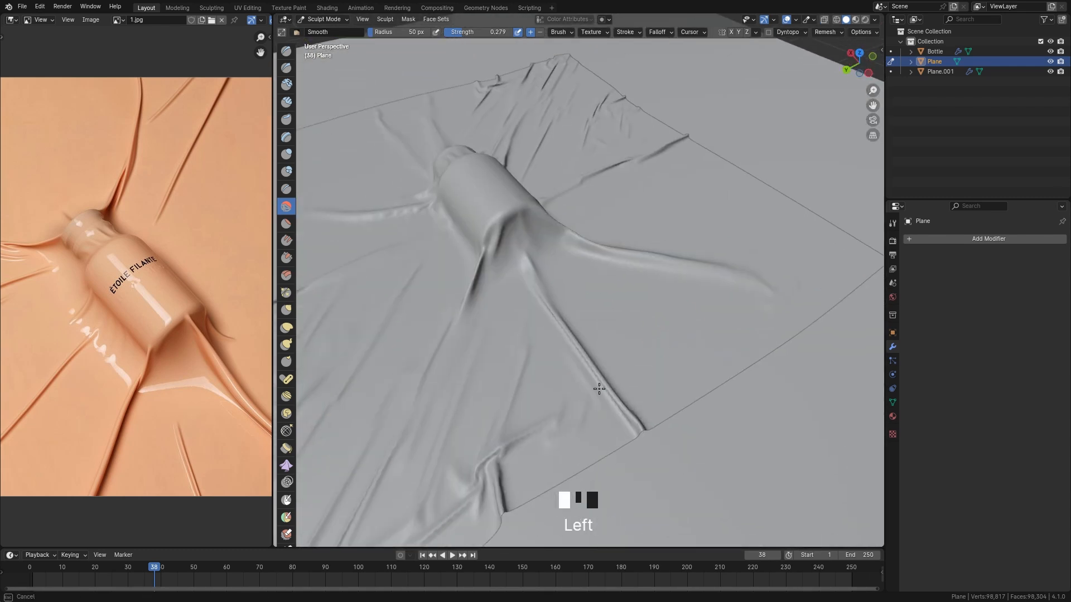
{"action": "middle_click_drag", "start_coordinate": [507, 416], "coordinate": [692, 365]}
{"action": "left_click_drag", "start_coordinate": [725, 346], "coordinate": [692, 365]}
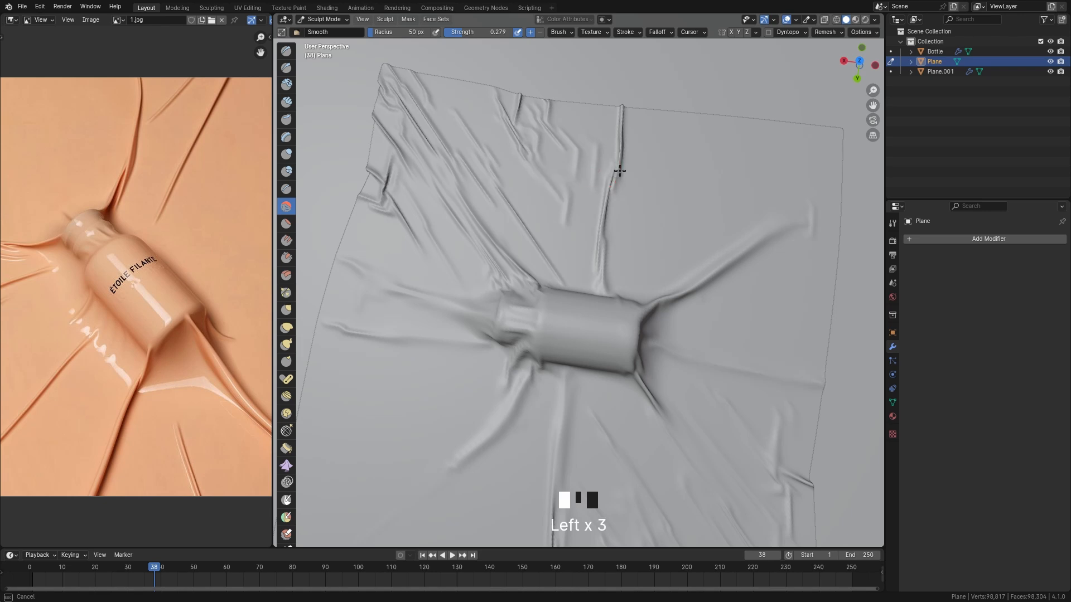
{"action": "key", "text": "f"}
{"action": "left_click_drag", "start_coordinate": [485, 156], "coordinate": [535, 132]}
{"action": "mouse_move", "coordinate": [411, 184]}
{"action": "middle_mouse_down"}
{"action": "mouse_move", "coordinate": [639, 464]}
{"action": "mouse_move", "coordinate": [619, 467]}
{"action": "middle_mouse_up"}
Step: Refine the folds close to the bottle with the Multi-plane Scrape brush at a 55 px radius
{"action": "left_click", "coordinate": [286, 275]}
{"action": "key", "text": "f"}
{"action": "left_click", "coordinate": [509, 324]}
{"action": "scroll", "coordinate": [585, 435], "scroll_direction": "up", "scroll_amount": 4}
{"action": "middle_click_drag", "start_coordinate": [424, 273], "coordinate": [565, 338], "text": "shift"}
{"action": "mouse_move", "coordinate": [502, 323]}
{"action": "left_mouse_down"}
{"action": "mouse_move", "coordinate": [496, 332]}
{"action": "mouse_move", "coordinate": [507, 320]}
{"action": "left_mouse_up"}
{"action": "middle_click_drag", "start_coordinate": [669, 365], "coordinate": [619, 435]}
{"action": "scroll", "coordinate": [619, 435], "scroll_direction": "down", "scroll_amount": 5}
{"action": "mouse_move", "coordinate": [669, 390]}
{"action": "middle_mouse_down", "text": "shift"}
{"action": "mouse_move", "coordinate": [703, 385]}
{"action": "mouse_move", "coordinate": [691, 372]}
{"action": "mouse_move", "coordinate": [447, 379]}
{"action": "middle_mouse_up", "text": "shift"}
Step: Pull the cloth near the bottle's shoulder and neck into shape with the Elastic Deform brush at a 77 px radius
{"action": "left_click", "coordinate": [286, 465]}
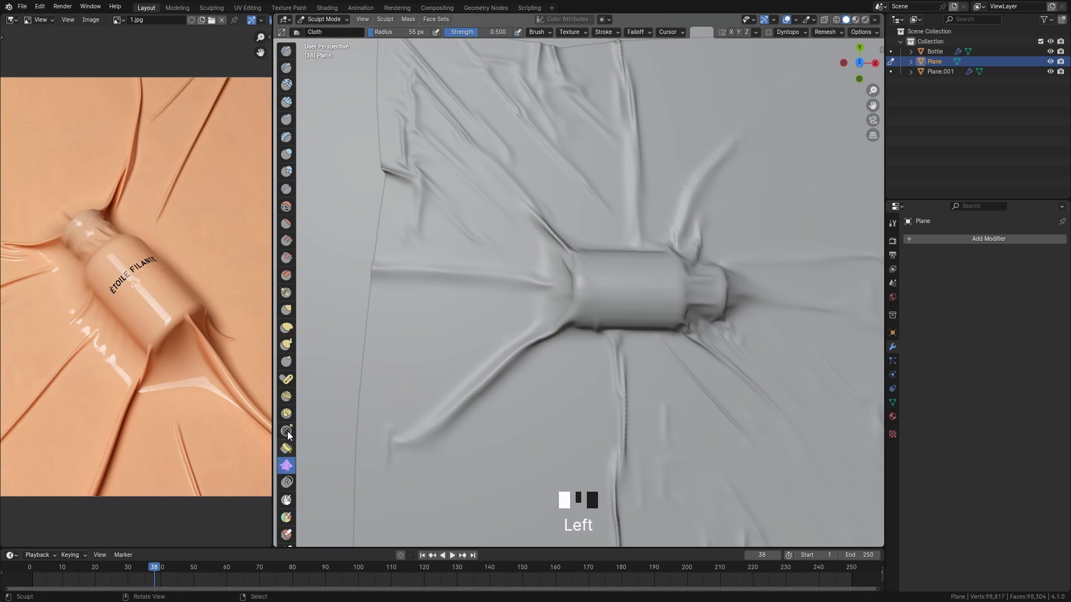
{"action": "left_click", "coordinate": [286, 328]}
{"action": "scroll", "coordinate": [467, 293], "scroll_direction": "up", "scroll_amount": 4}
{"action": "middle_click_drag", "start_coordinate": [467, 293], "coordinate": [502, 263]}
{"action": "key", "text": "f"}
{"action": "left_click", "coordinate": [552, 270]}
{"action": "middle_click_drag", "start_coordinate": [549, 296], "coordinate": [533, 258]}
{"action": "left_click_drag", "start_coordinate": [628, 259], "coordinate": [633, 252]}
{"action": "middle_click_drag", "start_coordinate": [633, 253], "coordinate": [597, 285]}
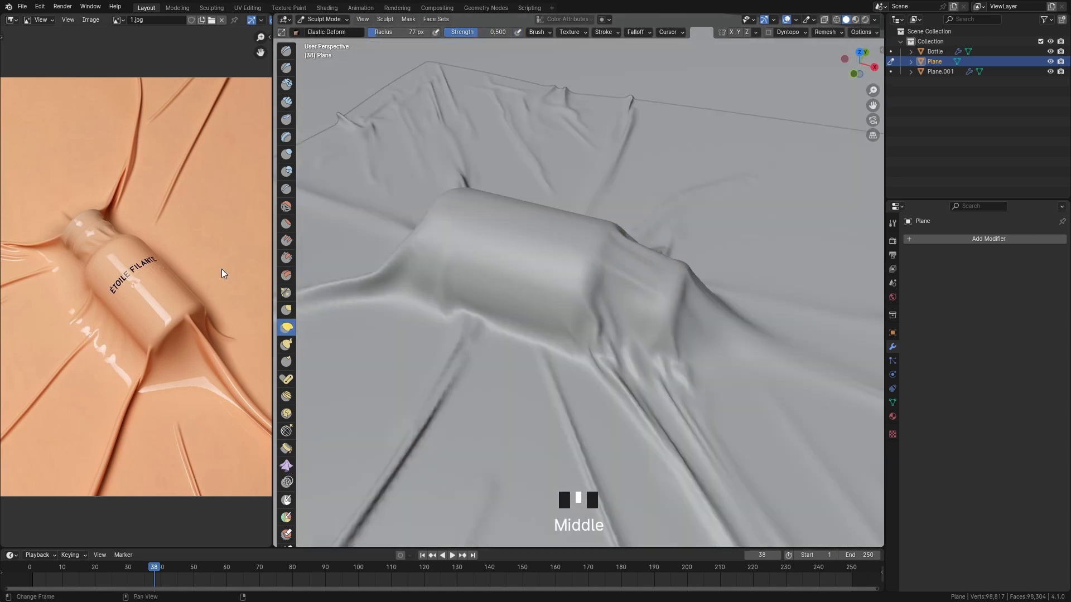
Step: Select the Cloth brush and display its full brush settings with readable labels
{"action": "scroll", "coordinate": [291, 129], "scroll_direction": "up", "scroll_amount": 4}
{"action": "left_click", "coordinate": [286, 51]}
{"action": "middle_click_drag", "start_coordinate": [510, 229], "coordinate": [519, 254]}
{"action": "middle_click_drag", "start_coordinate": [519, 253], "coordinate": [526, 280]}
{"action": "left_click", "coordinate": [286, 466]}
{"action": "key", "text": "n"}
{"action": "left_click", "coordinate": [877, 74]}
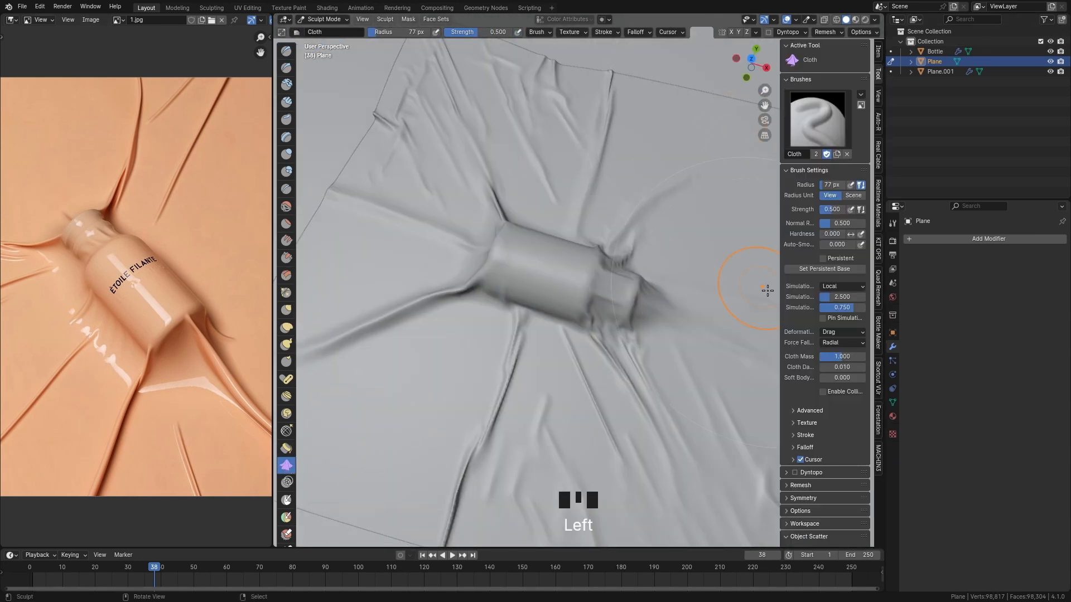
{"action": "left_click_drag", "start_coordinate": [779, 290], "coordinate": [733, 290]}
Step: Smooth the uneven cloth folds around the bottle with the Smooth brush at a 77 px radius
{"action": "middle_click_drag", "start_coordinate": [661, 262], "coordinate": [627, 357], "text": "shift"}
{"action": "left_click", "coordinate": [286, 207]}
{"action": "left_click_drag", "start_coordinate": [576, 184], "coordinate": [542, 175]}
{"action": "middle_click_drag", "start_coordinate": [347, 218], "coordinate": [301, 229]}
{"action": "scroll", "coordinate": [464, 306], "scroll_direction": "up", "scroll_amount": 2}
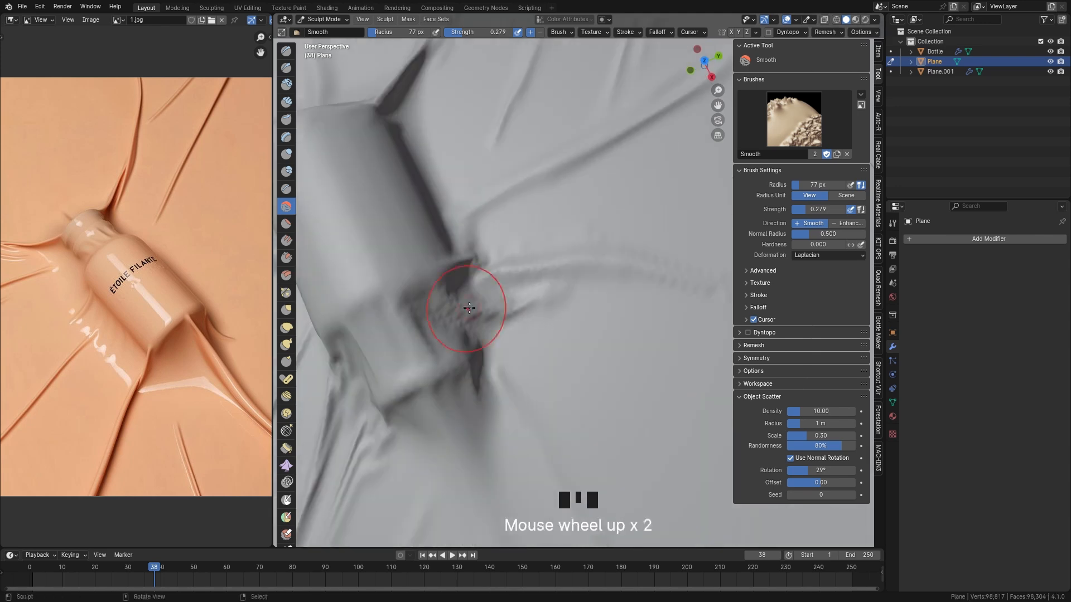
{"action": "middle_click_drag", "start_coordinate": [464, 306], "coordinate": [569, 240]}
{"action": "middle_click_drag", "start_coordinate": [569, 240], "coordinate": [591, 256], "text": "shift"}
Step: Enable Dyntopo for the cloth sculpt, accept the attribute data warning and open its detail settings
{"action": "middle_click_drag", "start_coordinate": [591, 257], "coordinate": [780, 89]}
{"action": "middle_click_drag", "start_coordinate": [781, 89], "coordinate": [820, 54], "text": "shift"}
{"action": "left_click", "coordinate": [768, 32]}
{"action": "left_click", "coordinate": [760, 50]}
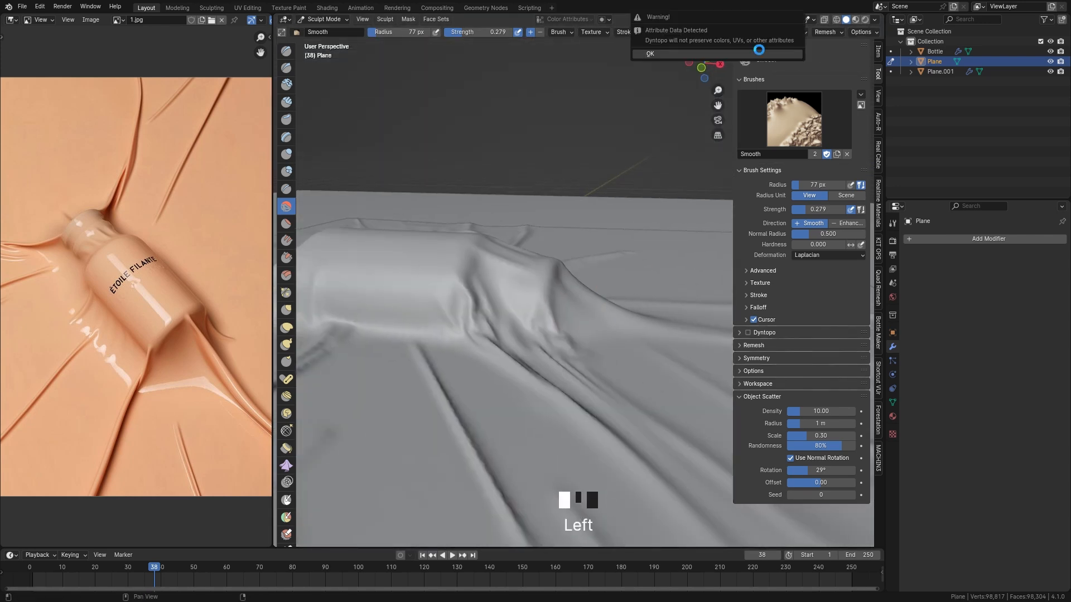
{"action": "middle_click_drag", "start_coordinate": [630, 212], "coordinate": [625, 237]}
{"action": "left_click", "coordinate": [795, 33]}
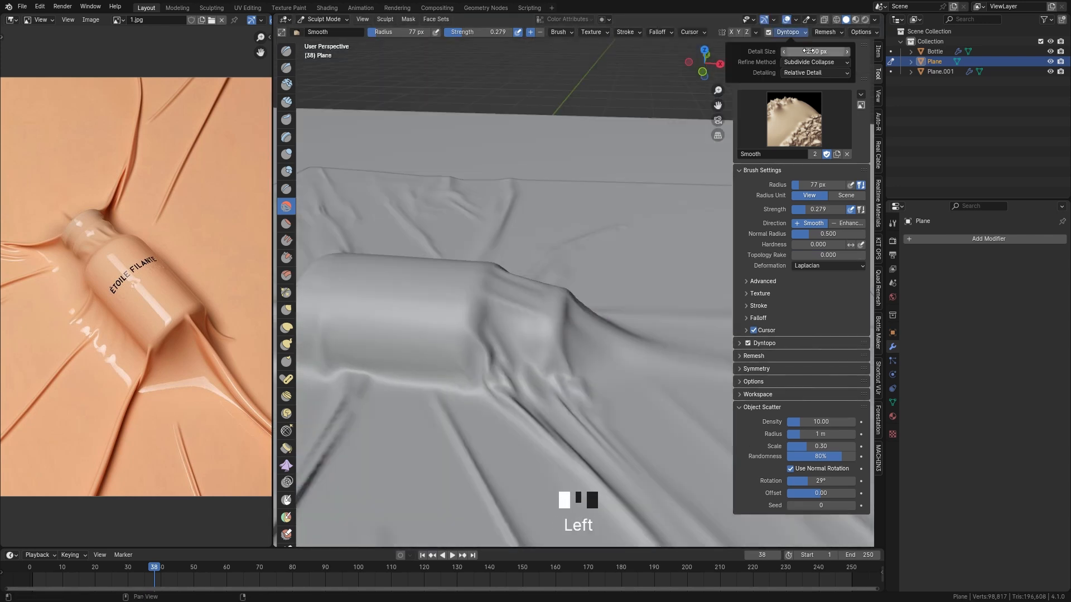
Step: Try the Clay brush on the cloth over the bottle's neck, inspect the mesh in wireframe and undo the last change
{"action": "left_click", "coordinate": [286, 84]}
{"action": "left_click", "coordinate": [486, 303]}
{"action": "key", "text": "shift+z"}
{"action": "middle_click_drag", "start_coordinate": [477, 146], "coordinate": [535, 268]}
{"action": "left_click", "coordinate": [569, 320]}
{"action": "key", "text": "shift+z"}
{"action": "mouse_move", "coordinate": [568, 320]}
{"action": "middle_mouse_down"}
{"action": "mouse_move", "coordinate": [558, 274]}
{"action": "mouse_move", "coordinate": [581, 305]}
{"action": "middle_mouse_up"}
{"action": "left_click", "coordinate": [286, 465]}
{"action": "key", "text": "ctrl+z"}
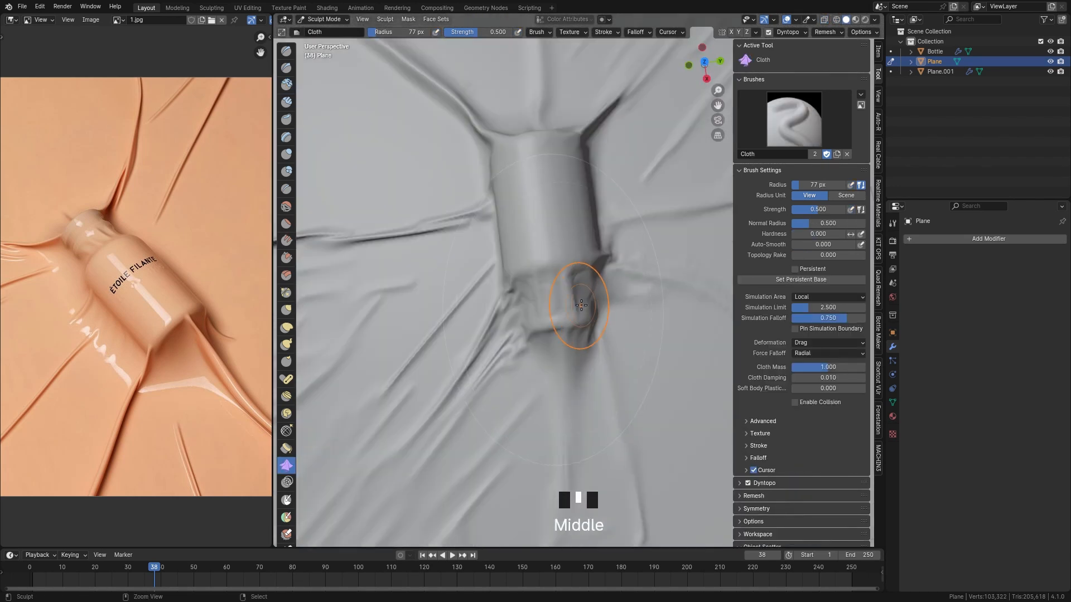
Step: Sink the cloth around the bottle's neck with inverted Inflate brush strokes
{"action": "left_click", "coordinate": [286, 155]}
{"action": "scroll", "coordinate": [530, 296], "scroll_direction": "up", "scroll_amount": 3}
{"action": "left_click_drag", "start_coordinate": [516, 285], "coordinate": [507, 299], "text": "ctrl"}
{"action": "mouse_move", "coordinate": [507, 299]}
{"action": "middle_mouse_down"}
{"action": "mouse_move", "coordinate": [530, 244]}
{"action": "mouse_move", "coordinate": [558, 235]}
{"action": "middle_mouse_up"}
{"action": "mouse_move", "coordinate": [575, 237]}
{"action": "left_mouse_down", "text": "ctrl"}
{"action": "mouse_move", "coordinate": [588, 241]}
{"action": "mouse_move", "coordinate": [568, 230]}
{"action": "left_mouse_up", "text": "ctrl"}
{"action": "scroll", "coordinate": [580, 237], "scroll_direction": "up", "scroll_amount": 1}
Step: Carve a groove across the cloth on the bottle's neck with the Draw Sharp brush and check the mesh in wireframe
{"action": "scroll", "coordinate": [563, 231], "scroll_direction": "up", "scroll_amount": 3}
{"action": "middle_click_drag", "start_coordinate": [549, 223], "coordinate": [500, 237], "text": "shift"}
{"action": "left_click", "coordinate": [286, 68]}
{"action": "left_click_drag", "start_coordinate": [499, 254], "coordinate": [528, 325]}
{"action": "mouse_move", "coordinate": [519, 278]}
{"action": "middle_mouse_down"}
{"action": "mouse_move", "coordinate": [478, 244]}
{"action": "mouse_move", "coordinate": [536, 217]}
{"action": "mouse_move", "coordinate": [518, 217]}
{"action": "middle_mouse_up"}
{"action": "scroll", "coordinate": [558, 206], "scroll_direction": "down", "scroll_amount": 3}
{"action": "key", "text": "shift+z"}
{"action": "middle_click_drag", "start_coordinate": [519, 218], "coordinate": [490, 232]}
{"action": "key", "text": "shift+z"}
Step: Deepen the creases between the bottle's neck and shoulder with more Draw Sharp strokes, and hide the brush settings
{"action": "left_click_drag", "start_coordinate": [462, 192], "coordinate": [463, 225]}
{"action": "middle_click_drag", "start_coordinate": [468, 231], "coordinate": [493, 218]}
{"action": "mouse_move", "coordinate": [494, 217]}
{"action": "middle_mouse_down"}
{"action": "mouse_move", "coordinate": [517, 203]}
{"action": "mouse_move", "coordinate": [623, 188]}
{"action": "mouse_move", "coordinate": [564, 266]}
{"action": "mouse_move", "coordinate": [569, 206]}
{"action": "middle_mouse_up"}
{"action": "key", "text": "n"}
{"action": "left_click_drag", "start_coordinate": [572, 192], "coordinate": [560, 212]}
{"action": "left_click_drag", "start_coordinate": [560, 204], "coordinate": [552, 220]}
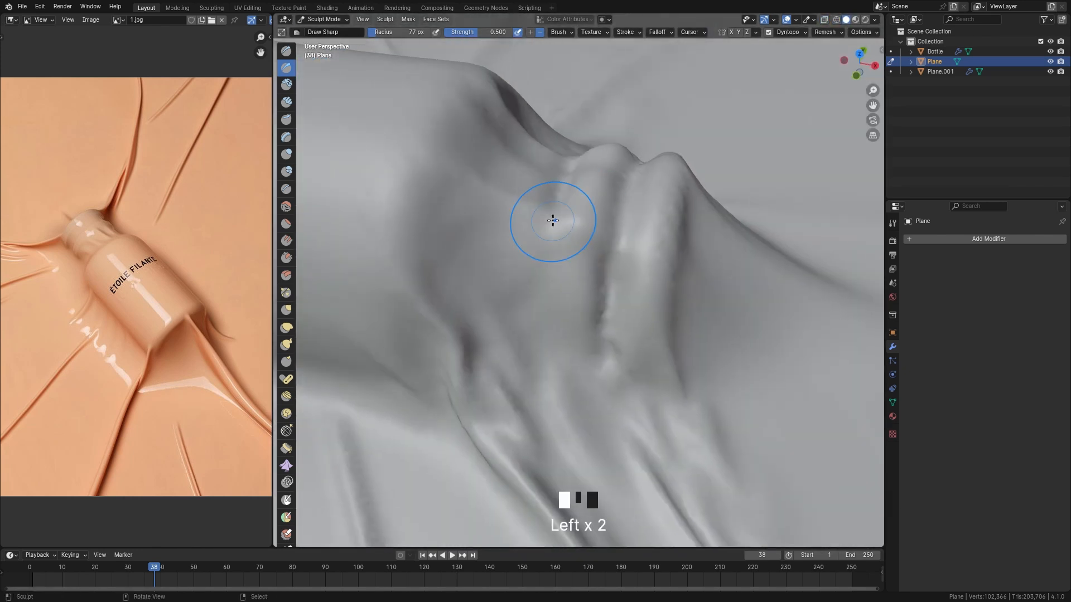
Step: Soften the carved neck grooves and the shoulder folds with the Smooth brush at strength 0.279
{"action": "middle_click_drag", "start_coordinate": [552, 223], "coordinate": [533, 246]}
{"action": "mouse_move", "coordinate": [532, 245]}
{"action": "middle_mouse_down"}
{"action": "mouse_move", "coordinate": [515, 266]}
{"action": "mouse_move", "coordinate": [665, 217]}
{"action": "middle_mouse_up"}
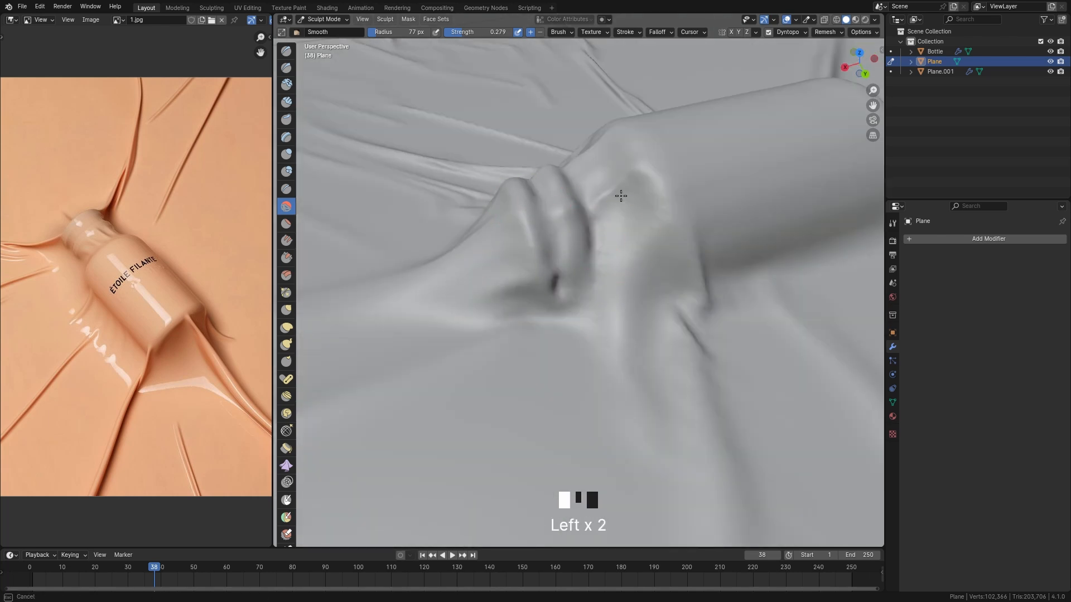
{"action": "middle_click_drag", "start_coordinate": [558, 267], "coordinate": [586, 272]}
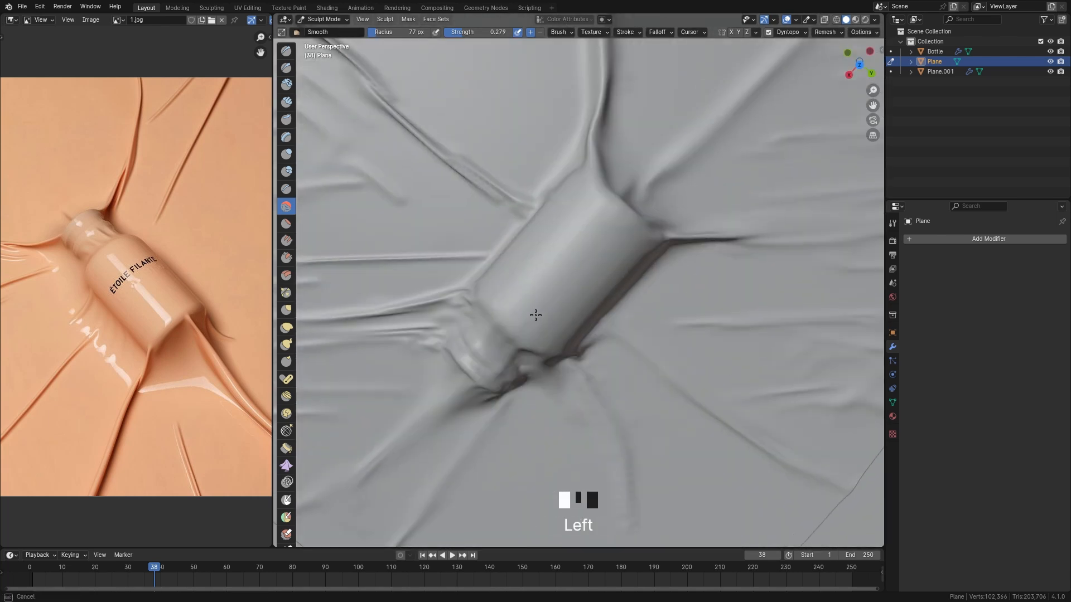
{"action": "middle_click_drag", "start_coordinate": [571, 270], "coordinate": [490, 331]}
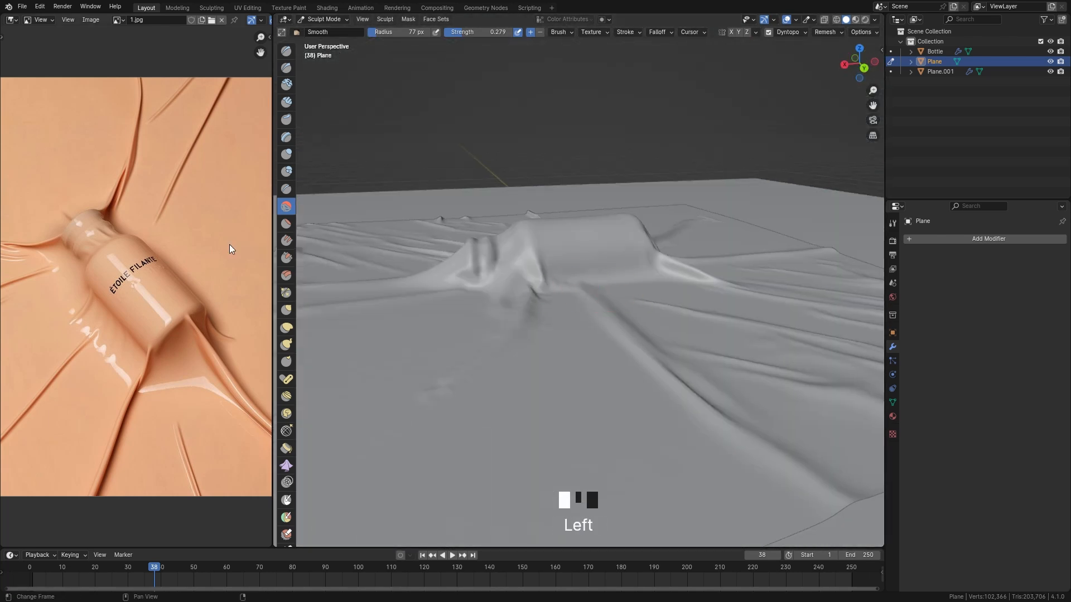
Step: Carve a crease along both lower sides of the bottle body where the cloth meets the floor, using Draw Sharp
{"action": "scroll", "coordinate": [557, 274], "scroll_direction": "up", "scroll_amount": 3}
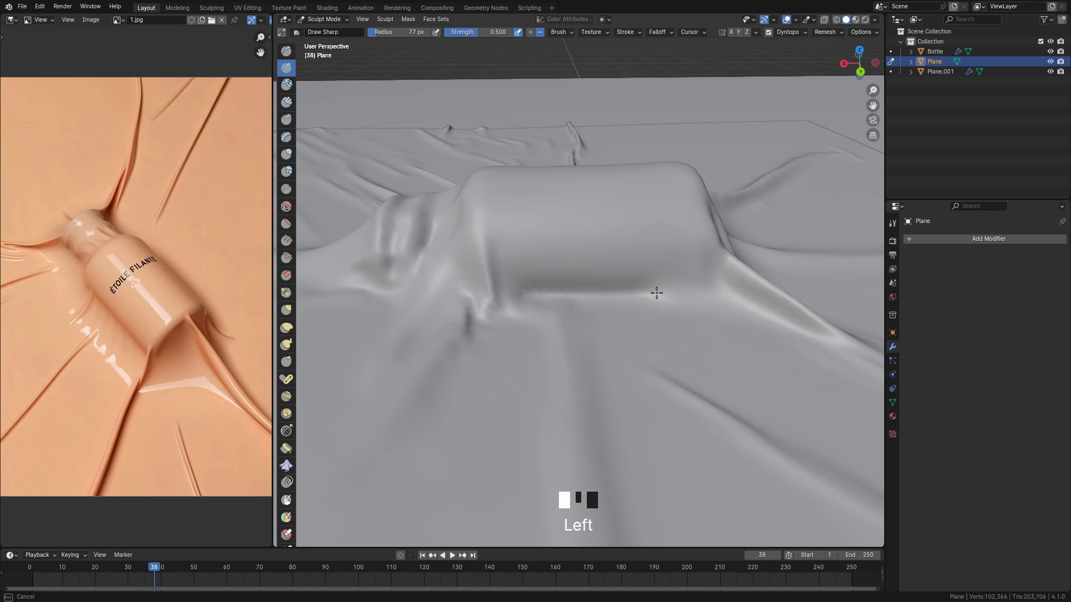
{"action": "left_click_drag", "start_coordinate": [657, 293], "coordinate": [692, 290]}
{"action": "left_click_drag", "start_coordinate": [502, 299], "coordinate": [522, 295]}
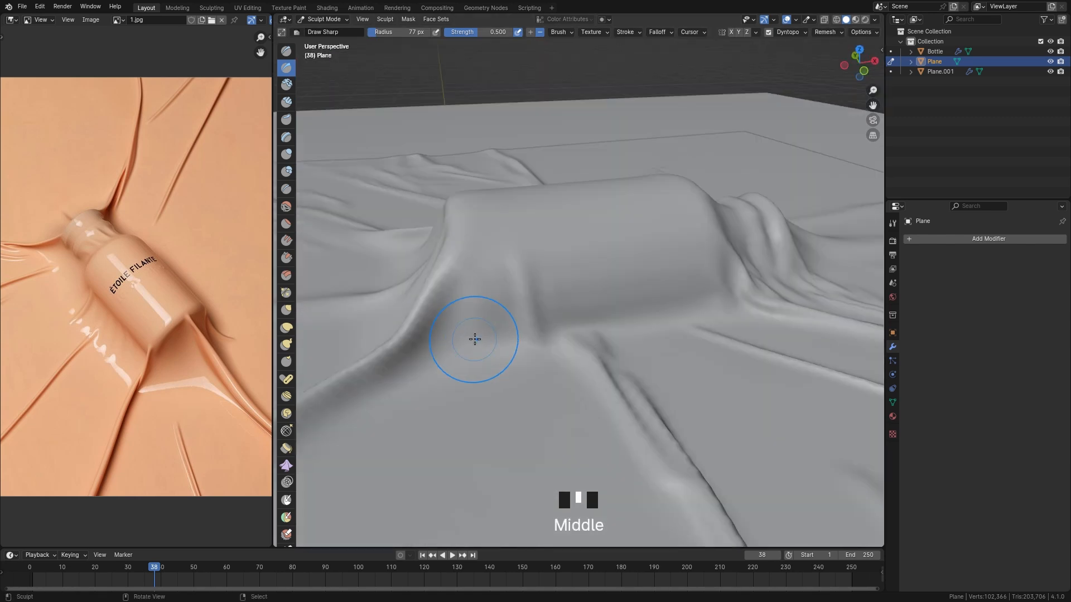
{"action": "left_click_drag", "start_coordinate": [476, 336], "coordinate": [705, 304]}
Step: Soften the creases along both lower sides of the bottle body with the Smooth brush at strength 0.279
{"action": "left_click", "coordinate": [286, 206]}
{"action": "left_click_drag", "start_coordinate": [479, 280], "coordinate": [717, 291]}
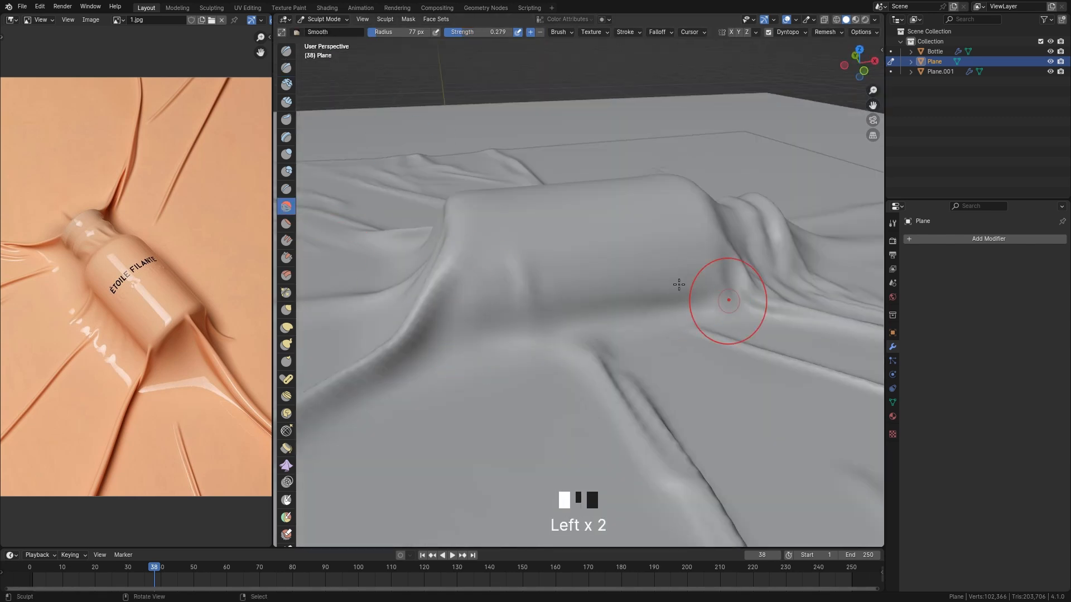
{"action": "left_click_drag", "start_coordinate": [558, 302], "coordinate": [630, 341]}
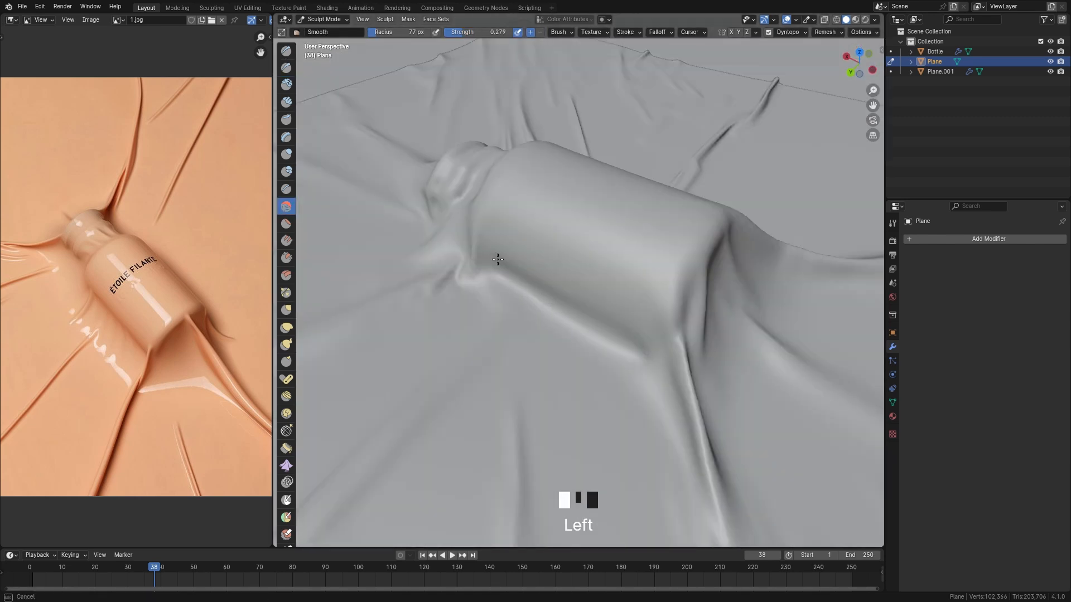
{"action": "middle_click_drag", "start_coordinate": [631, 340], "coordinate": [657, 316]}
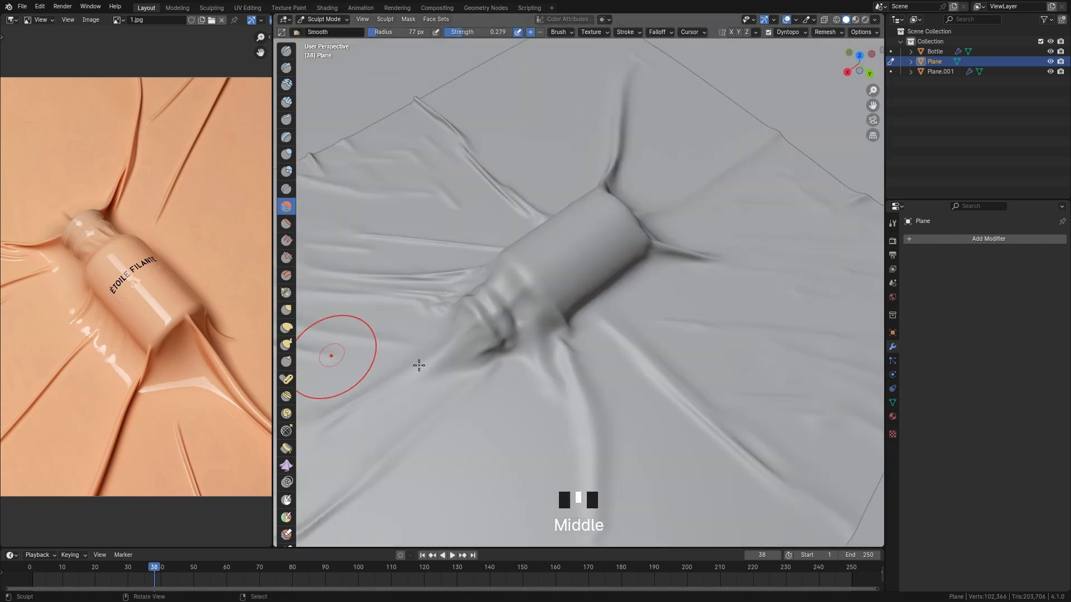
Step: Touch up the crease where the bottle's shoulder meets the floor with Draw Sharp and soften it with the Smooth brush
{"action": "middle_click_drag", "start_coordinate": [419, 366], "coordinate": [463, 329]}
{"action": "left_click", "coordinate": [286, 67]}
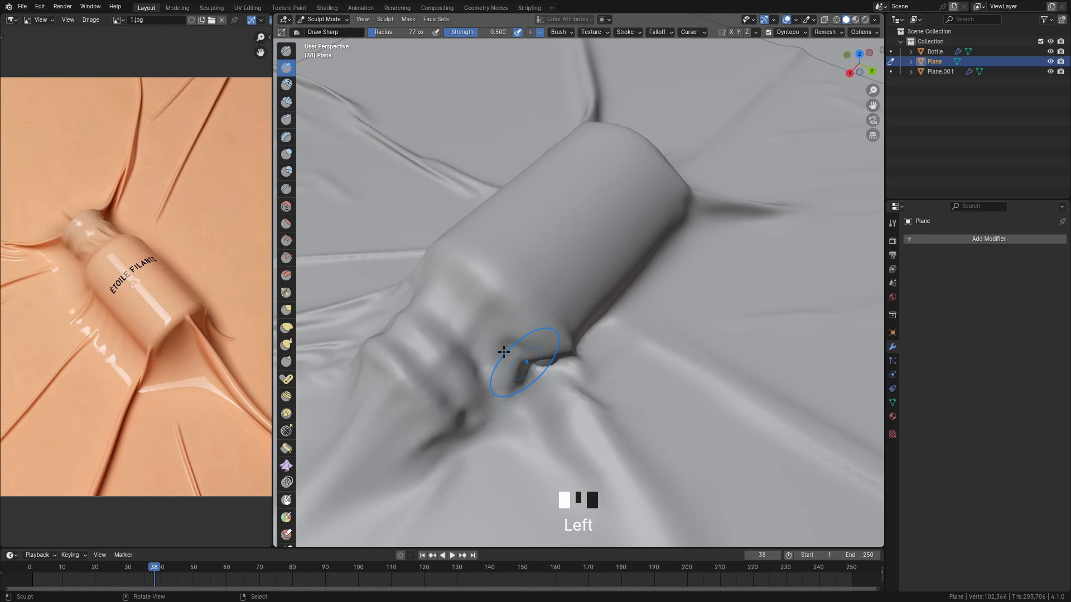
{"action": "left_click", "coordinate": [286, 207]}
{"action": "left_click_drag", "start_coordinate": [557, 362], "coordinate": [581, 372]}
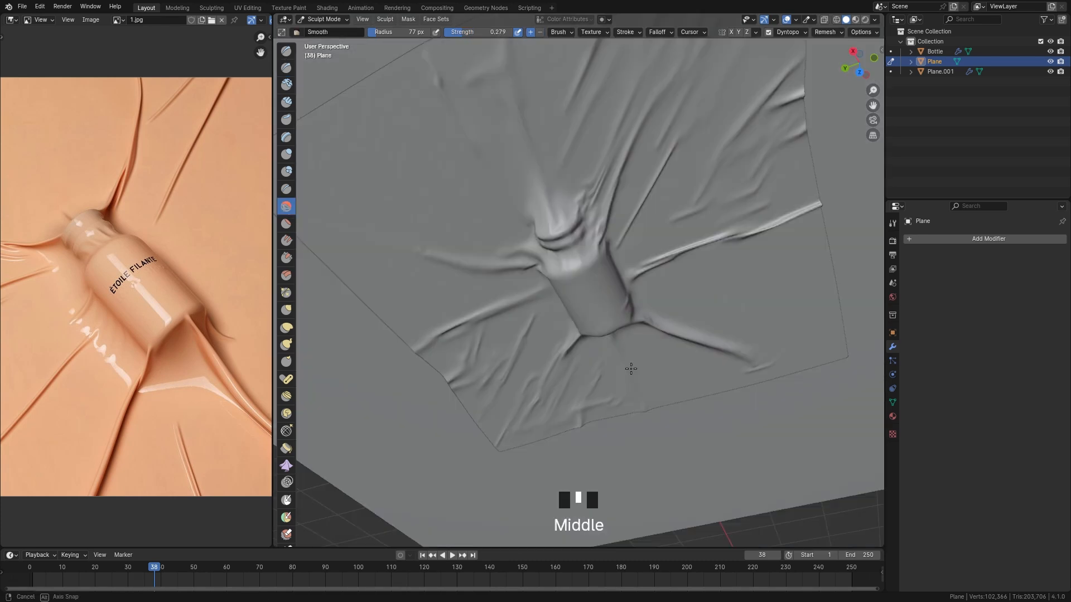
{"action": "scroll", "coordinate": [636, 246], "scroll_direction": "down", "scroll_amount": 2}
{"action": "middle_click_drag", "start_coordinate": [636, 247], "coordinate": [417, 288]}
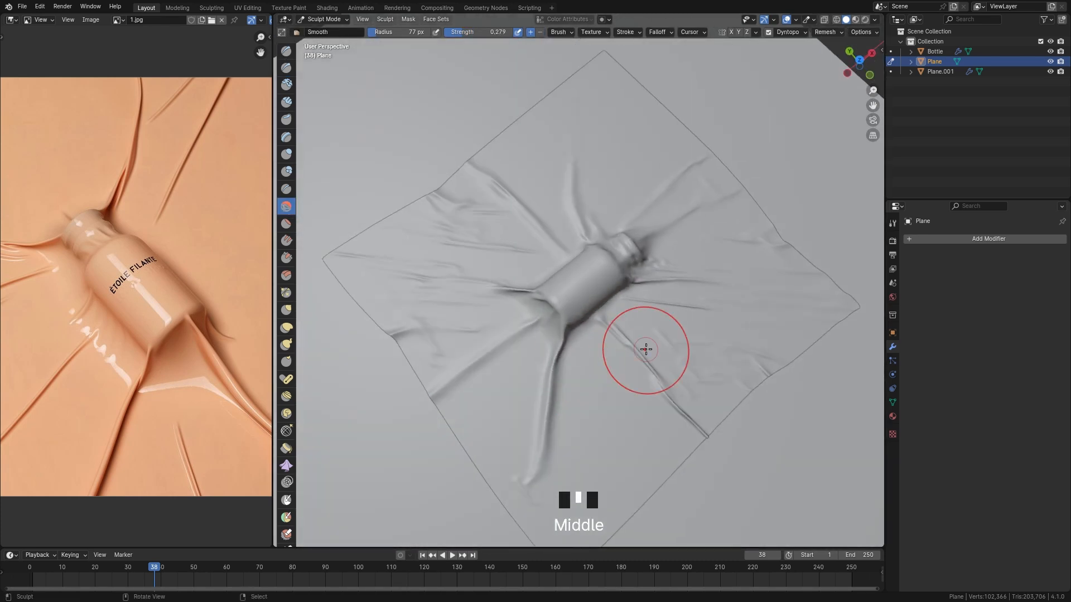
Step: Smooth the cloth folds beside the bottle once more and return to Object Mode
{"action": "scroll", "coordinate": [478, 251], "scroll_direction": "up", "scroll_amount": 3}
{"action": "left_click_drag", "start_coordinate": [478, 251], "coordinate": [536, 262]}
{"action": "middle_click_drag", "start_coordinate": [725, 370], "coordinate": [737, 279]}
{"action": "key", "text": "Tab"}
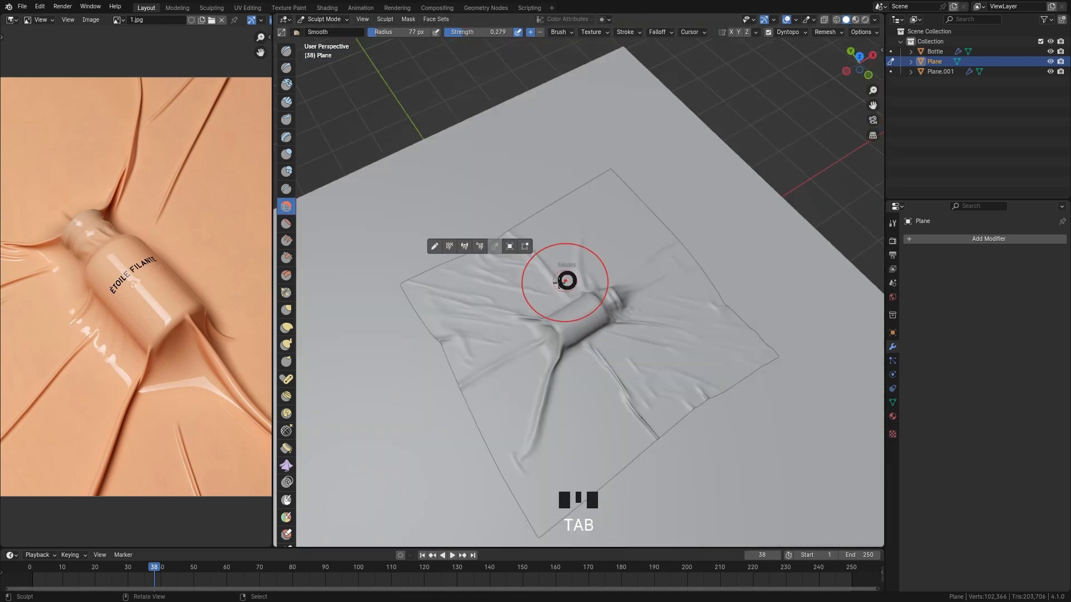
{"action": "middle_click_drag", "start_coordinate": [566, 282], "coordinate": [586, 285]}
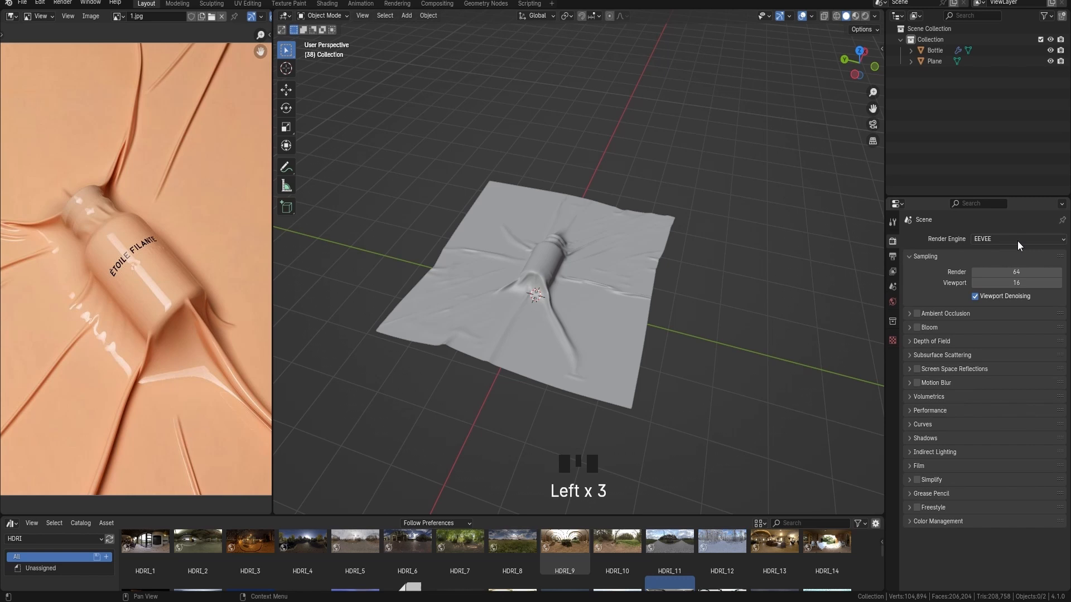
Step: Set the render engine to Cycles with GPU Compute as the device
{"action": "left_click", "coordinate": [1017, 239]}
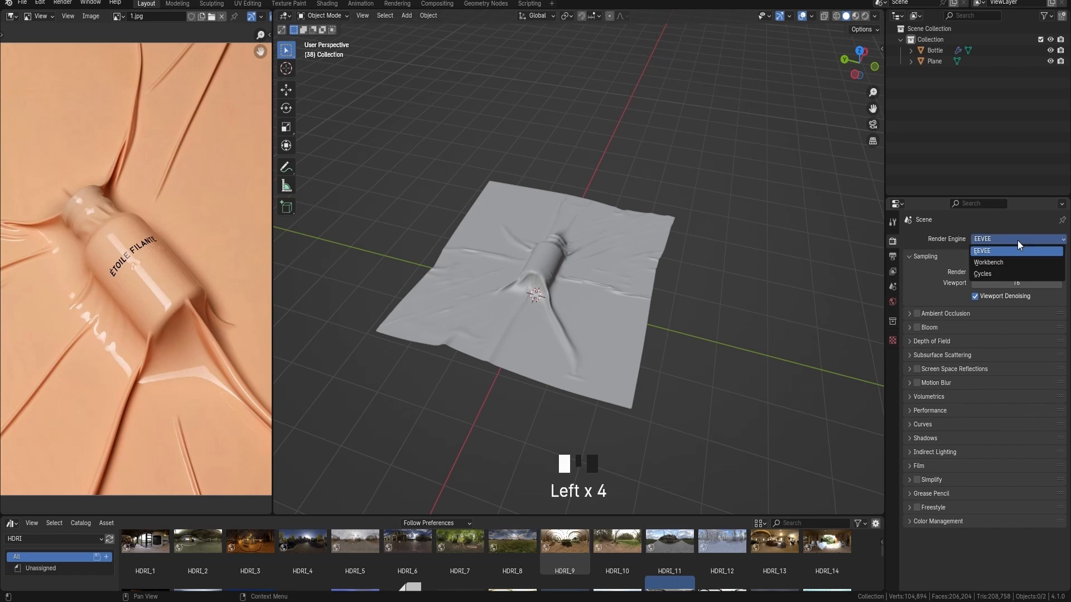
{"action": "left_click", "coordinate": [1013, 273]}
{"action": "left_click", "coordinate": [1010, 266]}
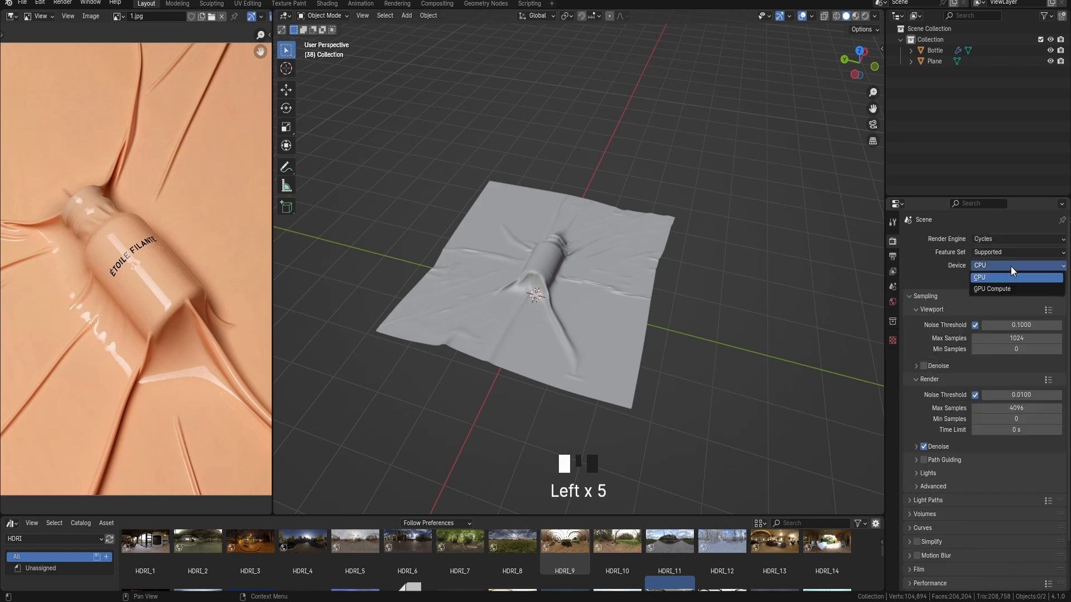
{"action": "left_click", "coordinate": [1002, 289]}
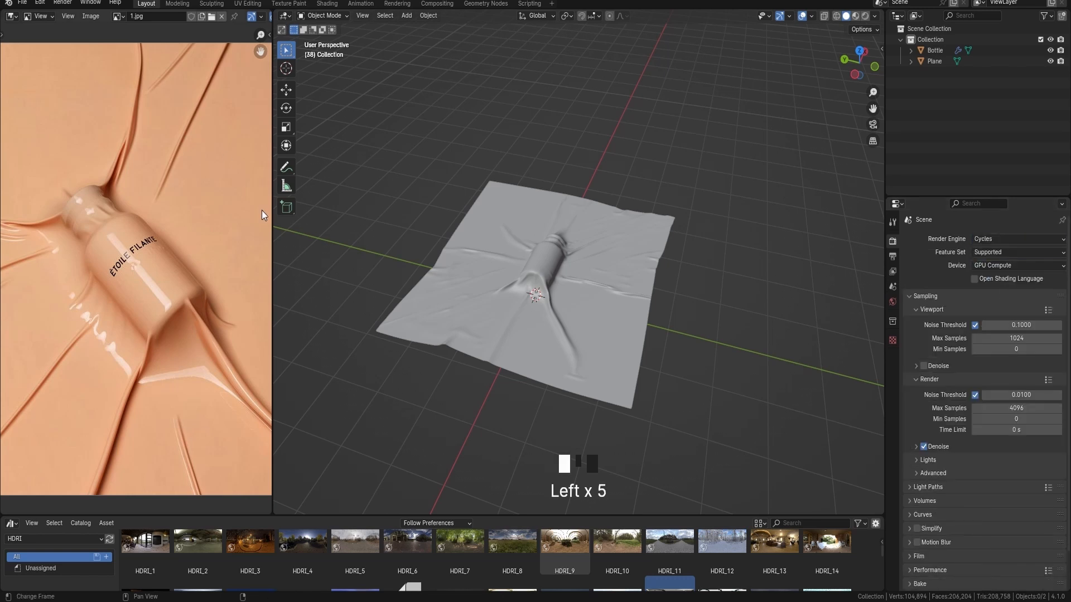
Step: Enable viewport denoising and turn the reference image area into a 3D viewport showing the draped cloth in rendered shading
{"action": "left_click", "coordinate": [8, 17]}
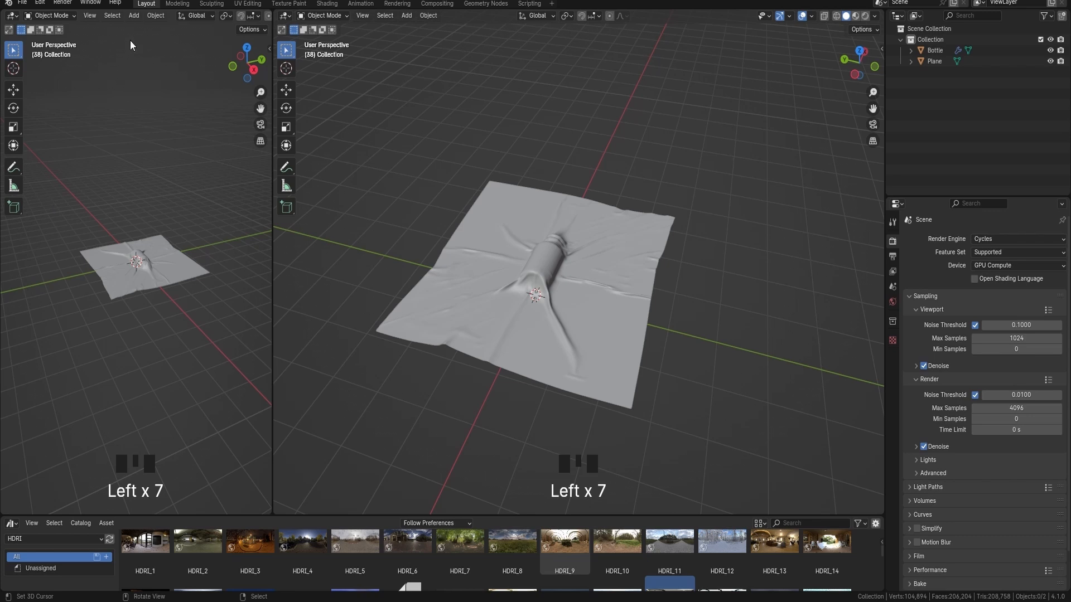
{"action": "middle_click_drag", "start_coordinate": [130, 44], "coordinate": [193, 319]}
{"action": "scroll", "coordinate": [193, 319], "scroll_direction": "up", "scroll_amount": 2}
{"action": "key", "text": "z"}
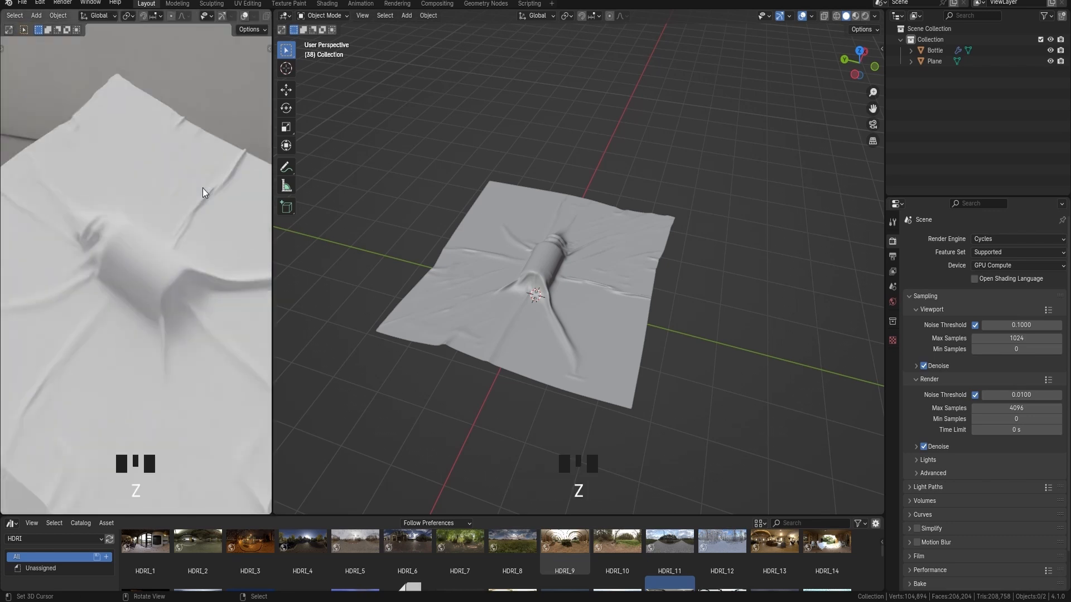
Step: Extrude the cloth's outer boundary edges and scale them outward to enlarge the sheet well beyond its original border
{"action": "right_click", "coordinate": [584, 243]}
{"action": "middle_click_drag", "start_coordinate": [600, 216], "coordinate": [599, 236]}
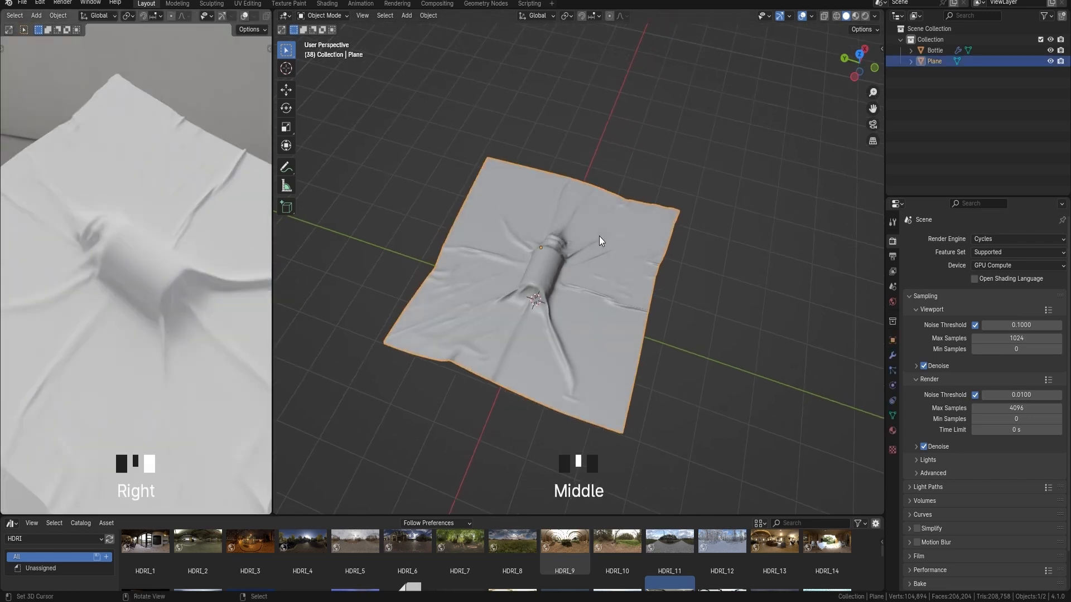
{"action": "key", "text": "Tab"}
{"action": "scroll", "coordinate": [677, 340], "scroll_direction": "down", "scroll_amount": 4}
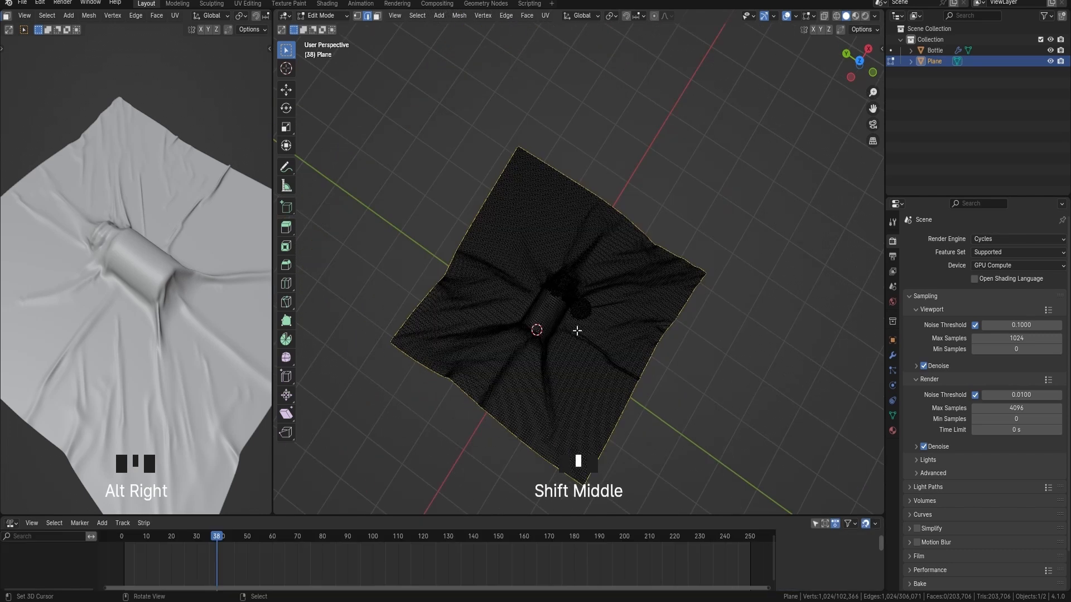
{"action": "key", "text": "e"}
{"action": "key", "text": "s"}
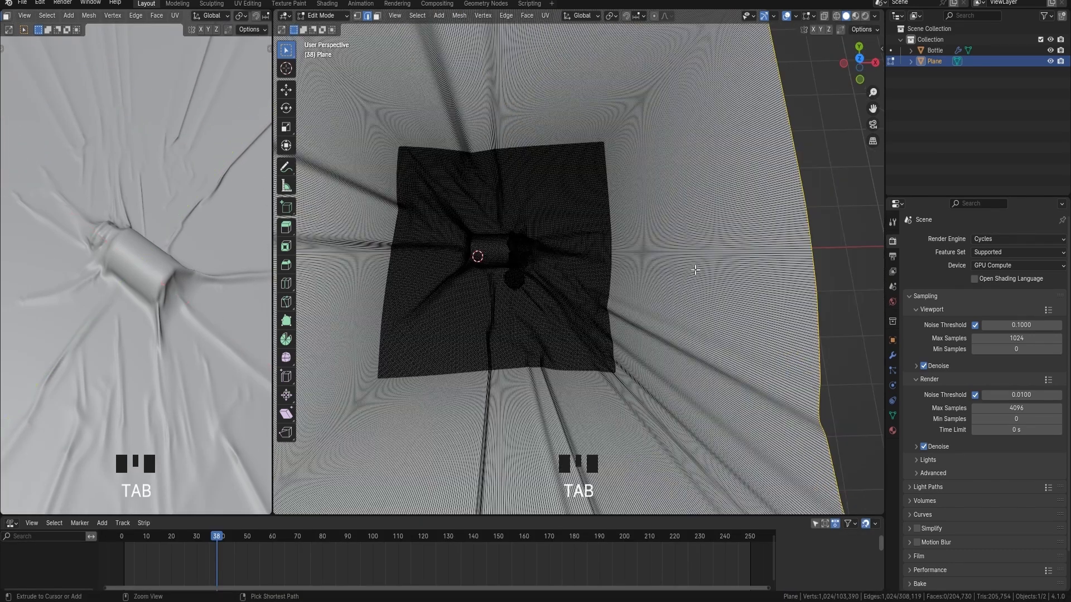
Step: Add 11 evenly spaced loop cuts around the newly extruded border of the cloth
{"action": "key", "text": "ctrl+r"}
{"action": "scroll", "coordinate": [698, 283], "scroll_direction": "up", "scroll_amount": 10}
{"action": "left_click", "coordinate": [697, 276]}
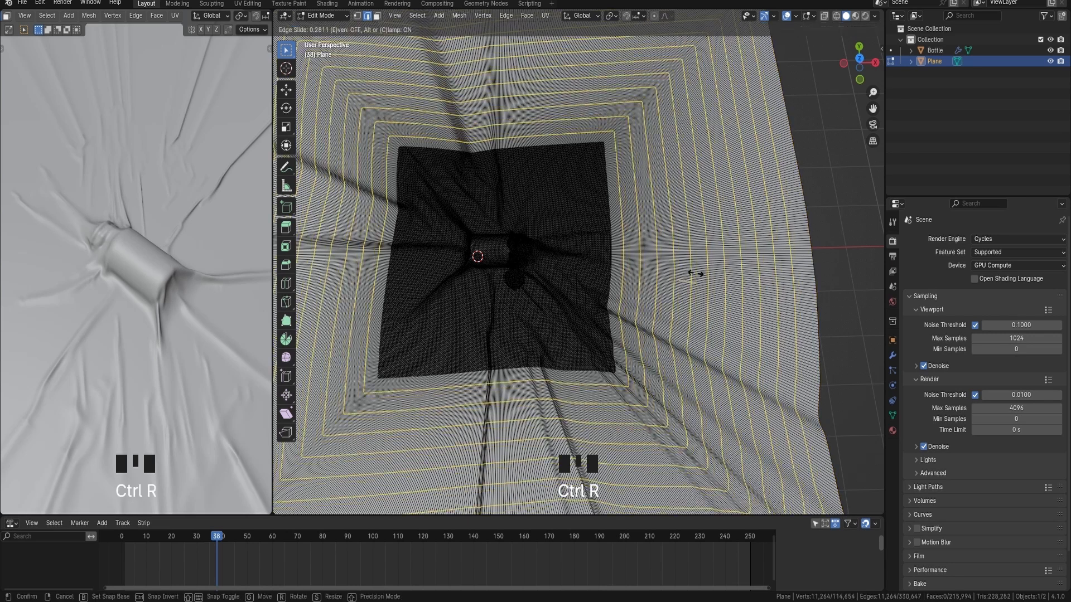
{"action": "right_click", "coordinate": [698, 273]}
Step: Smooth the stretched creases in the extruded area beyond the bottle's neck in Sculpt Mode, using the Smooth brush at strength 0.279
{"action": "key", "text": "Tab"}
{"action": "left_click", "coordinate": [635, 275]}
{"action": "left_click_drag", "start_coordinate": [684, 331], "coordinate": [713, 351]}
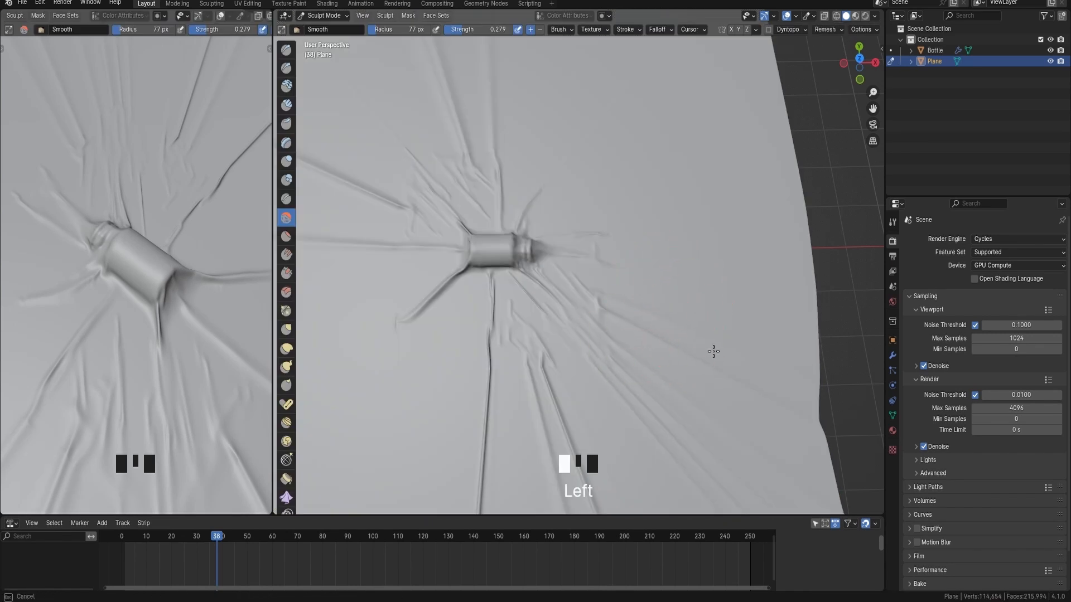
{"action": "left_click_drag", "start_coordinate": [633, 380], "coordinate": [613, 355]}
{"action": "scroll", "coordinate": [614, 355], "scroll_direction": "down", "scroll_amount": 3}
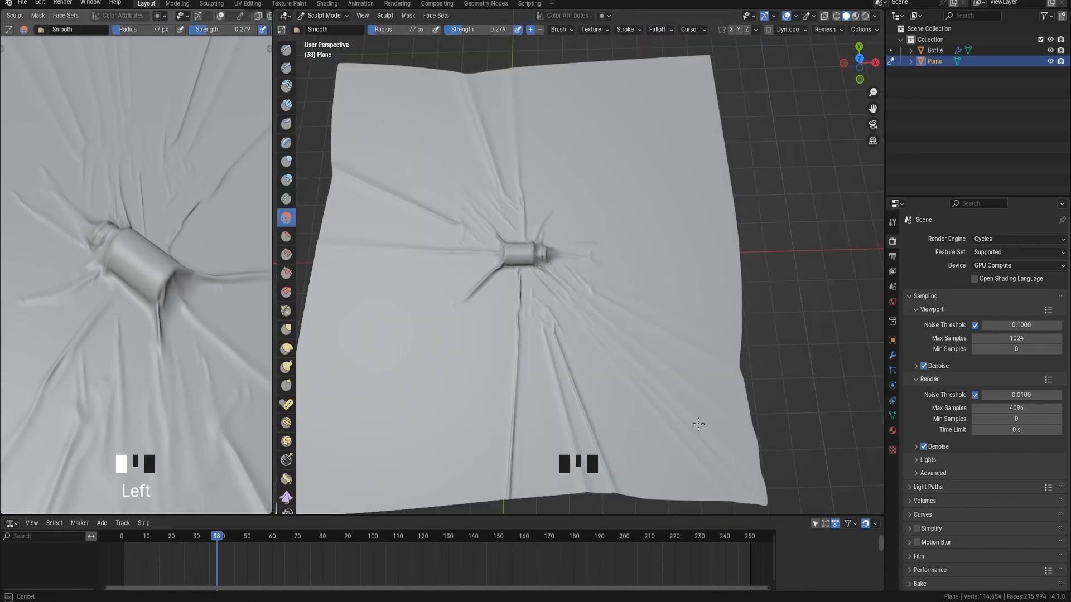
Step: Raise the Smooth brush strength to 0.886 and flatten the long stretched wrinkles across the outer cloth around the bottle
{"action": "key", "text": "shift+f"}
{"action": "left_click", "coordinate": [641, 375]}
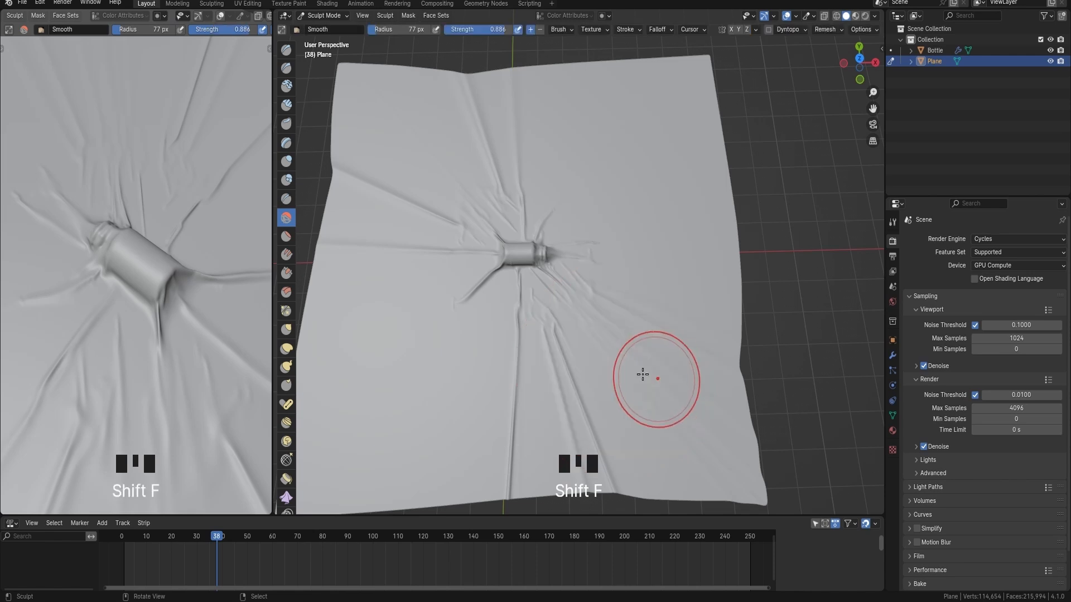
{"action": "left_click_drag", "start_coordinate": [641, 375], "coordinate": [598, 337]}
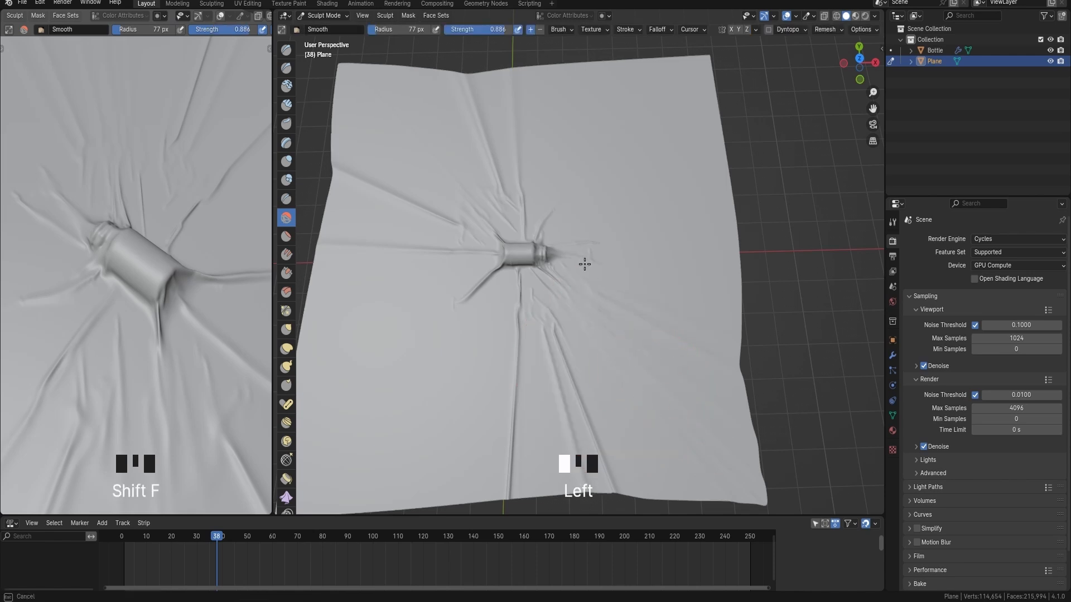
{"action": "left_click_drag", "start_coordinate": [585, 265], "coordinate": [586, 265]}
{"action": "mouse_move", "coordinate": [581, 390]}
{"action": "left_mouse_down"}
{"action": "mouse_move", "coordinate": [569, 399]}
{"action": "mouse_move", "coordinate": [576, 421]}
{"action": "mouse_move", "coordinate": [515, 425]}
{"action": "mouse_move", "coordinate": [520, 393]}
{"action": "left_mouse_up"}
{"action": "left_click_drag", "start_coordinate": [337, 251], "coordinate": [361, 251]}
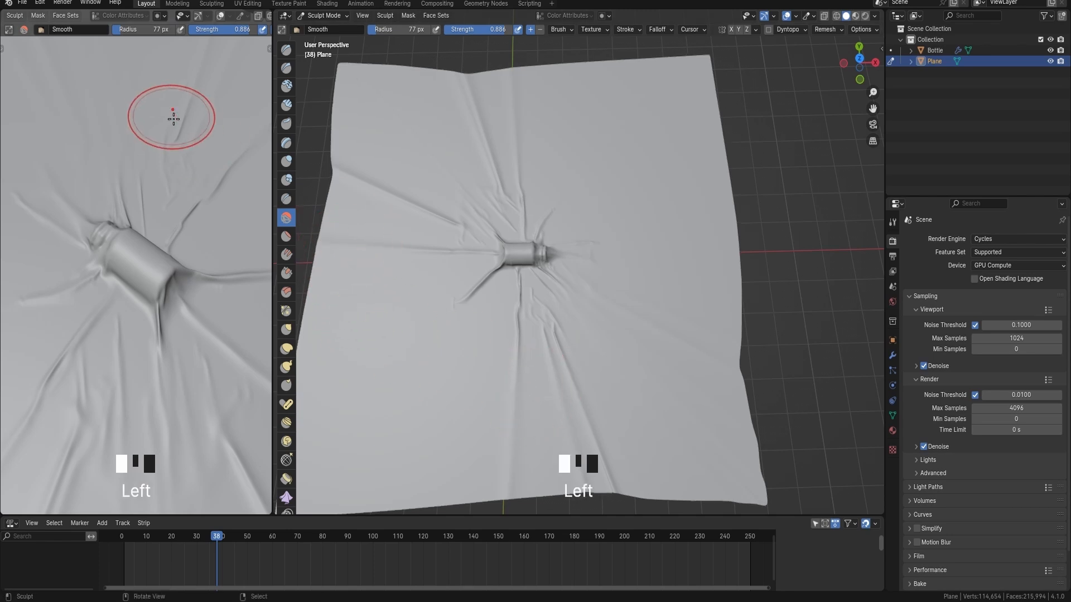
{"action": "left_click_drag", "start_coordinate": [173, 118], "coordinate": [159, 139]}
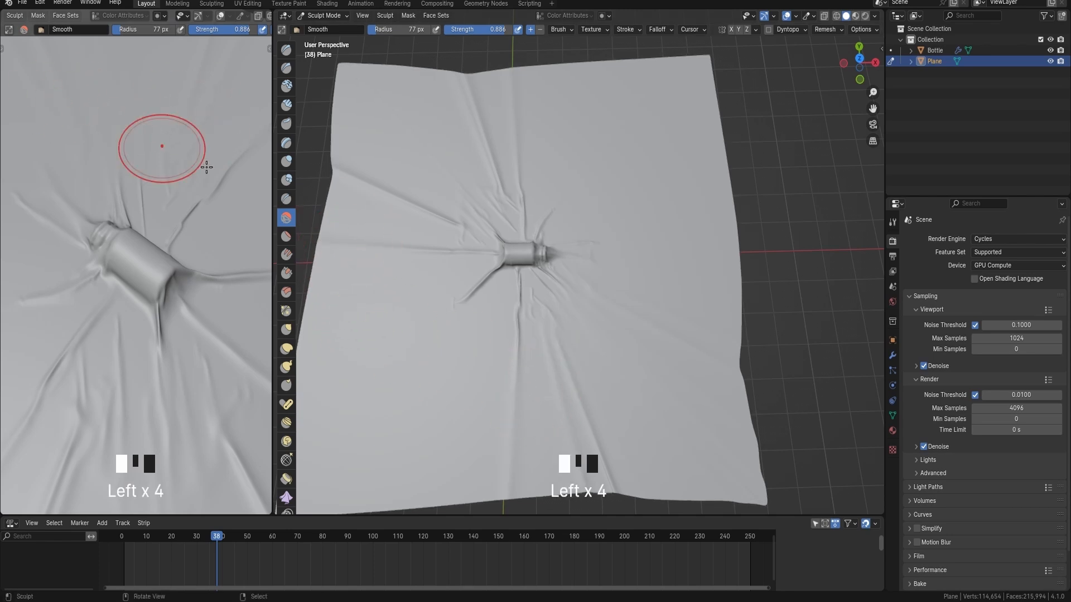
Step: Return to Object Mode and preview the smoothed cloth up close in rendered shading
{"action": "key", "text": "Tab"}
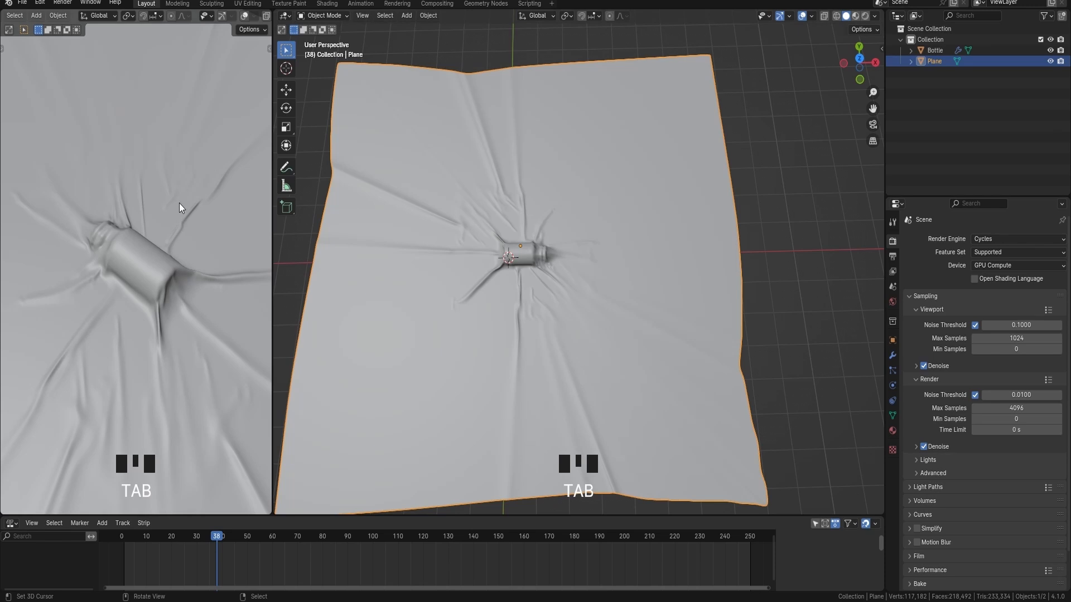
{"action": "key", "text": "z"}
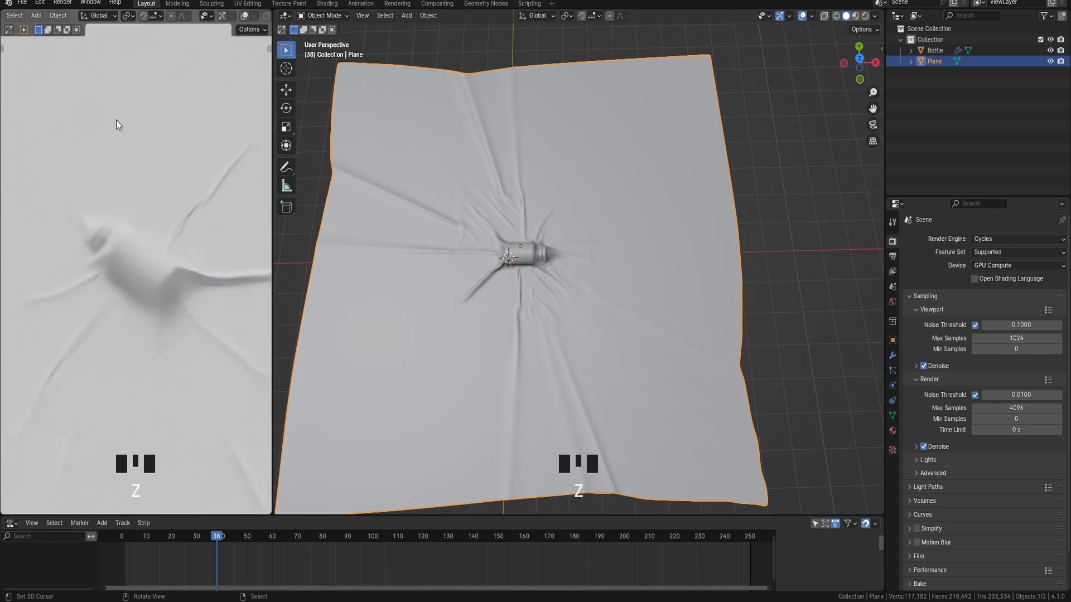
{"action": "scroll", "coordinate": [149, 273], "scroll_direction": "up", "scroll_amount": 1}
{"action": "middle_click_drag", "start_coordinate": [149, 273], "coordinate": [158, 291]}
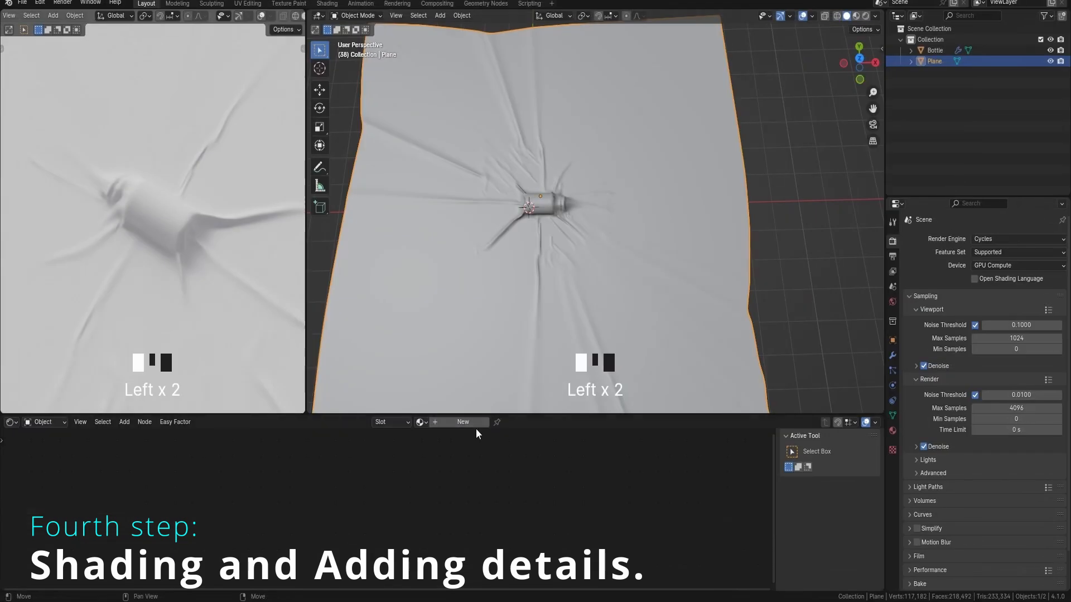
Step: Create a new material for the cloth and move the Material Output node aside to make room for more nodes
{"action": "left_click", "coordinate": [466, 426]}
{"action": "left_click_drag", "start_coordinate": [386, 458], "coordinate": [522, 483]}
{"action": "middle_click_drag", "start_coordinate": [473, 526], "coordinate": [480, 485]}
{"action": "scroll", "coordinate": [481, 485], "scroll_direction": "down", "scroll_amount": 2}
Step: Add a Translucent BSDF node and combine it with the Principled BSDF through a Mix Shader feeding the material output
{"action": "key", "text": "shift+a"}
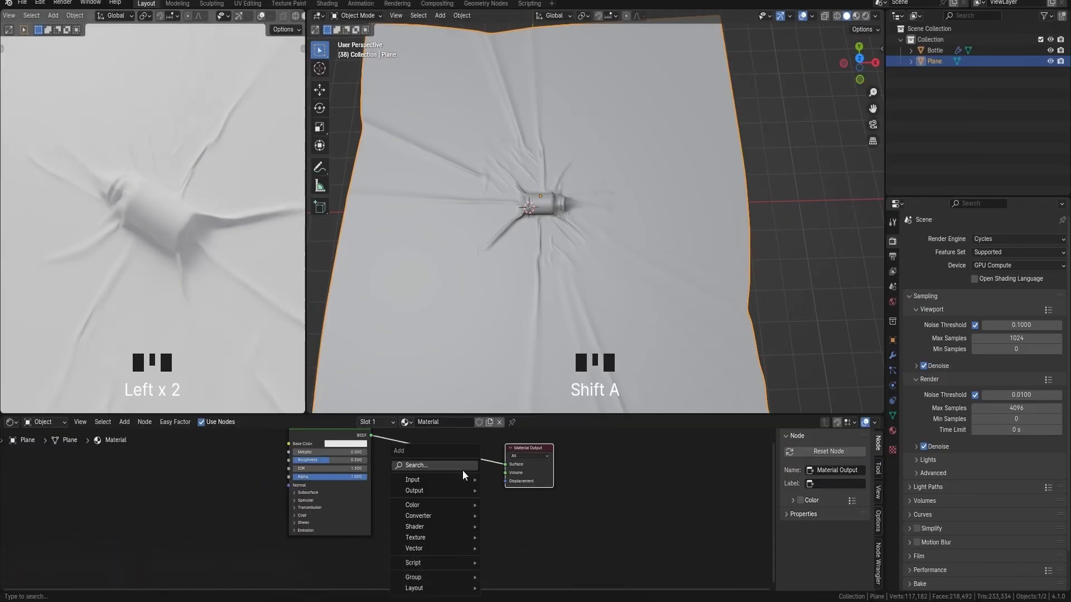
{"action": "type", "text": "trans"}
{"action": "key", "text": "Return"}
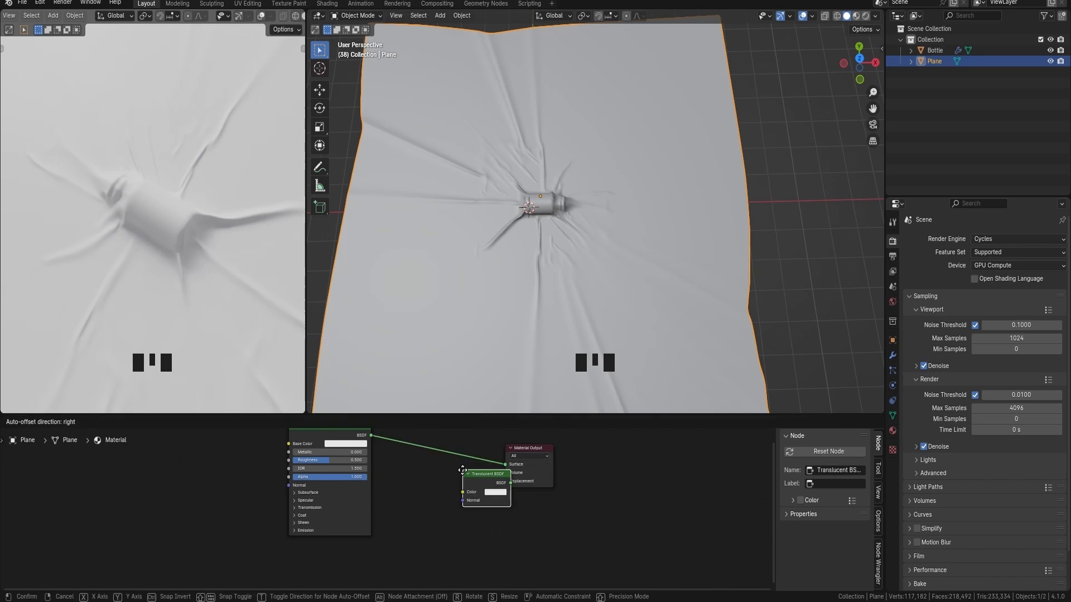
{"action": "left_click", "coordinate": [422, 491]}
{"action": "right_click_drag", "start_coordinate": [316, 435], "coordinate": [423, 496], "text": "ctrl+shift"}
{"action": "left_click_drag", "start_coordinate": [508, 464], "coordinate": [464, 470]}
{"action": "left_click_drag", "start_coordinate": [445, 519], "coordinate": [422, 531]}
Step: Set the Principled BSDF's base color to a light orange and its roughness to 0.118
{"action": "scroll", "coordinate": [389, 504], "scroll_direction": "up", "scroll_amount": 3}
{"action": "left_click", "coordinate": [341, 456]}
{"action": "left_click_drag", "start_coordinate": [342, 331], "coordinate": [336, 352]}
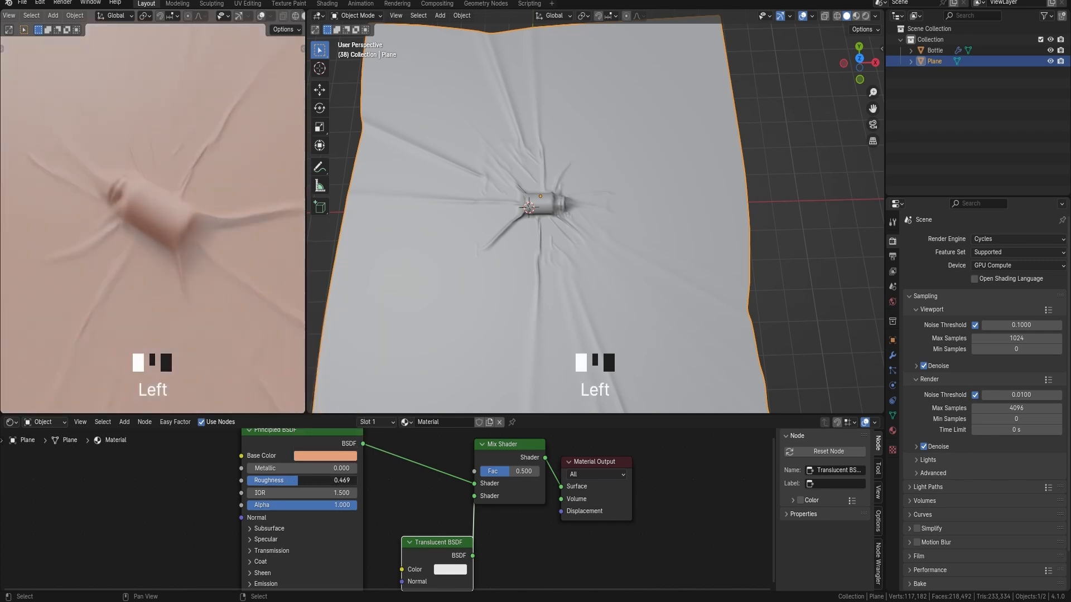
{"action": "left_click_drag", "start_coordinate": [298, 481], "coordinate": [259, 480]}
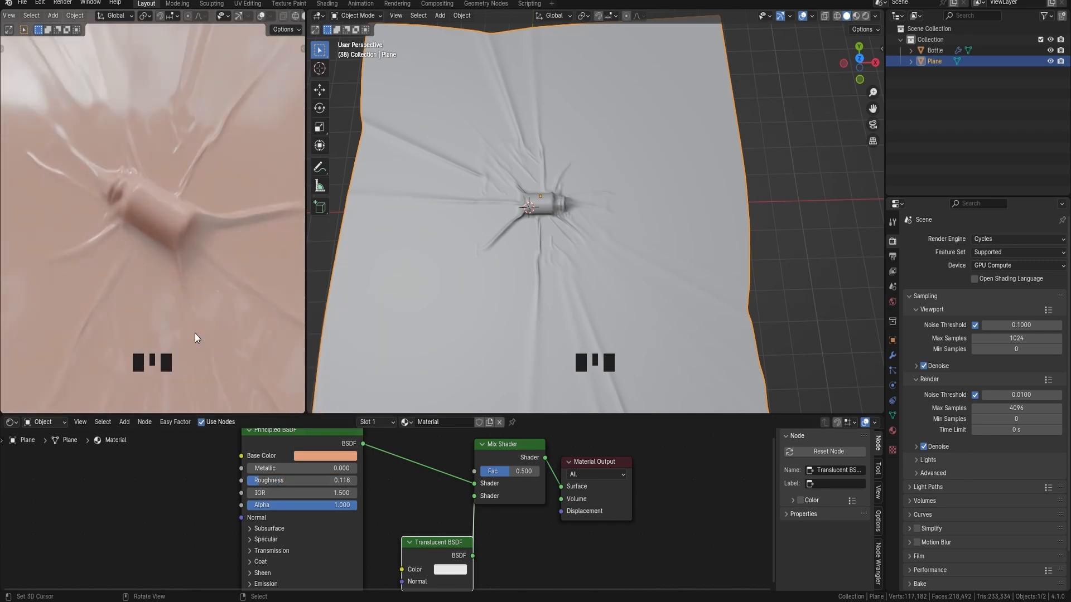
Step: Copy the orange base color onto the Translucent BSDF and darken it to brown
{"action": "left_click_drag", "start_coordinate": [462, 574], "coordinate": [461, 572]}
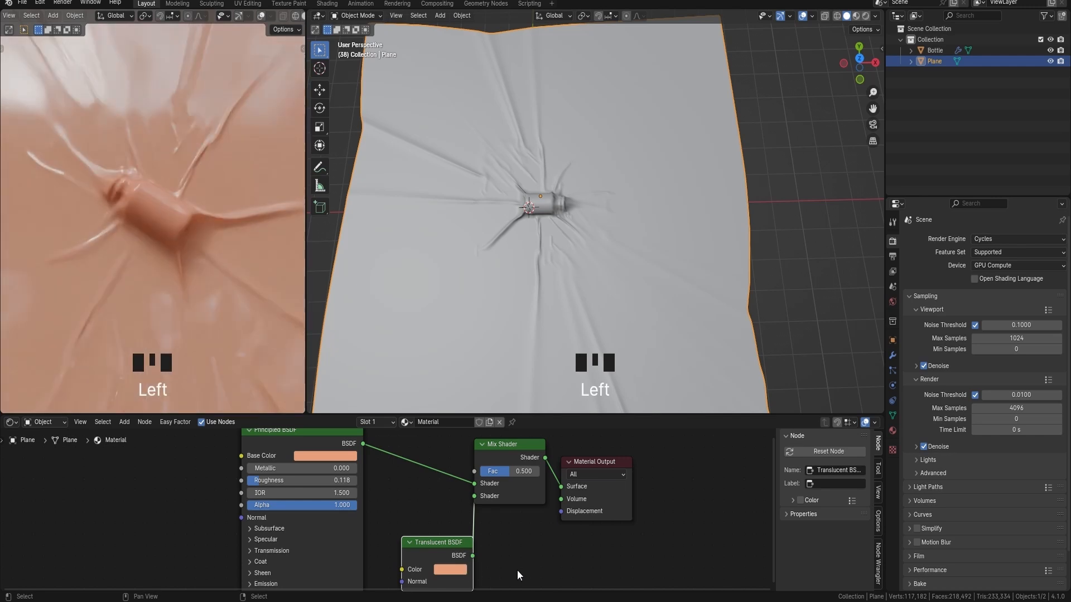
{"action": "middle_click_drag", "start_coordinate": [511, 570], "coordinate": [511, 541]}
{"action": "left_click", "coordinate": [456, 541]}
{"action": "scroll", "coordinate": [456, 541], "scroll_direction": "down", "scroll_amount": 15}
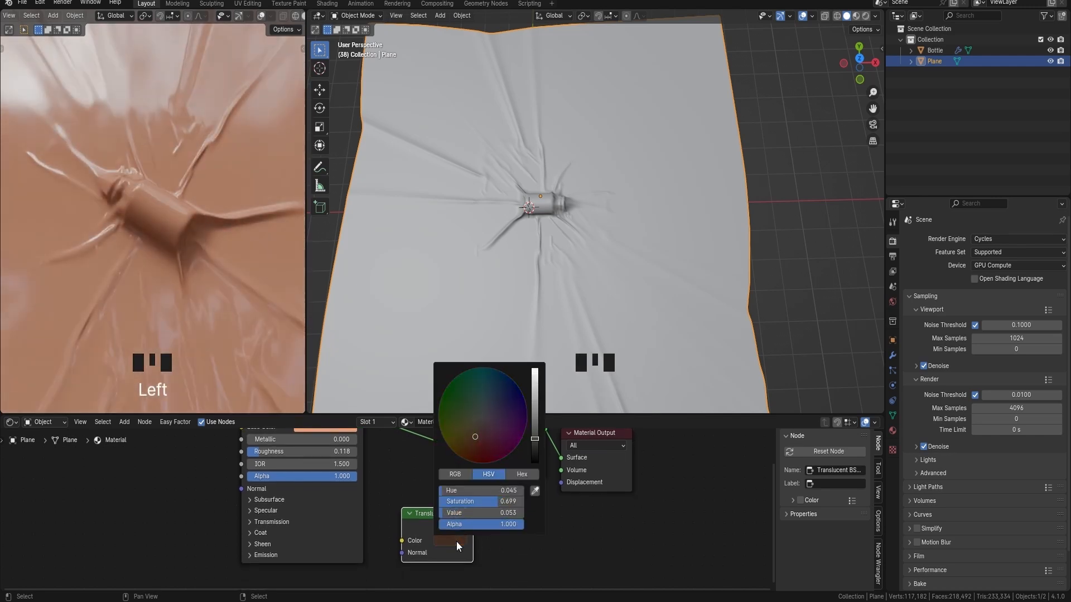
{"action": "left_click", "coordinate": [443, 539]}
{"action": "scroll", "coordinate": [443, 538], "scroll_direction": "up", "scroll_amount": 5}
Step: Lighten the Principled BSDF's base color to pale peach and give the Translucent BSDF a darker, muted brown version of it
{"action": "middle_click_drag", "start_coordinate": [378, 488], "coordinate": [374, 465]}
{"action": "left_click", "coordinate": [341, 470]}
{"action": "left_click", "coordinate": [332, 438]}
{"action": "scroll", "coordinate": [333, 437], "scroll_direction": "up", "scroll_amount": 4}
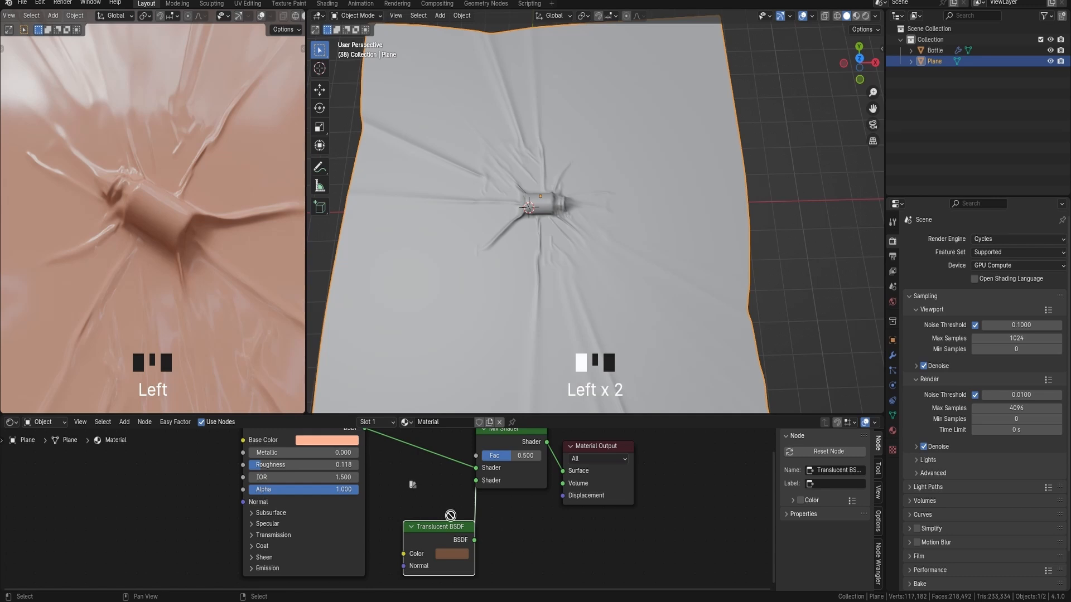
{"action": "left_click", "coordinate": [451, 556]}
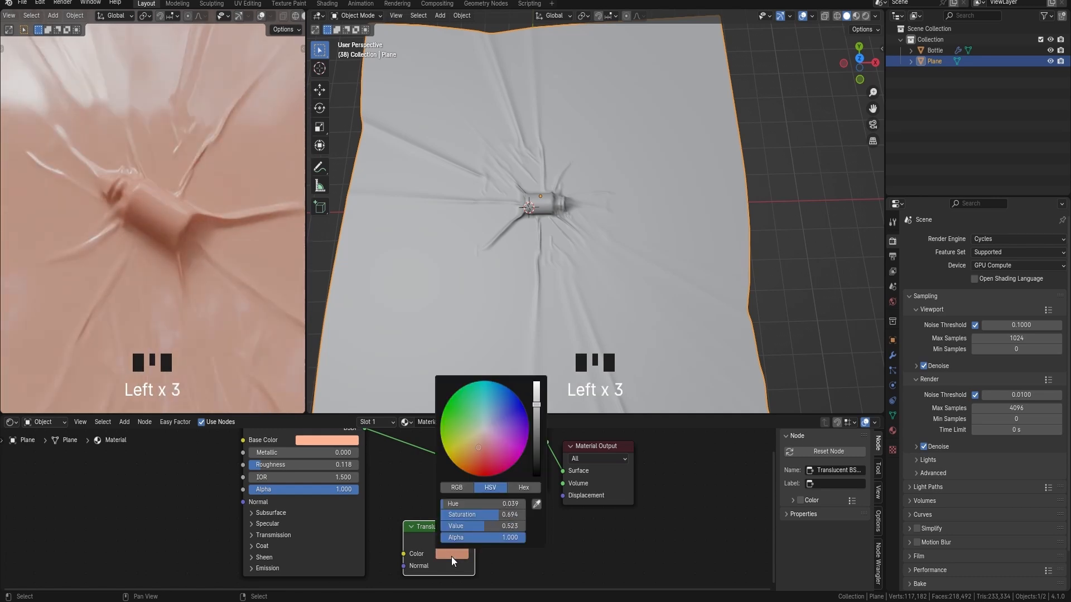
{"action": "scroll", "coordinate": [451, 556], "scroll_direction": "down", "scroll_amount": 2}
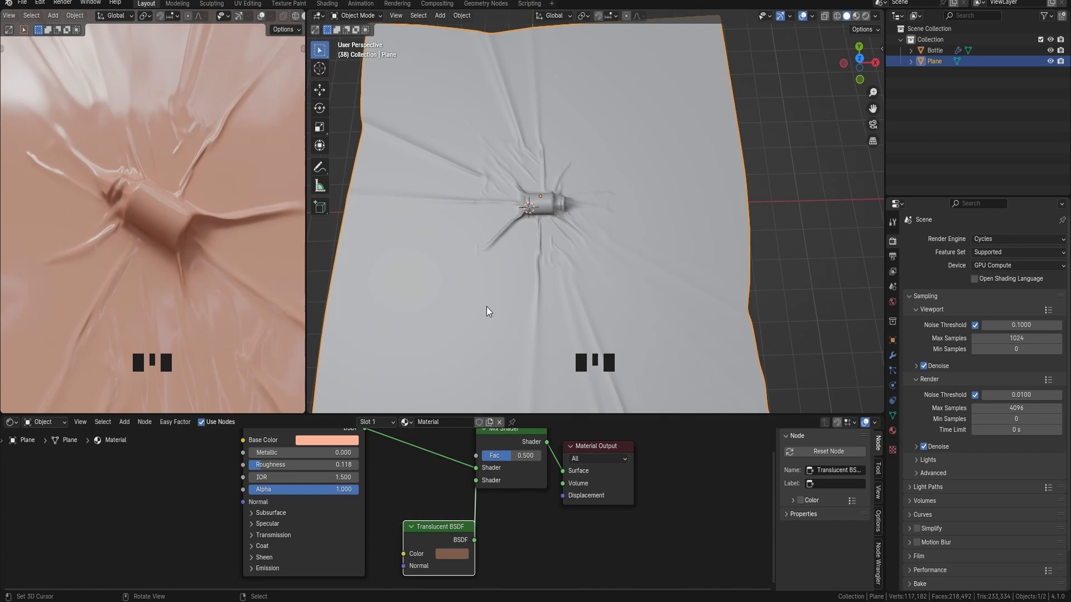
Step: Add an area light at the bottle, raise it above the cloth and stretch it to nearly four times its length along X
{"action": "scroll", "coordinate": [186, 234], "scroll_direction": "up", "scroll_amount": 1}
{"action": "middle_click_drag", "start_coordinate": [562, 246], "coordinate": [549, 280], "text": "shift"}
{"action": "key", "text": "shift+a"}
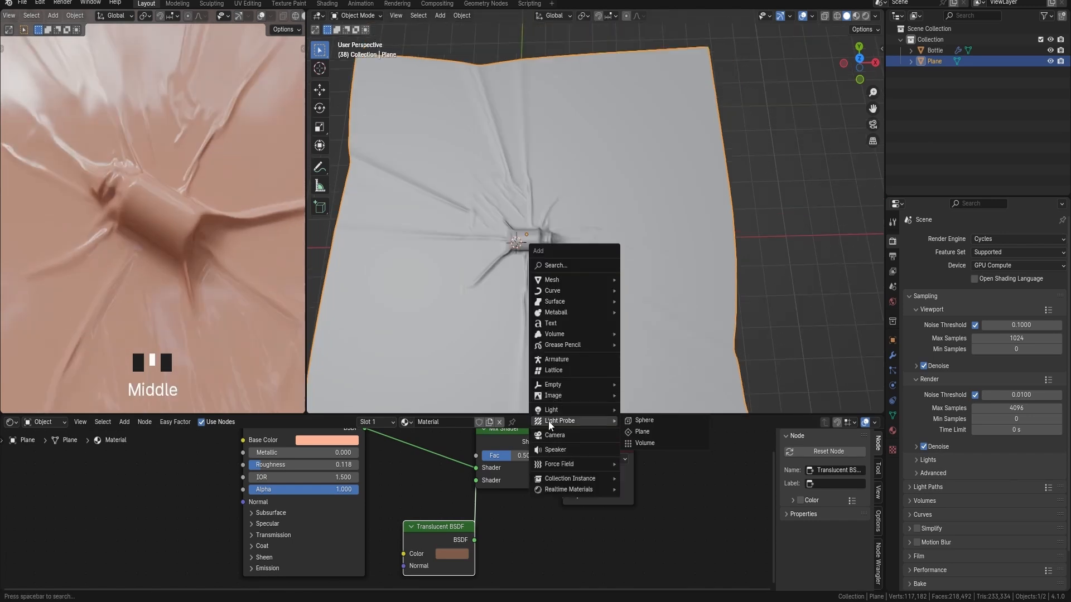
{"action": "mouse_move", "coordinate": [549, 410]}
{"action": "left_click", "coordinate": [650, 444]}
{"action": "middle_click_drag", "start_coordinate": [631, 313], "coordinate": [621, 260]}
{"action": "key", "text": "g"}
{"action": "key", "text": "z"}
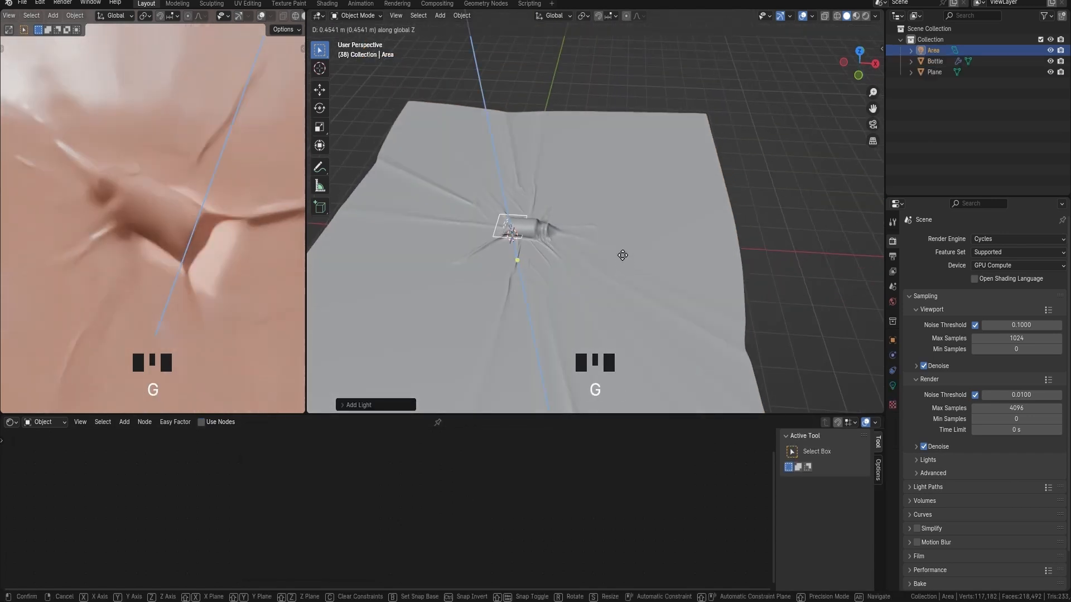
{"action": "left_click", "coordinate": [618, 246]}
{"action": "key", "text": "s"}
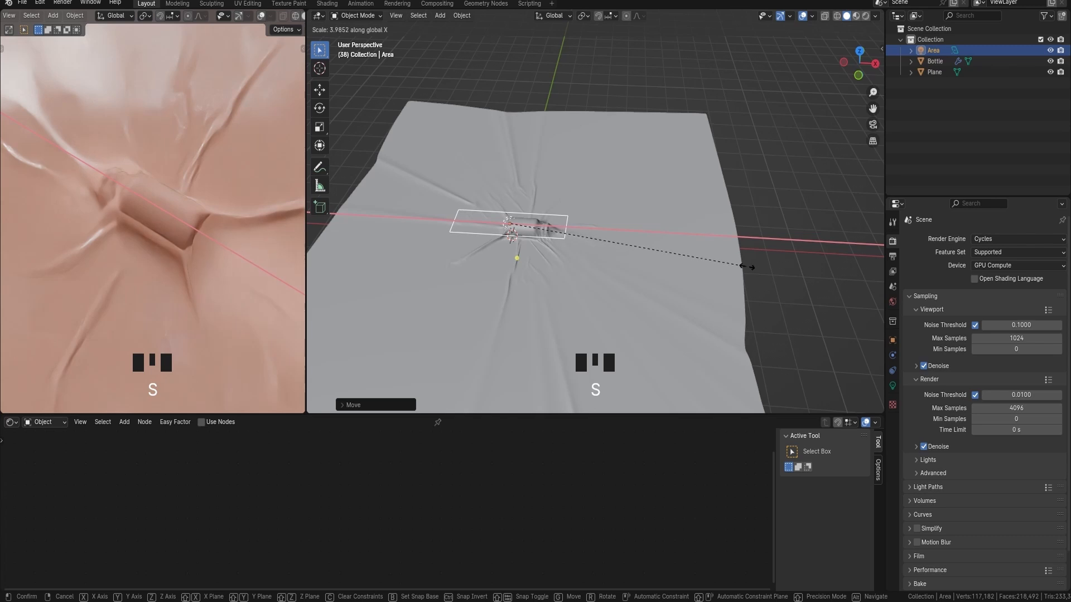
{"action": "left_click", "coordinate": [727, 269]}
Step: Tilt the area light freely and move it up and back, behind the bottle
{"action": "middle_click_drag", "start_coordinate": [667, 211], "coordinate": [634, 99]}
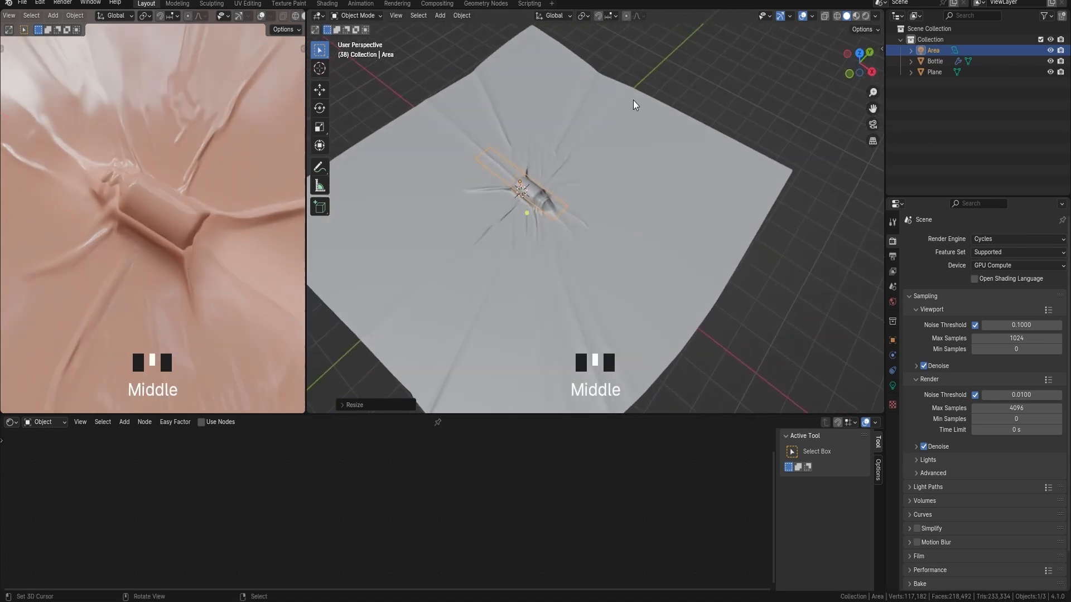
{"action": "key", "text": "r"}
{"action": "key", "text": "r"}
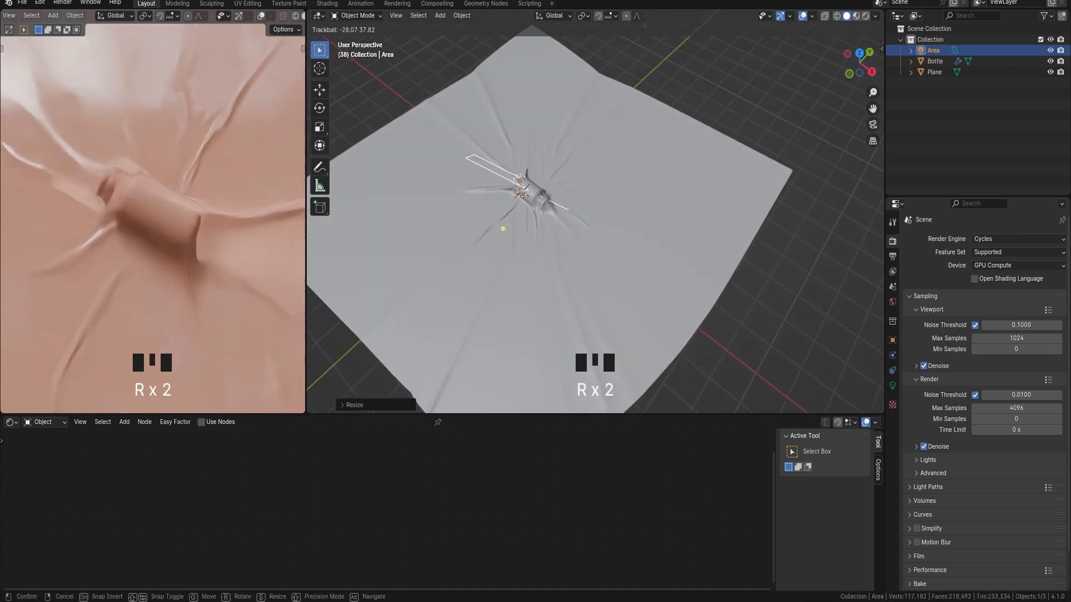
{"action": "left_click", "coordinate": [559, 199]}
{"action": "key", "text": "g"}
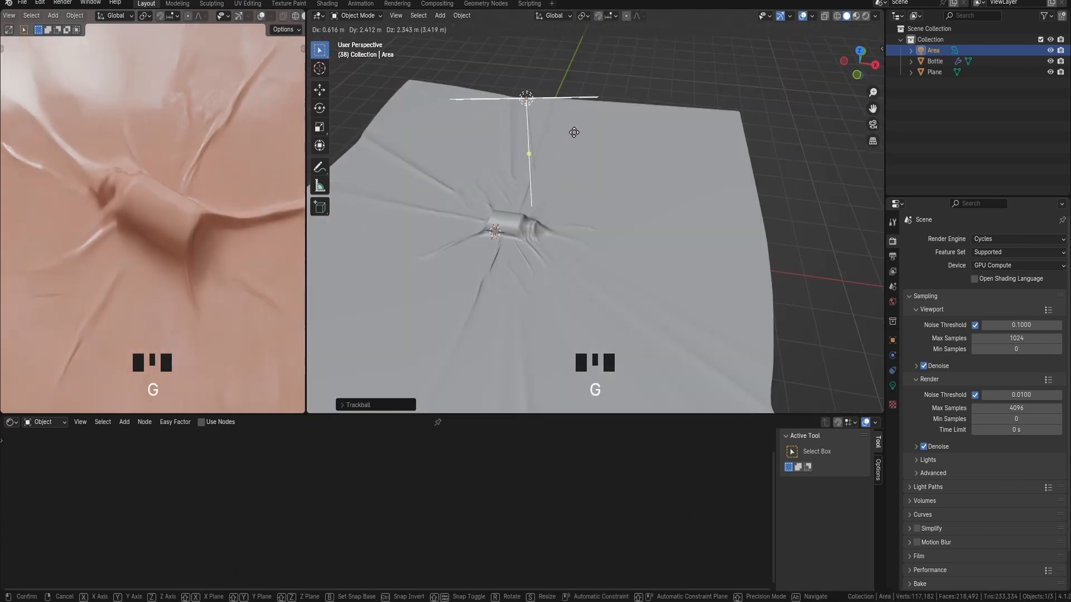
{"action": "left_click", "coordinate": [572, 146]}
{"action": "middle_click_drag", "start_coordinate": [659, 177], "coordinate": [587, 271]}
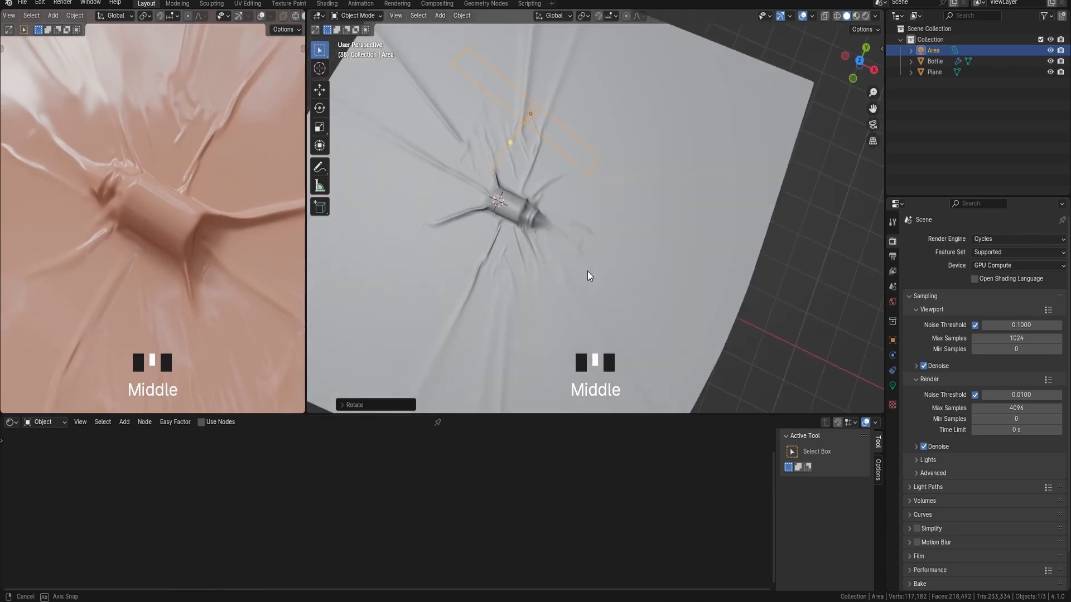
{"action": "scroll", "coordinate": [587, 271], "scroll_direction": "down", "scroll_amount": 1}
Step: Set the area light's power to 460 W
{"action": "left_click", "coordinate": [892, 385]}
{"action": "left_click", "coordinate": [1013, 310]}
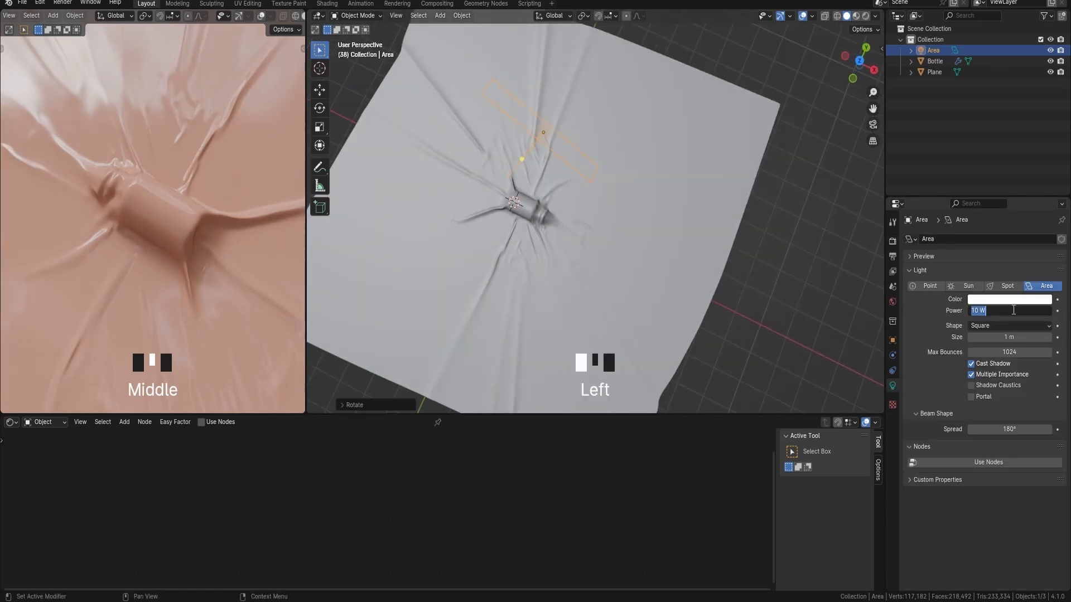
{"action": "key", "text": "Return"}
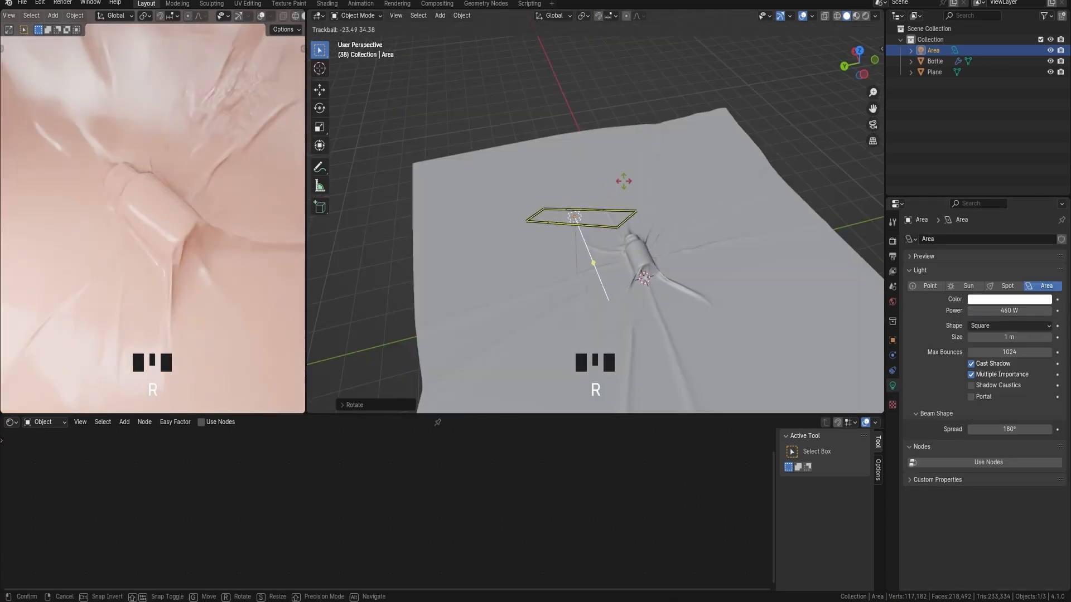
Step: Rotate the area light towards the bottle and move it to the opposite side above the cloth
{"action": "key", "text": "r"}
{"action": "key", "text": "r"}
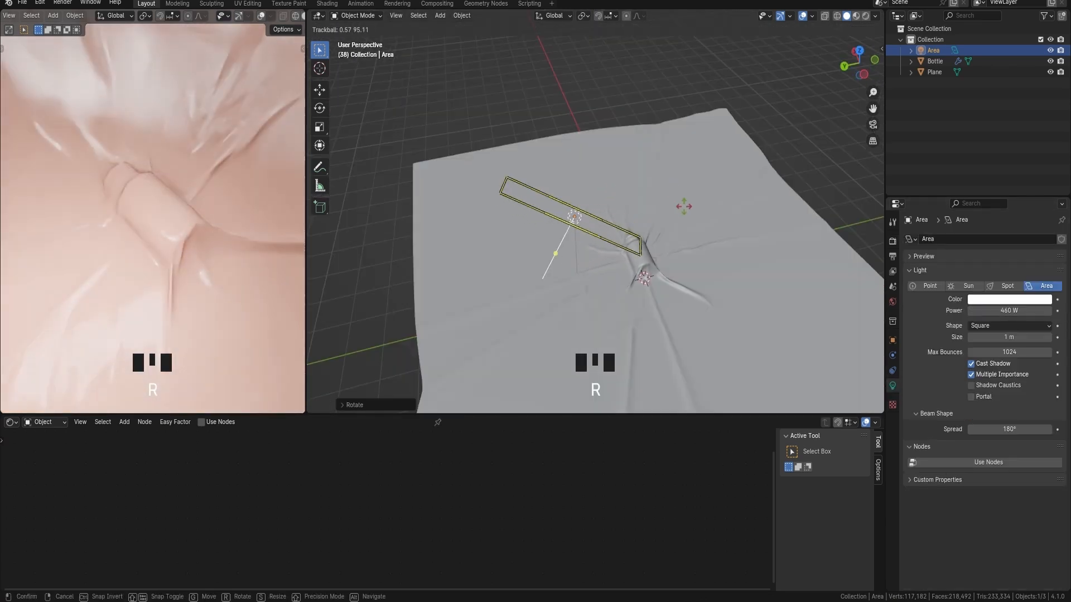
{"action": "left_click", "coordinate": [723, 284]}
{"action": "key", "text": "r"}
{"action": "left_click", "coordinate": [679, 278]}
{"action": "key", "text": "g"}
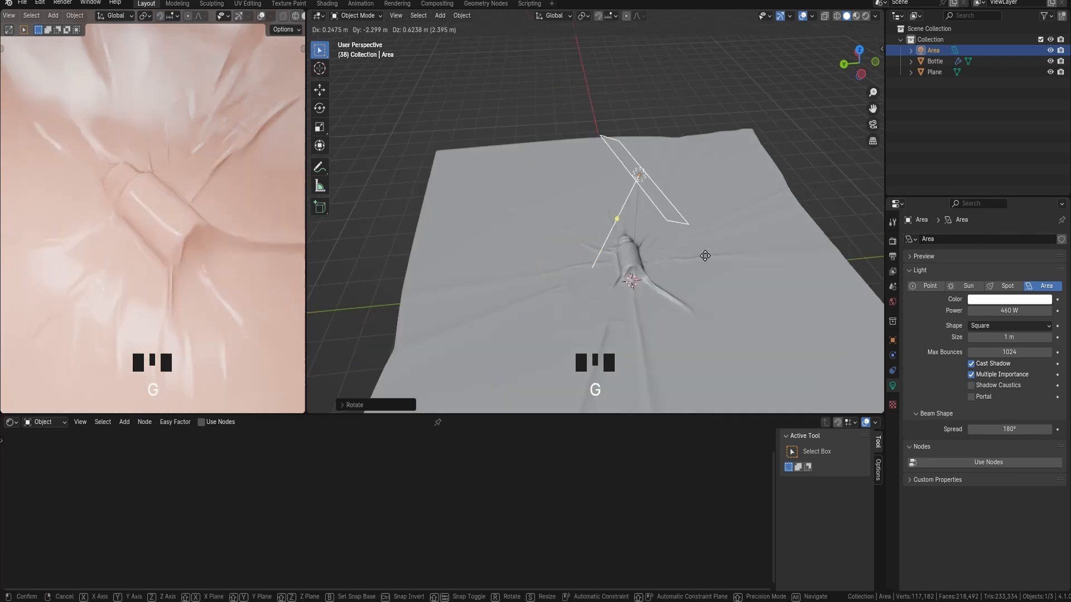
{"action": "left_click", "coordinate": [741, 268]}
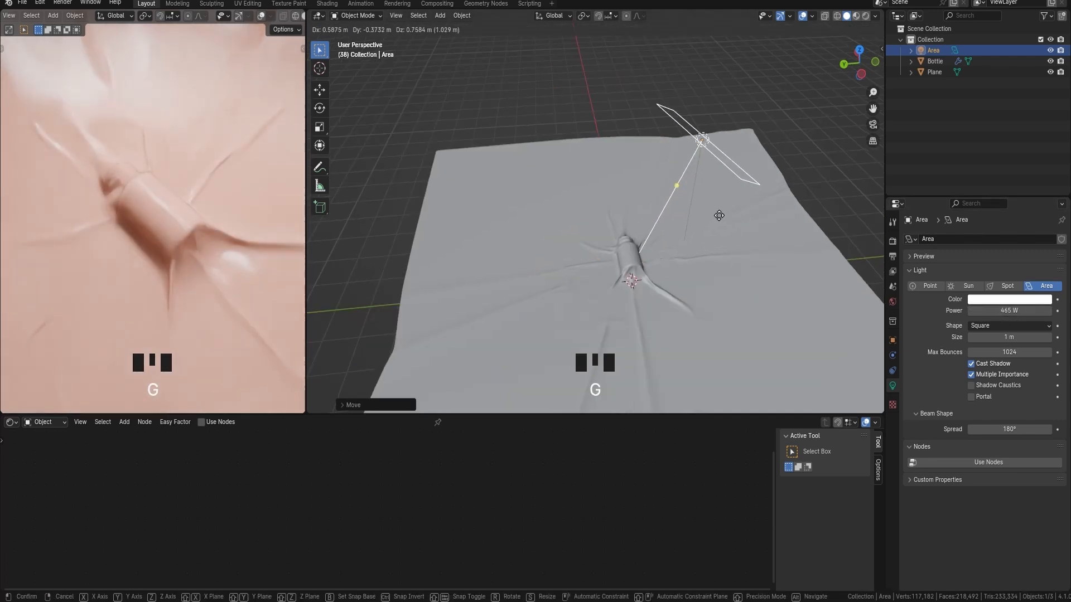
Step: Shift the cloth's Principled BSDF base color to a warmer orange and give the Translucent BSDF a copy darkened to brown
{"action": "left_click", "coordinate": [334, 441]}
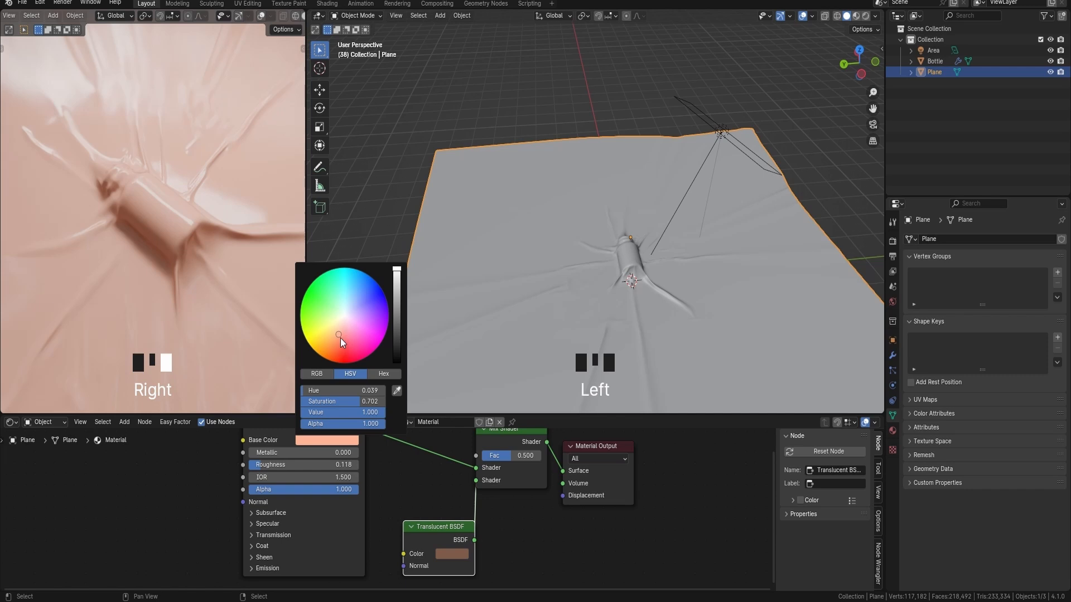
{"action": "left_click_drag", "start_coordinate": [340, 338], "coordinate": [338, 341]}
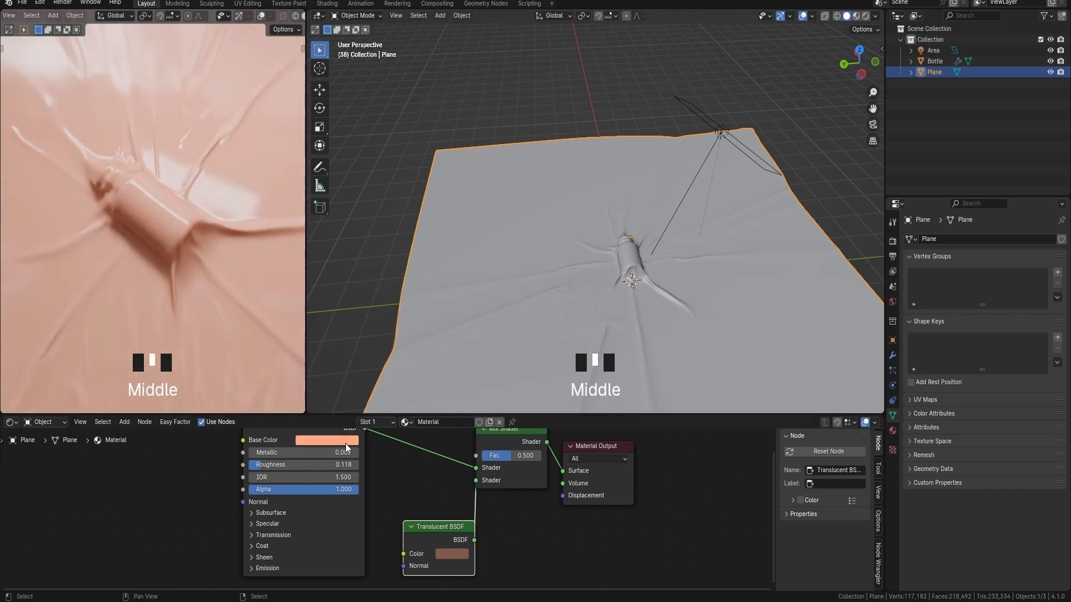
{"action": "left_click_drag", "start_coordinate": [344, 442], "coordinate": [453, 554]}
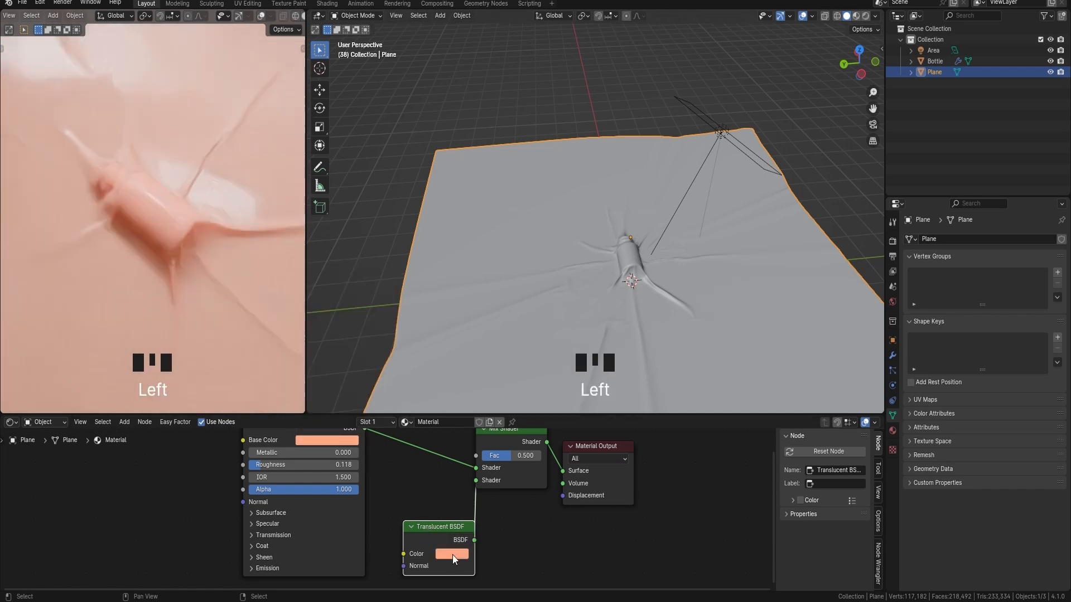
{"action": "left_click", "coordinate": [453, 554]}
{"action": "scroll", "coordinate": [453, 554], "scroll_direction": "down", "scroll_amount": 16}
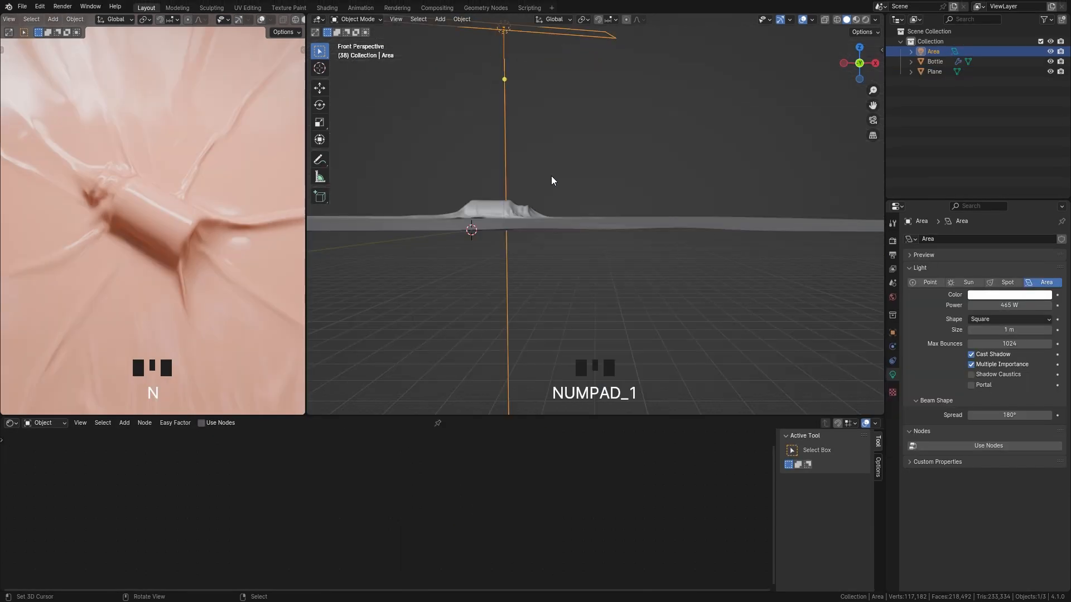
Step: Rotate the area light in the front orthographic view and reposition it above the bottle
{"action": "key", "text": "KP_5"}
{"action": "key", "text": "r"}
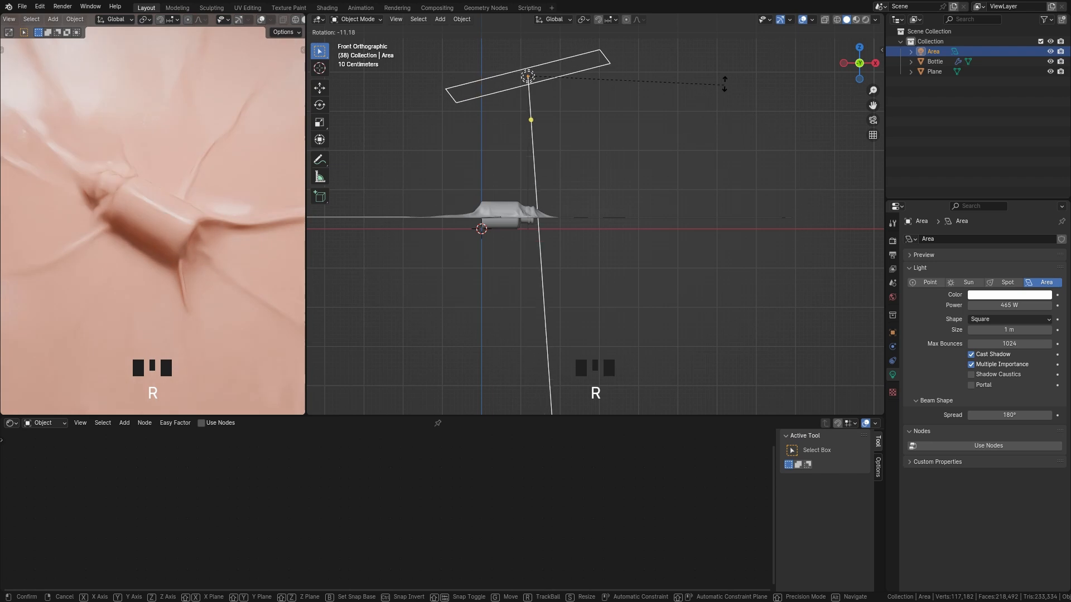
{"action": "left_click", "coordinate": [724, 79]}
{"action": "key", "text": "r"}
{"action": "key", "text": "r"}
{"action": "left_click", "coordinate": [724, 72]}
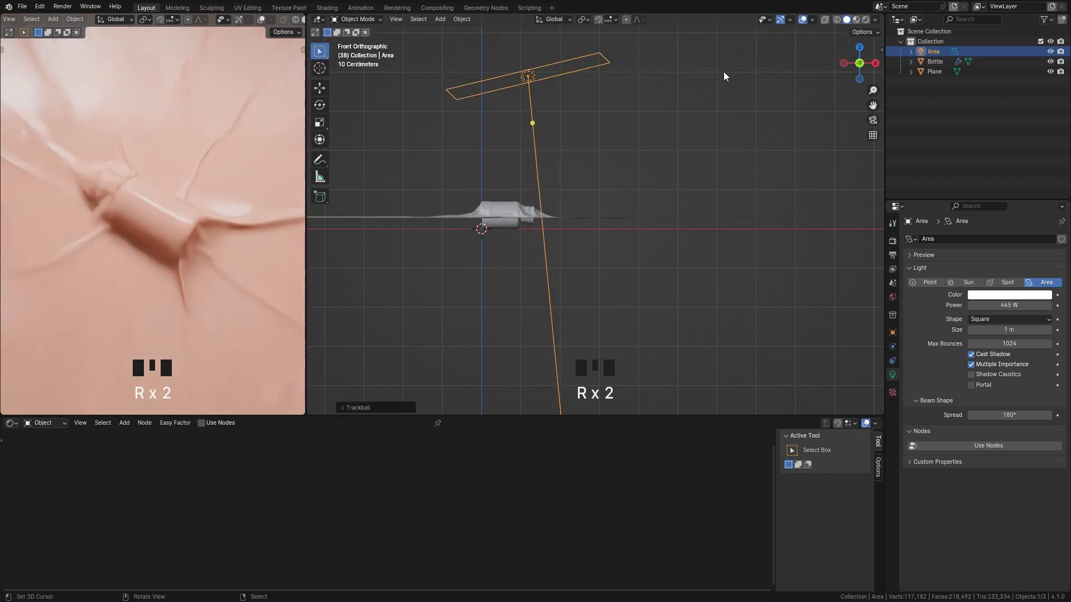
{"action": "key", "text": "g"}
Step: Switch the rendered viewport to the Image Editor to display the reference image 1.jpg
{"action": "right_click", "coordinate": [253, 199]}
{"action": "left_click", "coordinate": [13, 20]}
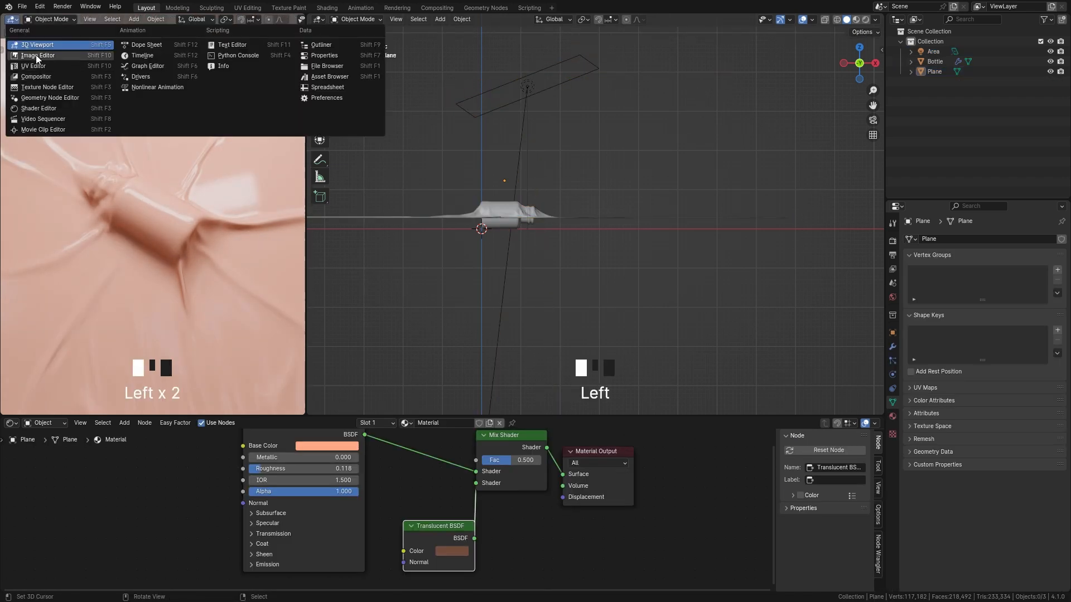
{"action": "left_click", "coordinate": [36, 55]}
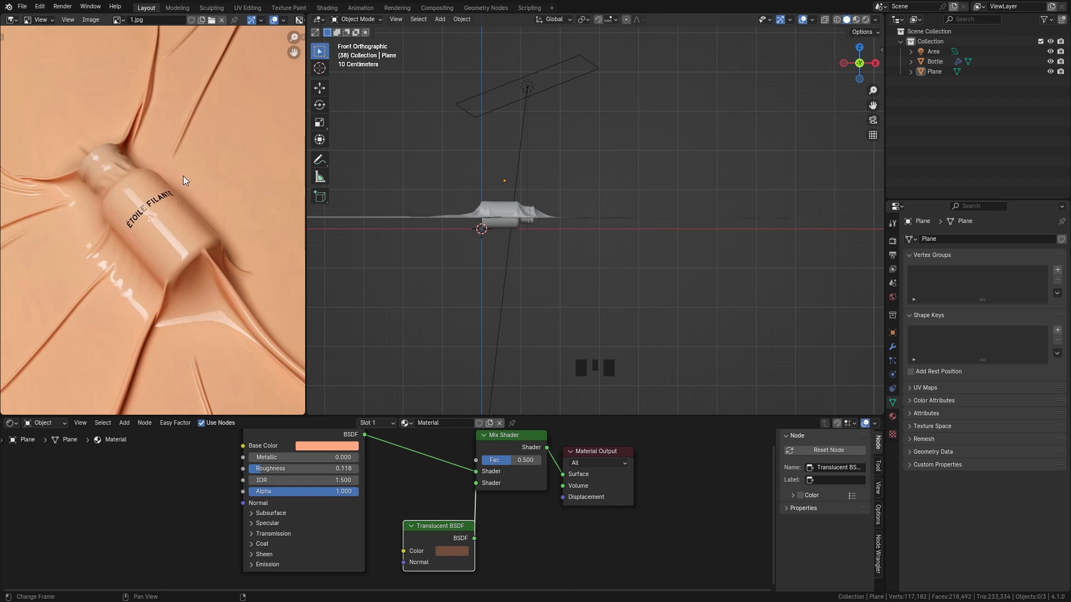
Step: Isolate the bottle in local view and add a text object at its base
{"action": "middle_click_drag", "start_coordinate": [424, 234], "coordinate": [506, 229]}
{"action": "right_click", "coordinate": [587, 143]}
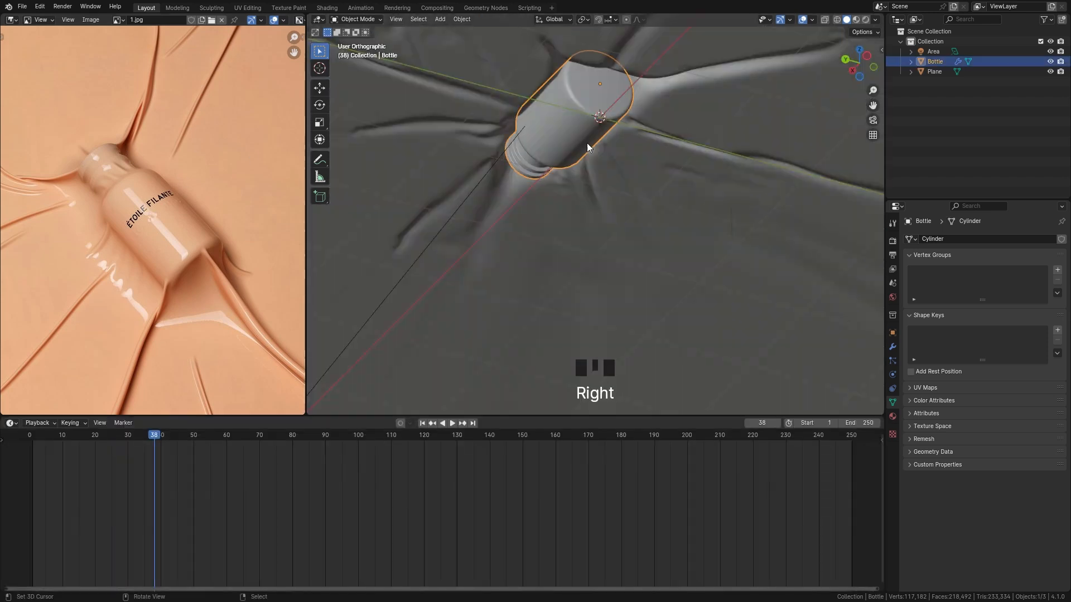
{"action": "key", "text": "KP_7"}
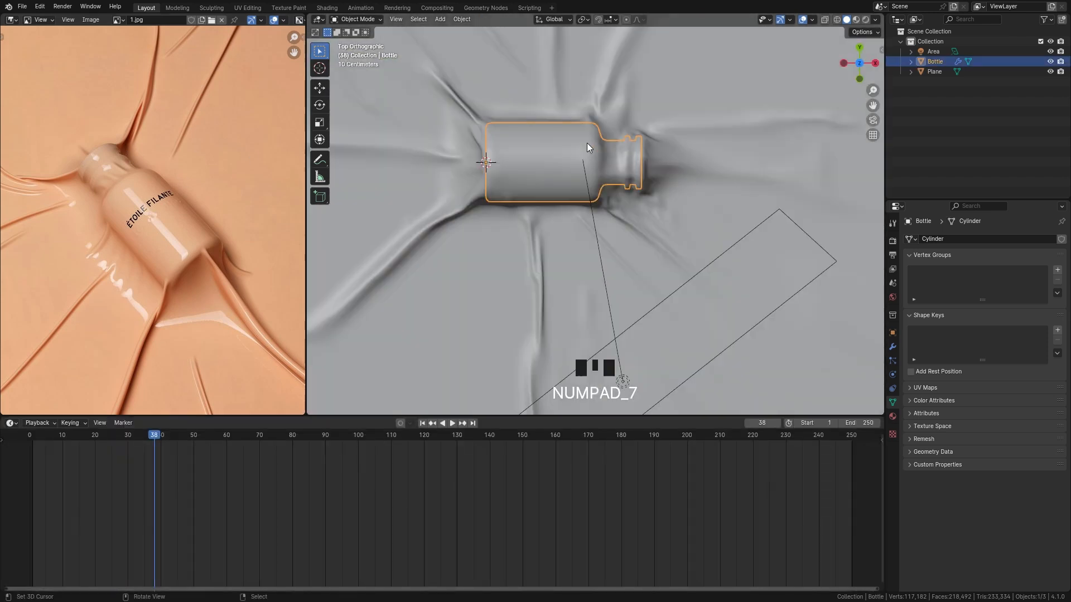
{"action": "middle_click_drag", "start_coordinate": [587, 143], "coordinate": [612, 153], "text": "shift"}
{"action": "key", "text": "KP_Divide"}
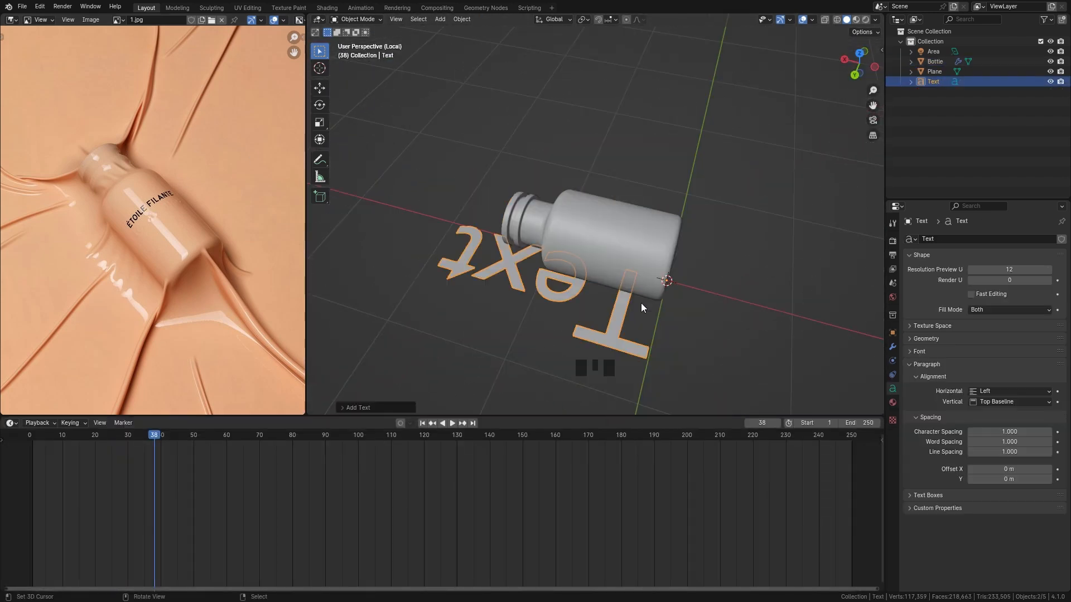
Step: Replace the default wording of the text object with "ETOIL FILANTE"
{"action": "middle_click_drag", "start_coordinate": [682, 303], "coordinate": [702, 300]}
{"action": "key", "text": "KP_7"}
{"action": "key", "text": "Tab"}
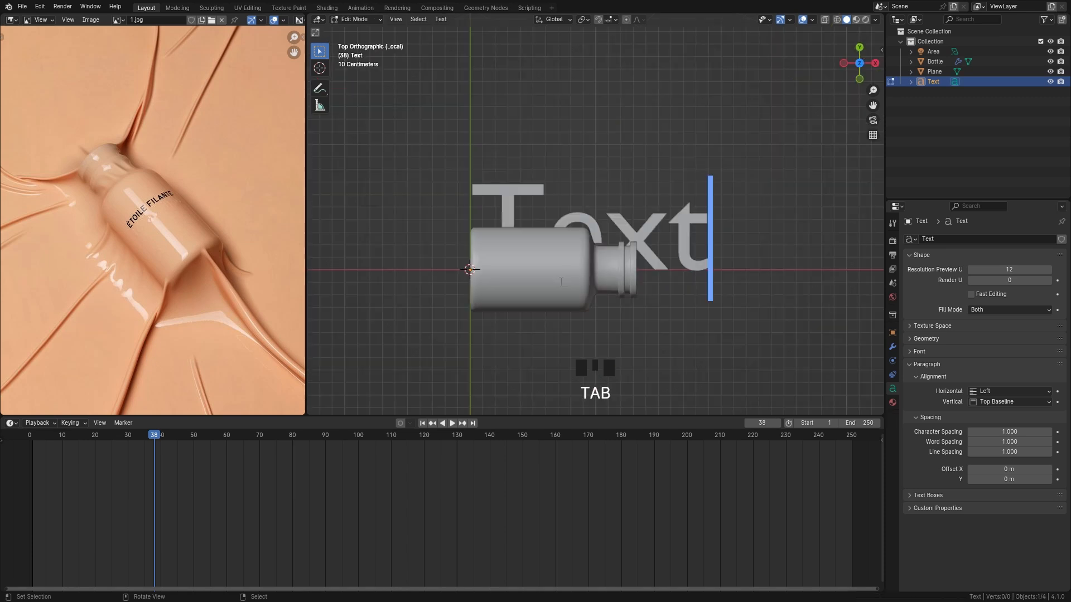
{"action": "key", "text": "BackSpace"}
{"action": "key", "text": "BackSpace"}
{"action": "key", "text": "BackSpace"}
{"action": "key", "text": "BackSpace"}
{"action": "key", "text": "BackSpace"}
{"action": "key", "text": "BackSpace"}
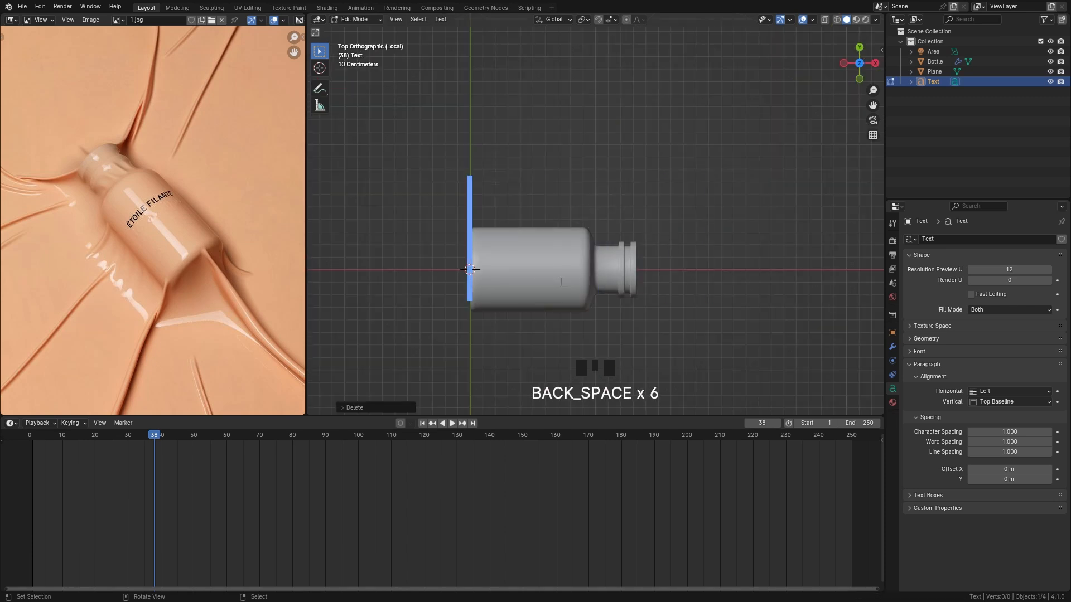
{"action": "type", "text": "ETOIL FI"}
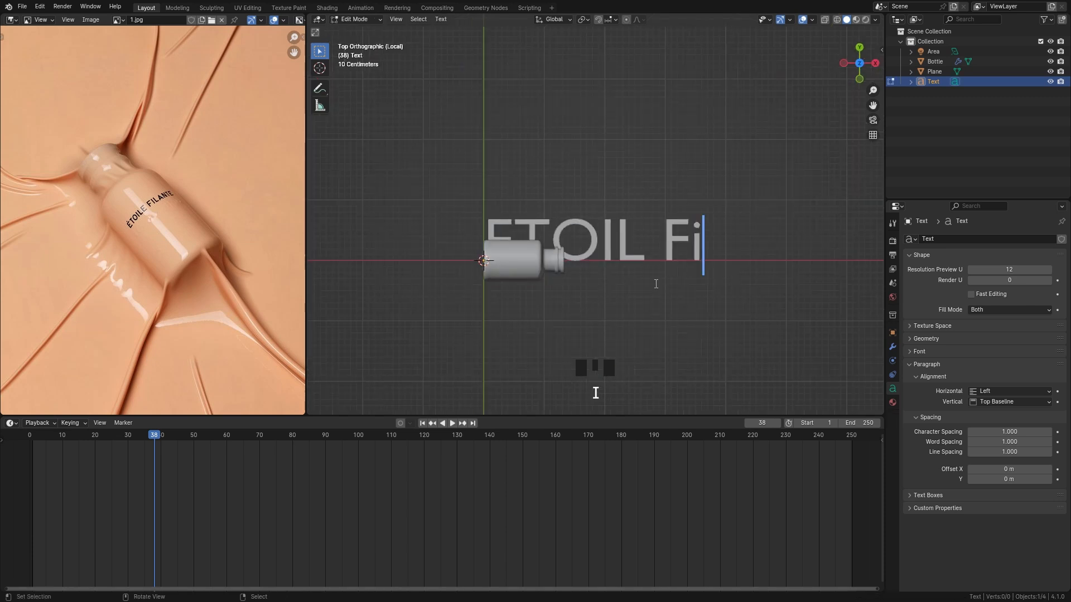
{"action": "type", "text": "LANTE"}
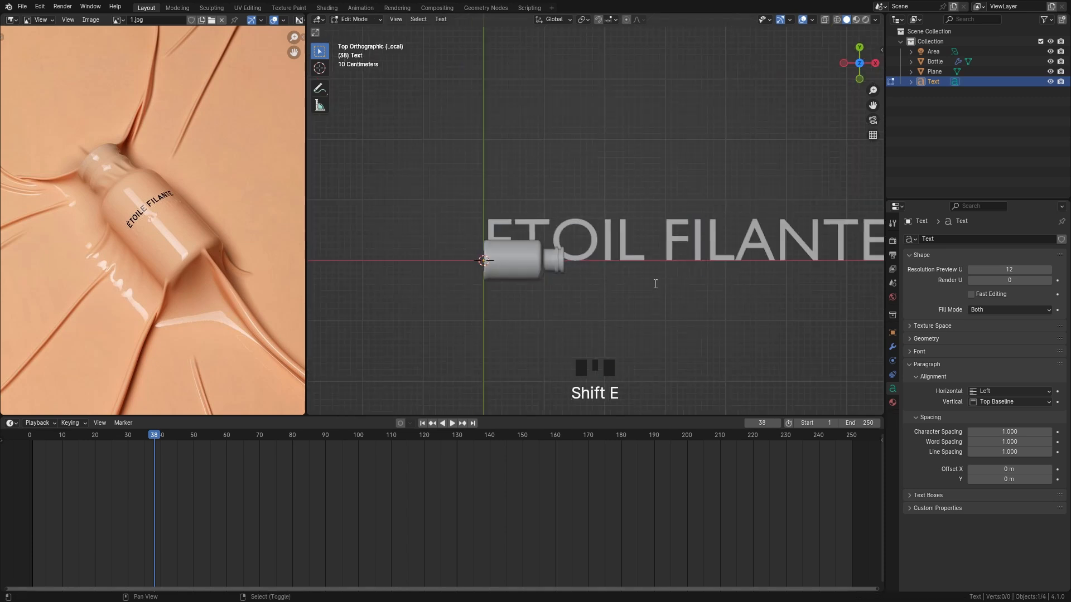
{"action": "scroll", "coordinate": [658, 279], "scroll_direction": "down", "scroll_amount": 2}
{"action": "scroll", "coordinate": [659, 261], "scroll_direction": "up", "scroll_amount": 2}
{"action": "key", "text": "Tab"}
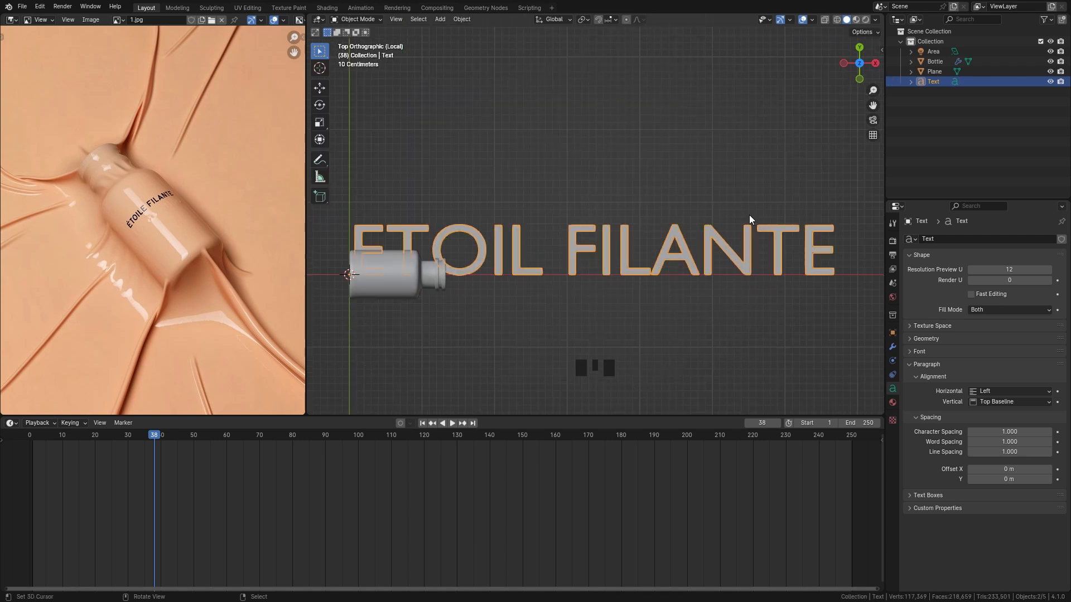
Step: Rotate the text by 90° to run across the bottle and scale it down to roughly the bottle's width
{"action": "type", "text": "r90"}
{"action": "key", "text": "Return"}
{"action": "scroll", "coordinate": [748, 216], "scroll_direction": "down", "scroll_amount": 3}
{"action": "middle_click_drag", "start_coordinate": [463, 263], "coordinate": [829, 272]}
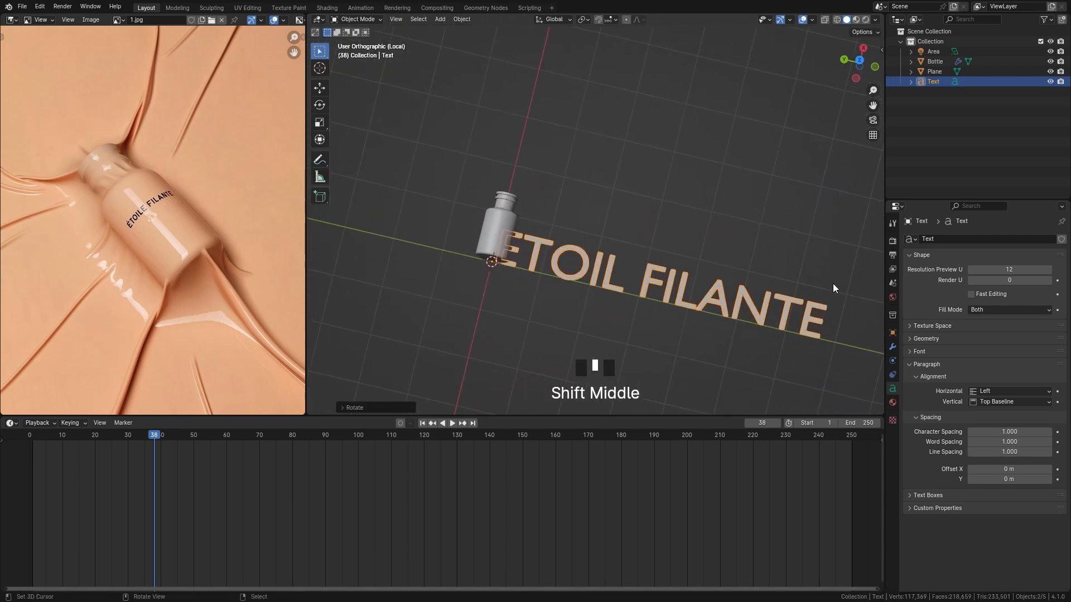
{"action": "key", "text": "s"}
{"action": "left_click", "coordinate": [538, 269]}
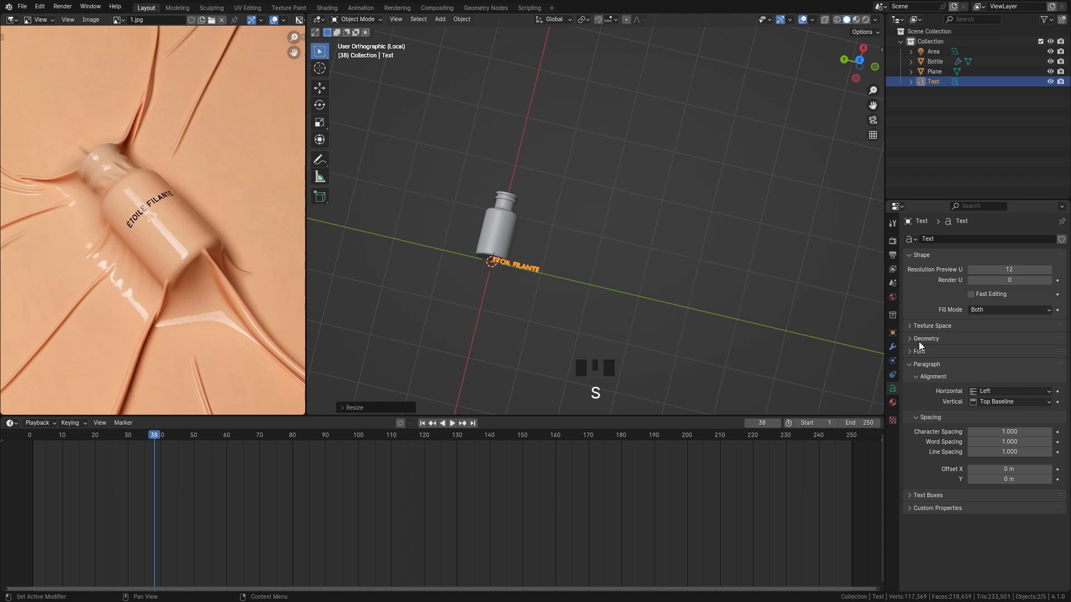
Step: Set the text's horizontal alignment to Center and position it across the bottle's body, raised slightly along Z
{"action": "left_click", "coordinate": [990, 385]}
{"action": "left_click", "coordinate": [998, 406]}
{"action": "scroll", "coordinate": [568, 279], "scroll_direction": "up", "scroll_amount": 3}
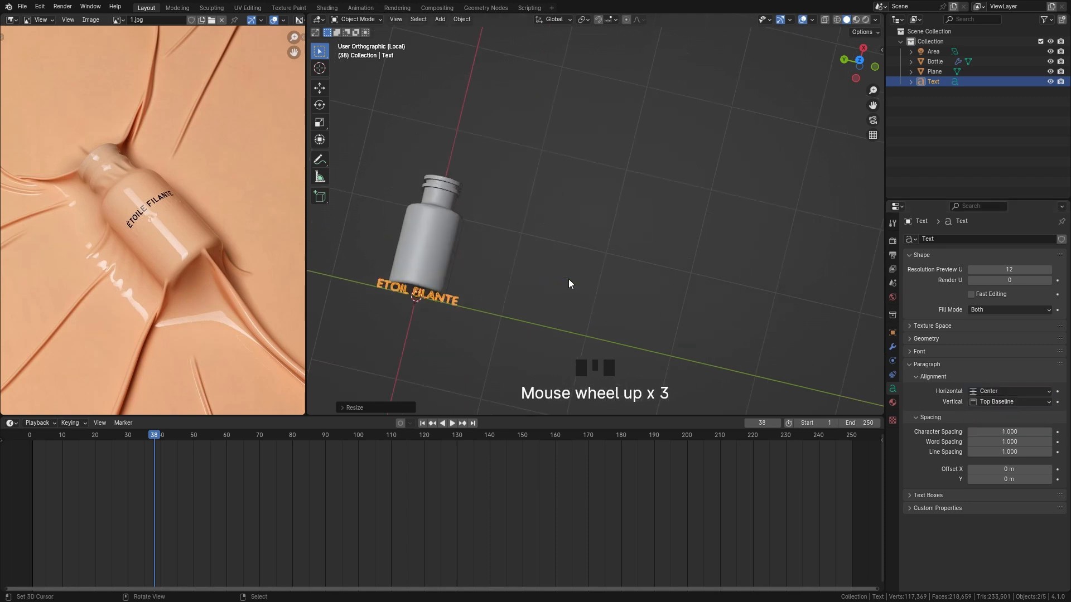
{"action": "middle_click_drag", "start_coordinate": [569, 284], "coordinate": [647, 245], "text": "shift"}
{"action": "key", "text": "g"}
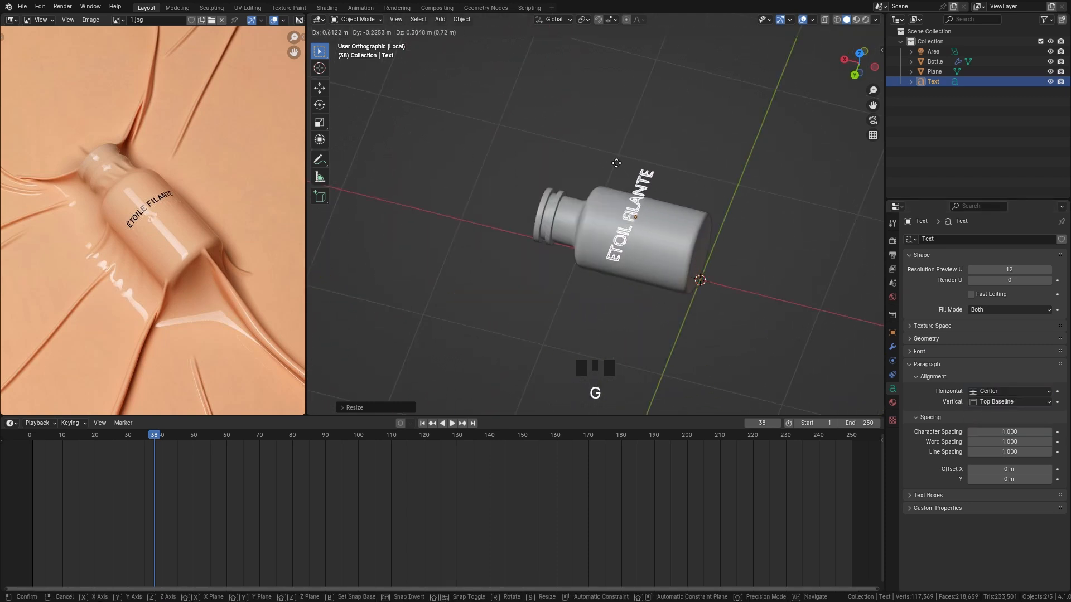
{"action": "middle_click_drag", "start_coordinate": [616, 162], "coordinate": [667, 119]}
{"action": "left_click", "coordinate": [531, 183]}
{"action": "key", "text": "g"}
{"action": "key", "text": "z"}
{"action": "left_click", "coordinate": [529, 151]}
{"action": "left_click", "coordinate": [668, 108]}
Step: Apply the text object's scale
{"action": "key", "text": "ctrl+a"}
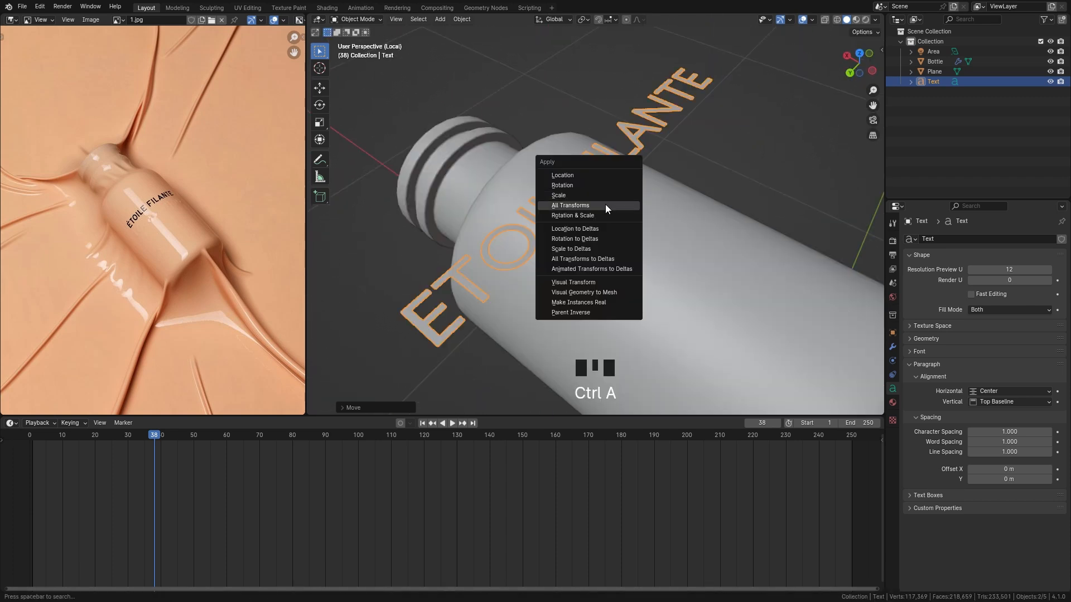
{"action": "left_click", "coordinate": [592, 196]}
{"action": "scroll", "coordinate": [645, 237], "scroll_direction": "down", "scroll_amount": 1}
{"action": "middle_click_drag", "start_coordinate": [645, 236], "coordinate": [601, 134]}
{"action": "key", "text": "a"}
{"action": "key", "text": "a"}
{"action": "key", "text": "a"}
Step: Add a Shrinkwrap modifier to the text with the bottle as its target
{"action": "right_click", "coordinate": [605, 112]}
{"action": "middle_click_drag", "start_coordinate": [604, 113], "coordinate": [602, 162]}
{"action": "left_click", "coordinate": [995, 238]}
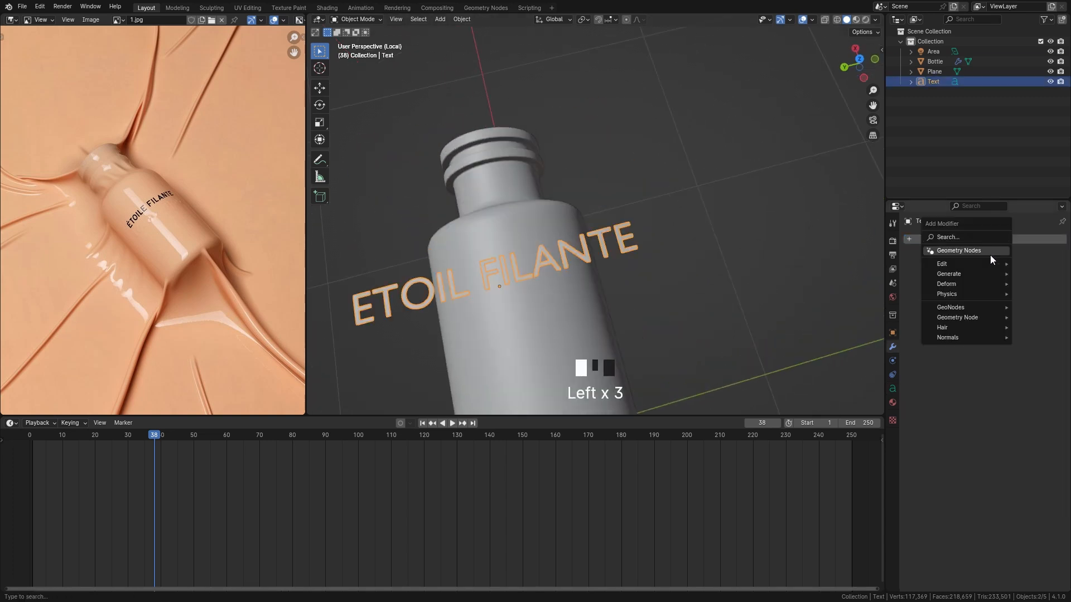
{"action": "mouse_move", "coordinate": [975, 284]}
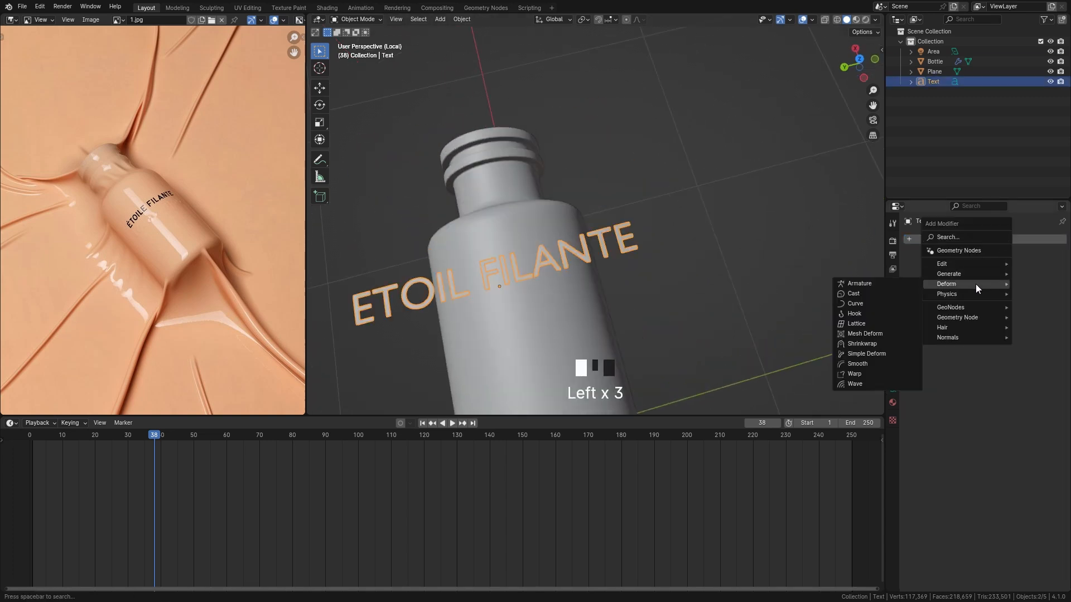
{"action": "left_click", "coordinate": [902, 345]}
{"action": "left_click", "coordinate": [1047, 294]}
{"action": "left_click", "coordinate": [529, 313]}
Step: Scale the wrapped text down so it fits within the visible front of the bottle's body
{"action": "middle_click_drag", "start_coordinate": [529, 313], "coordinate": [686, 257]}
{"action": "key", "text": "s"}
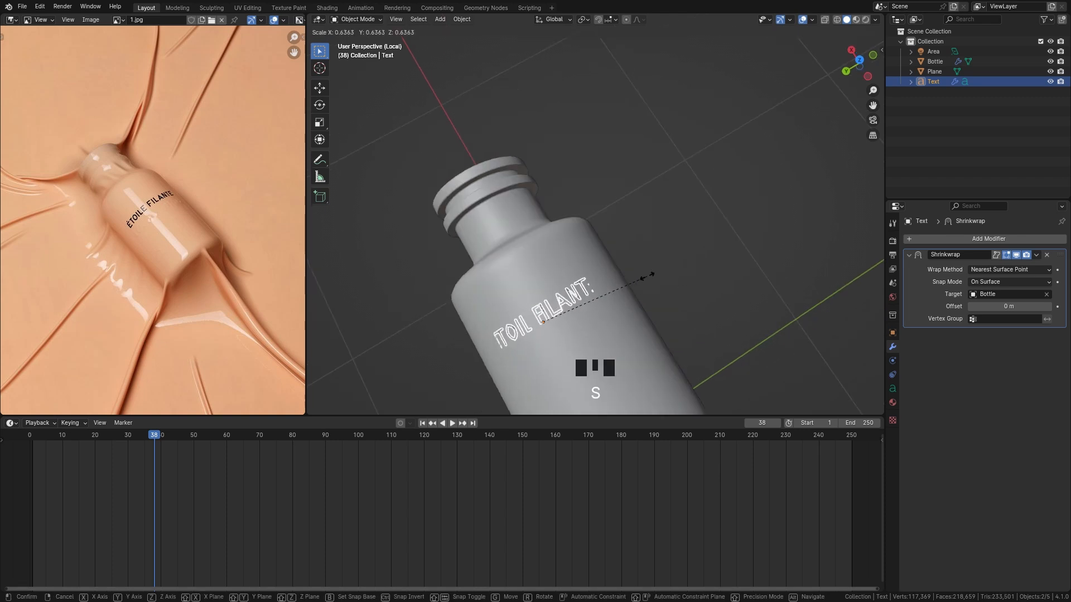
{"action": "left_click", "coordinate": [615, 286]}
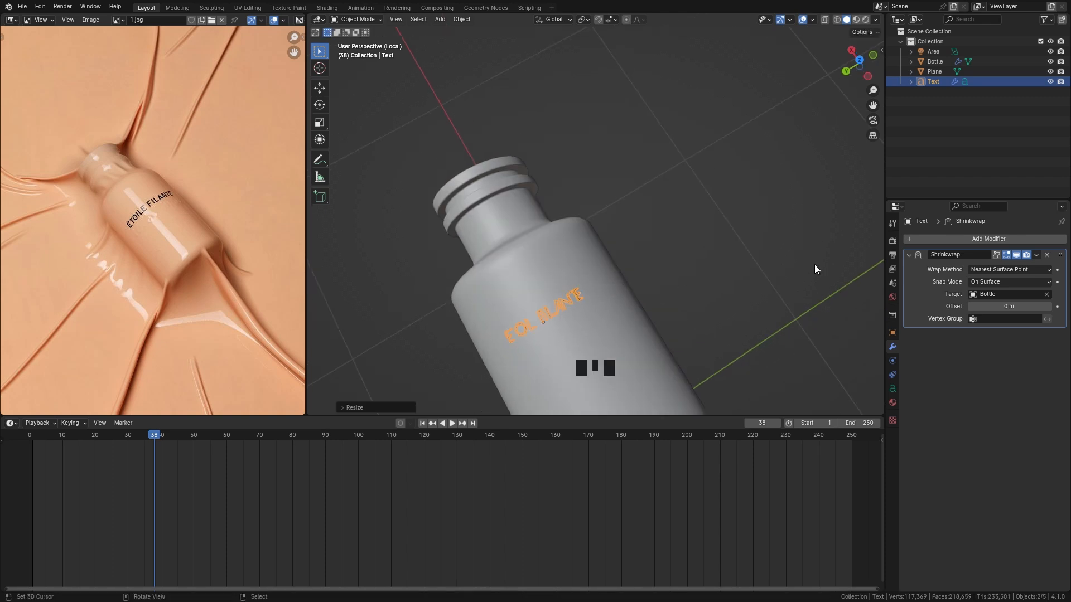
Step: Set the Shrinkwrap wrap method to Target Normal Project and its offset to 0.032 m, checking the text against the cloth in the full scene
{"action": "left_click_drag", "start_coordinate": [1009, 306], "coordinate": [1011, 306], "text": "shift"}
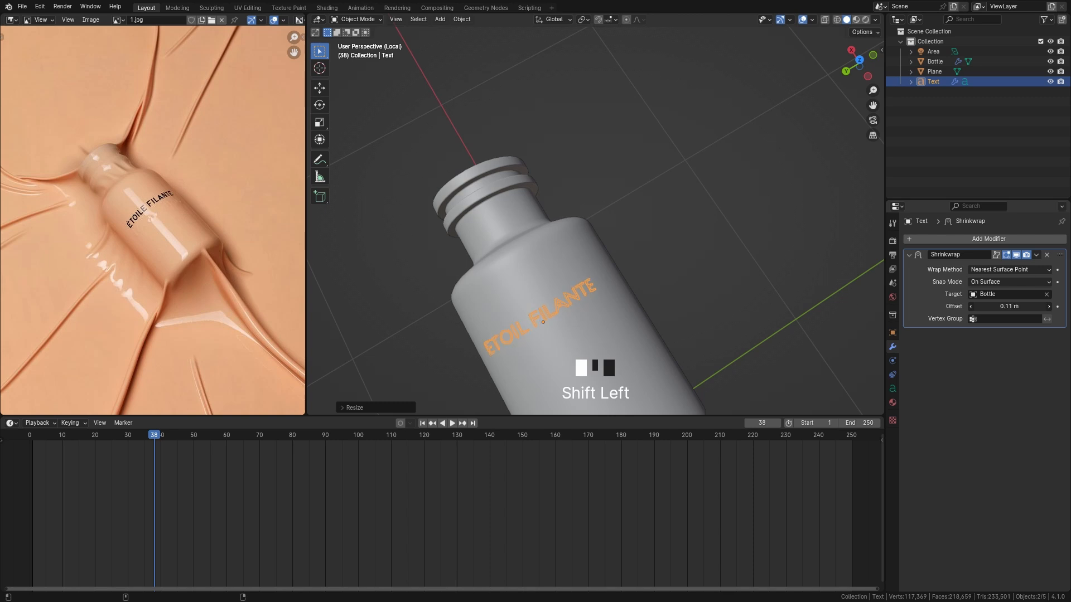
{"action": "left_click", "coordinate": [1009, 269]}
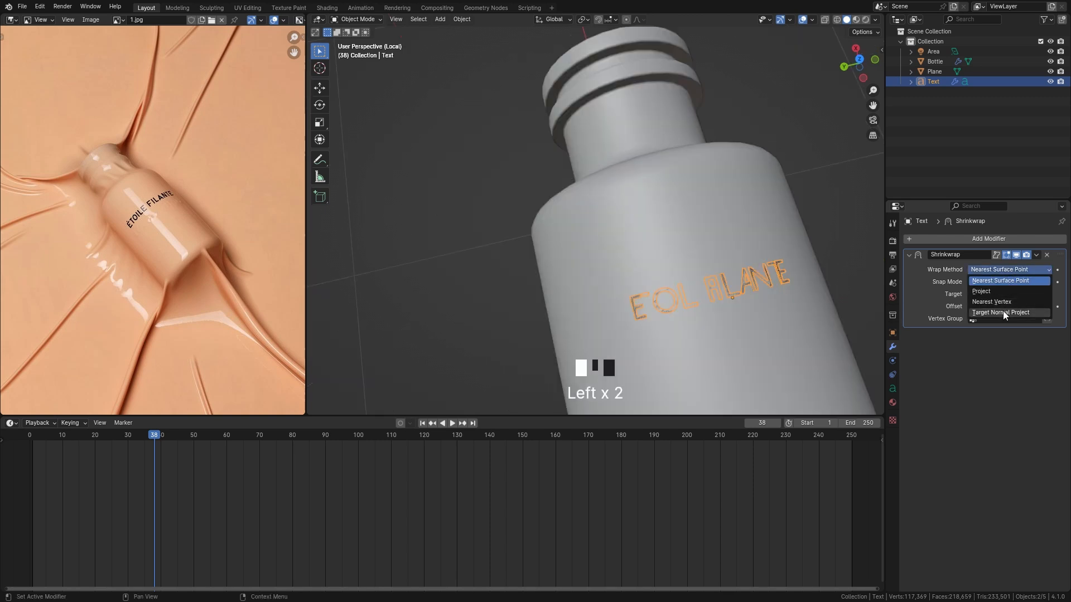
{"action": "left_click", "coordinate": [1005, 313]}
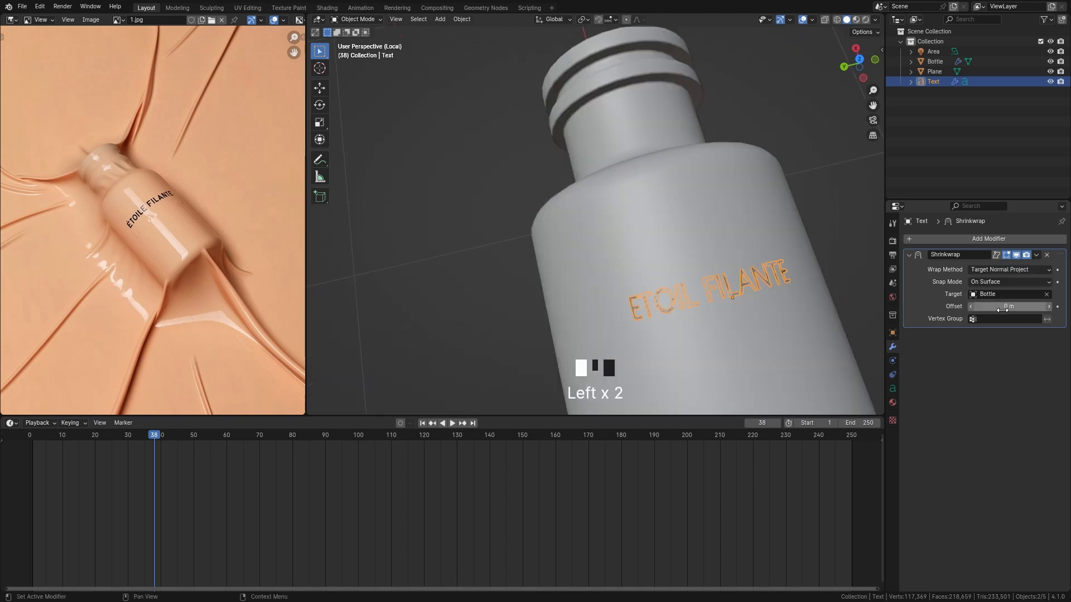
{"action": "left_click_drag", "start_coordinate": [997, 310], "coordinate": [998, 310], "text": "shift"}
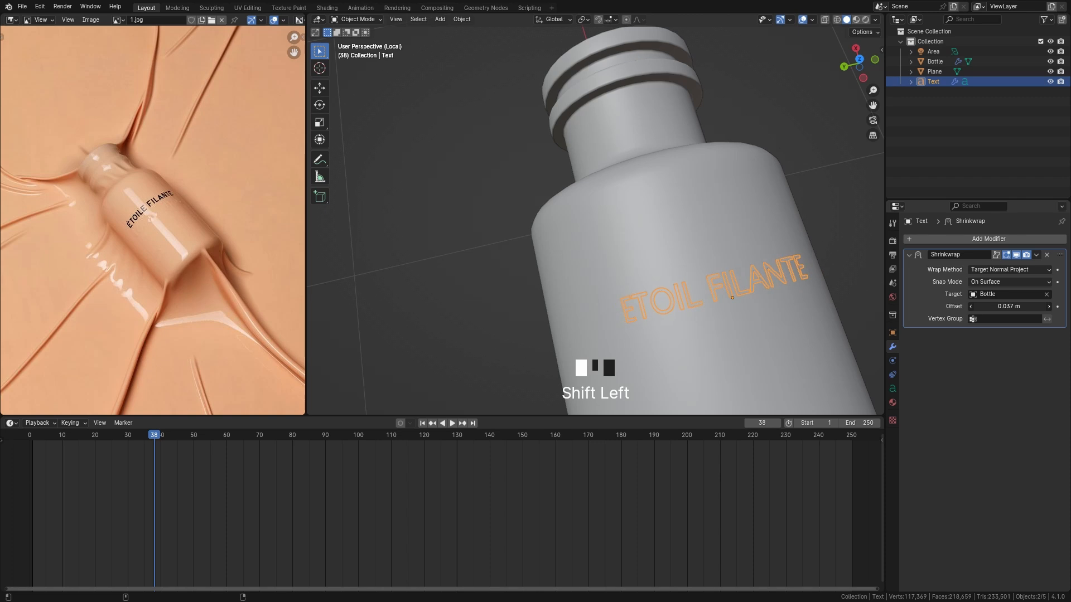
{"action": "key", "text": "KP_Divide"}
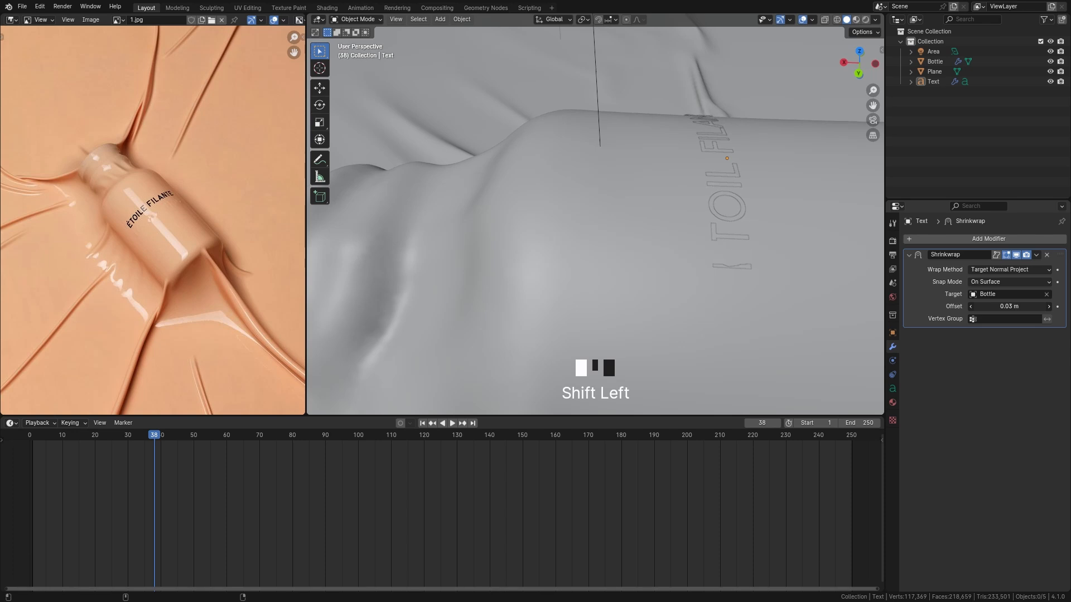
{"action": "middle_click_drag", "start_coordinate": [658, 223], "coordinate": [571, 196]}
{"action": "scroll", "coordinate": [595, 256], "scroll_direction": "down", "scroll_amount": 2}
{"action": "scroll", "coordinate": [582, 270], "scroll_direction": "up", "scroll_amount": 5}
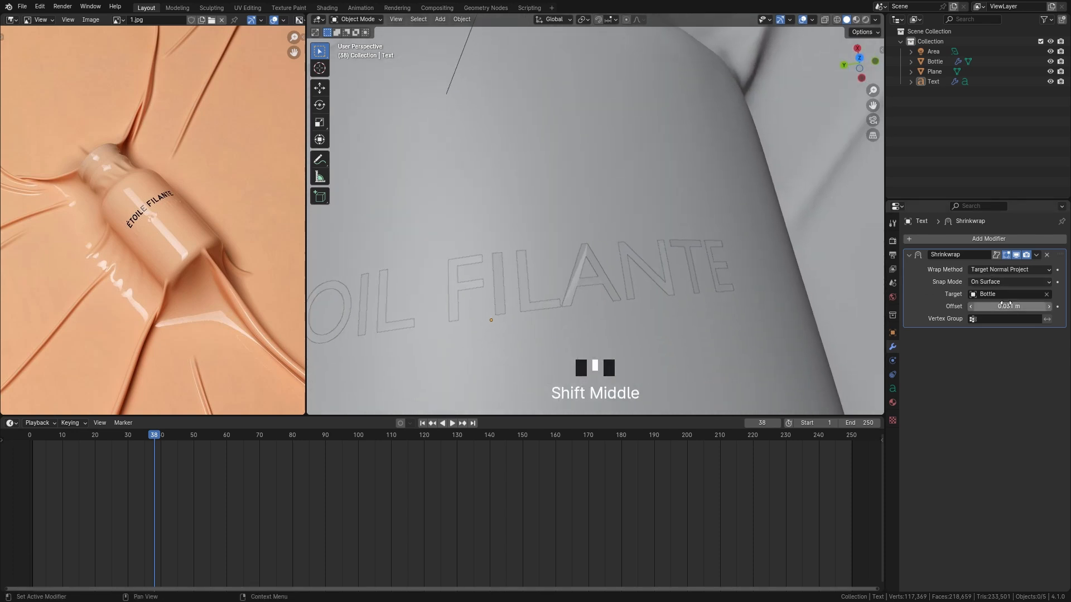
{"action": "left_click_drag", "start_coordinate": [1005, 307], "coordinate": [1005, 306], "text": "shift"}
Step: Set the text's character spacing to 1.080 and word spacing to 0.710
{"action": "left_click", "coordinate": [892, 389]}
{"action": "left_click_drag", "start_coordinate": [1009, 442], "coordinate": [1009, 432], "text": "shift"}
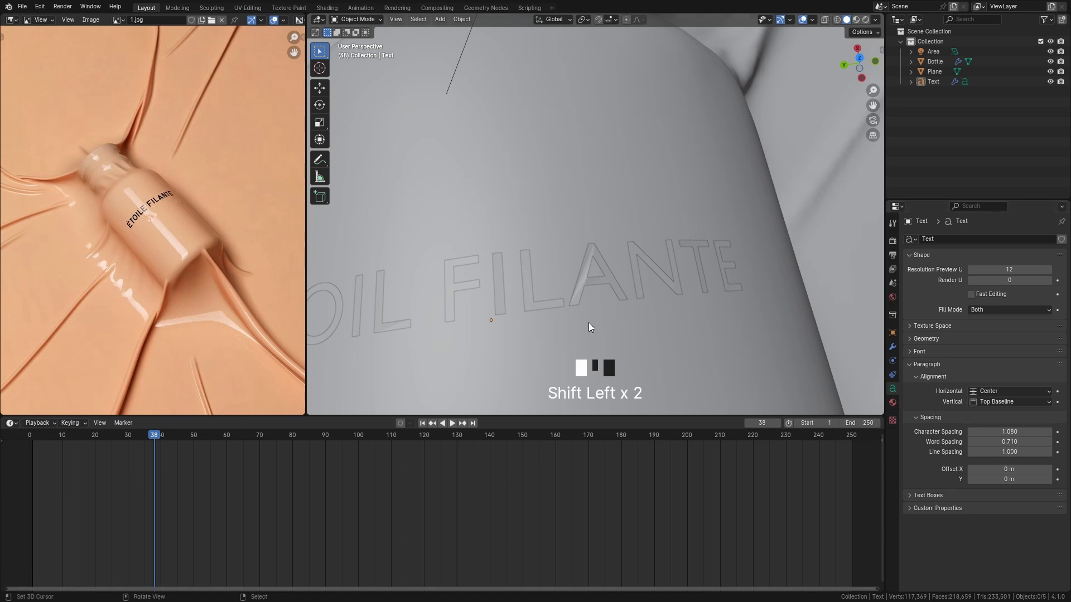
{"action": "scroll", "coordinate": [586, 307], "scroll_direction": "down", "scroll_amount": 5}
{"action": "middle_click_drag", "start_coordinate": [583, 295], "coordinate": [641, 296]}
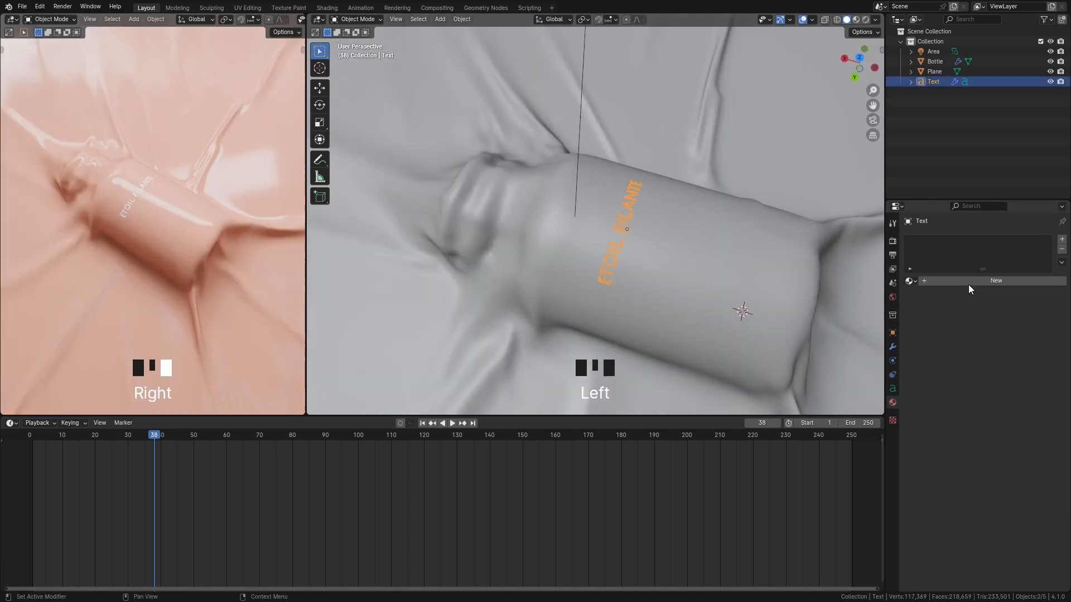
Step: Create a new material for the text and make its base color black
{"action": "left_click", "coordinate": [986, 310]}
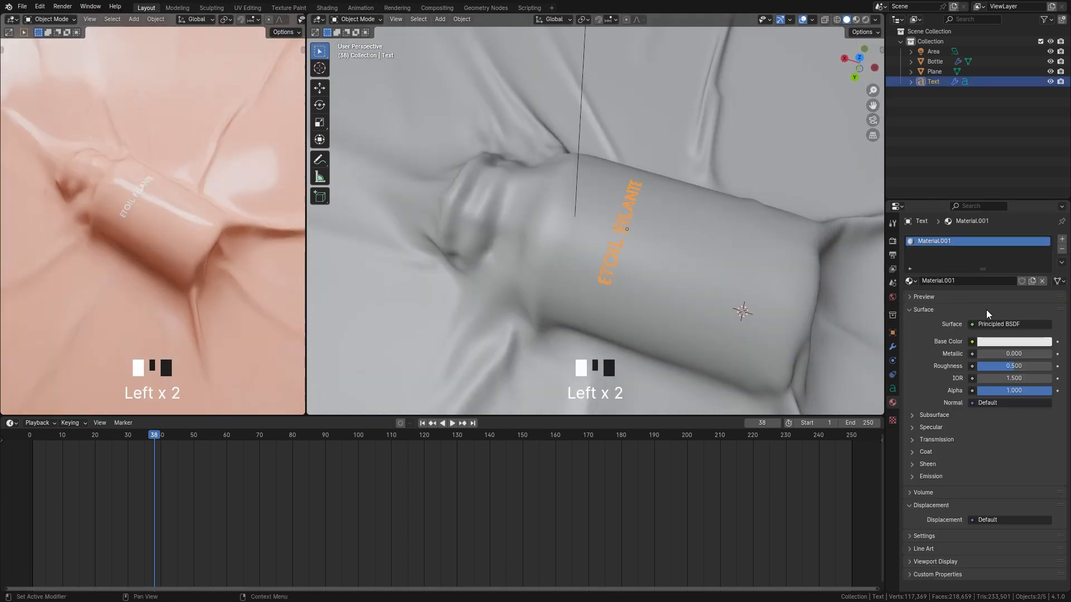
{"action": "left_click", "coordinate": [993, 341]}
{"action": "scroll", "coordinate": [994, 342], "scroll_direction": "down", "scroll_amount": 20}
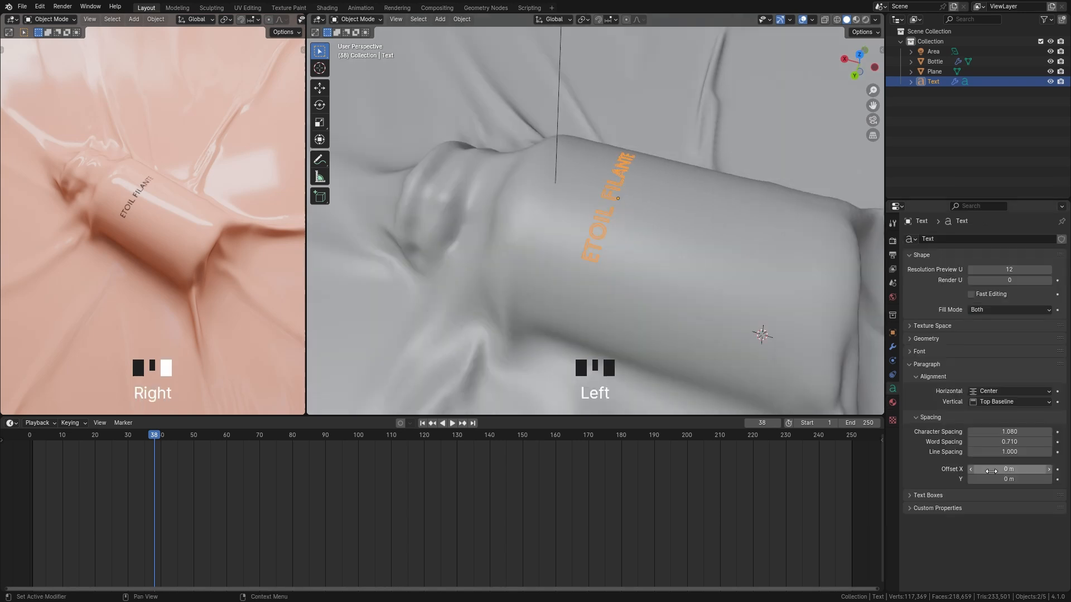
Step: Widen the text's character spacing to 1.130 and clear the selection
{"action": "mouse_move", "coordinate": [1004, 432]}
{"action": "left_mouse_down", "text": "shift"}
{"action": "mouse_move", "coordinate": [1027, 432]}
{"action": "mouse_move", "coordinate": [1012, 432]}
{"action": "left_mouse_up", "text": "shift"}
{"action": "middle_click_drag", "start_coordinate": [627, 264], "coordinate": [580, 237]}
{"action": "key", "text": "a"}
{"action": "key", "text": "a"}
{"action": "key", "text": "a"}
Step: Thicken the letters by setting the text's geometry offset to 0.002 m
{"action": "middle_click_drag", "start_coordinate": [663, 218], "coordinate": [651, 275]}
{"action": "left_click", "coordinate": [947, 341]}
{"action": "left_click", "coordinate": [946, 341]}
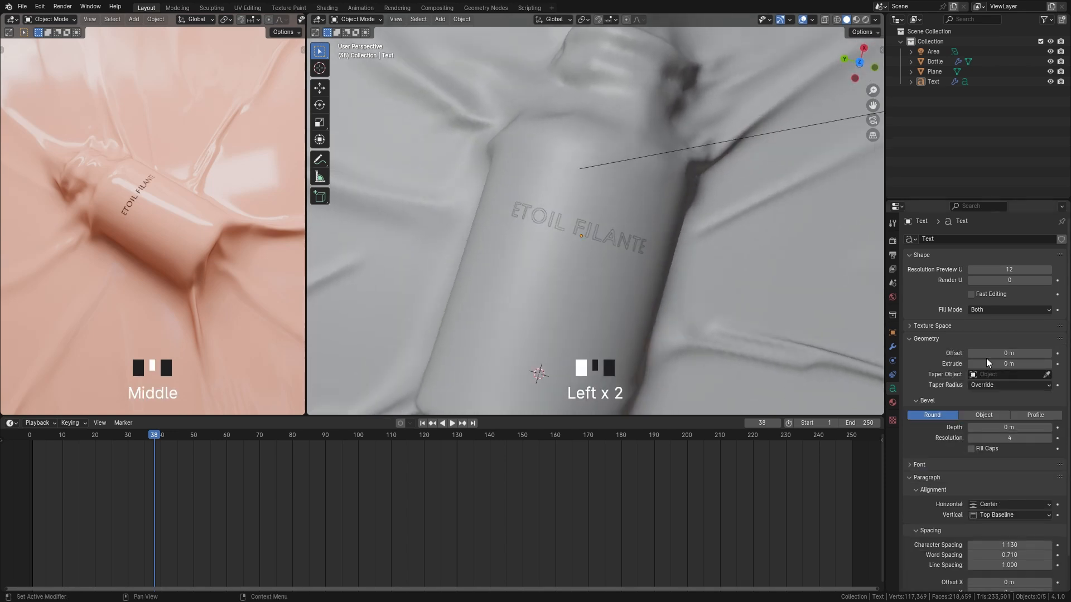
{"action": "left_click_drag", "start_coordinate": [987, 363], "coordinate": [987, 350], "text": "shift"}
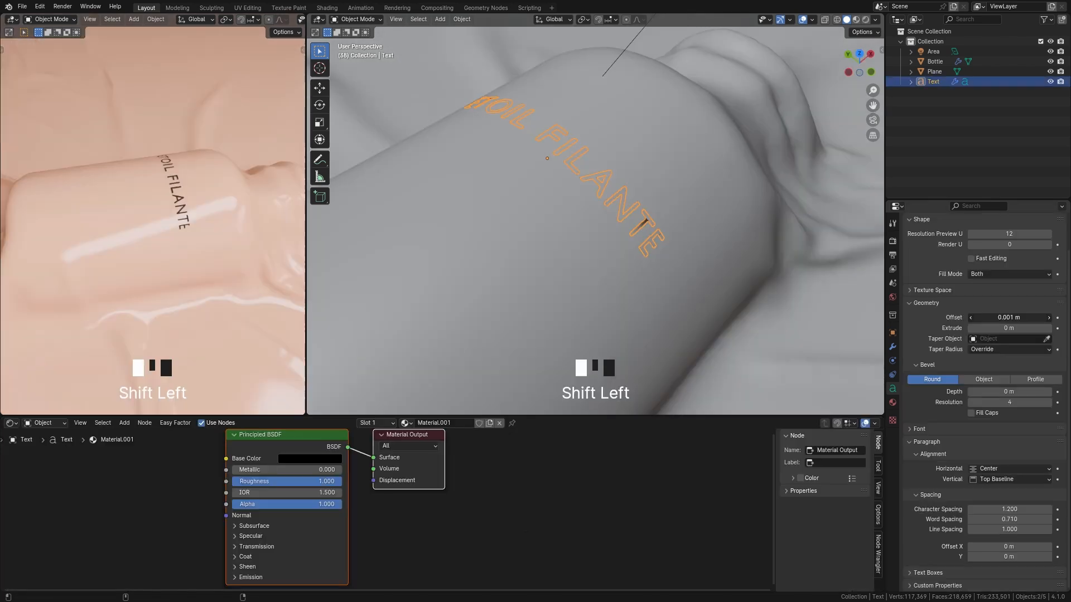
{"action": "left_click_drag", "start_coordinate": [998, 317], "coordinate": [1017, 310], "text": "shift"}
Step: Convert the shrinkwrapped text into a mesh with Visual Geometry to Mesh
{"action": "left_click", "coordinate": [891, 348]}
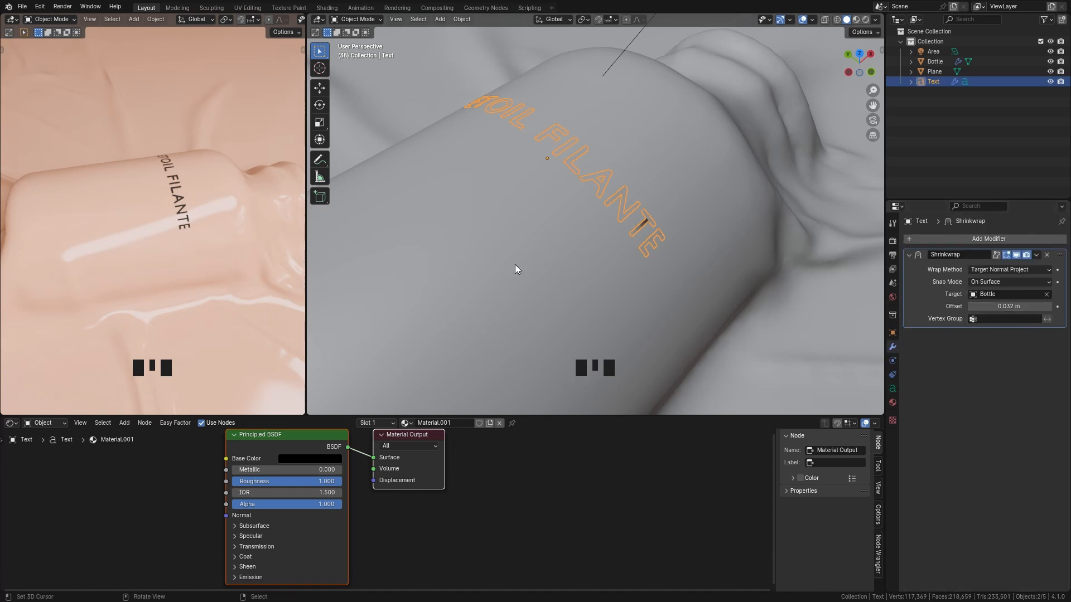
{"action": "middle_click_drag", "start_coordinate": [290, 265], "coordinate": [249, 248]}
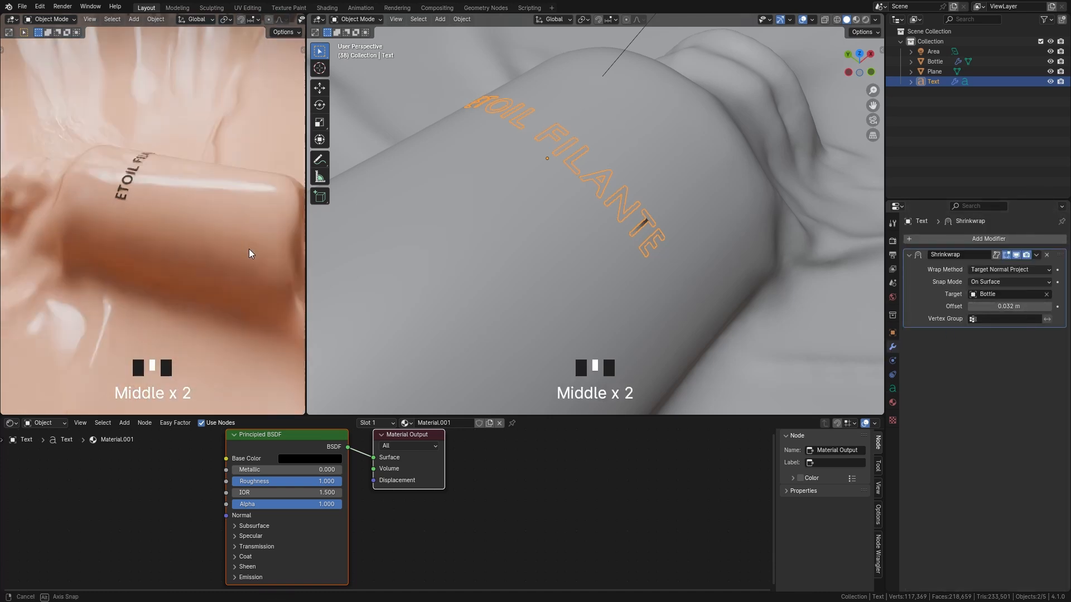
{"action": "key", "text": "ctrl+a"}
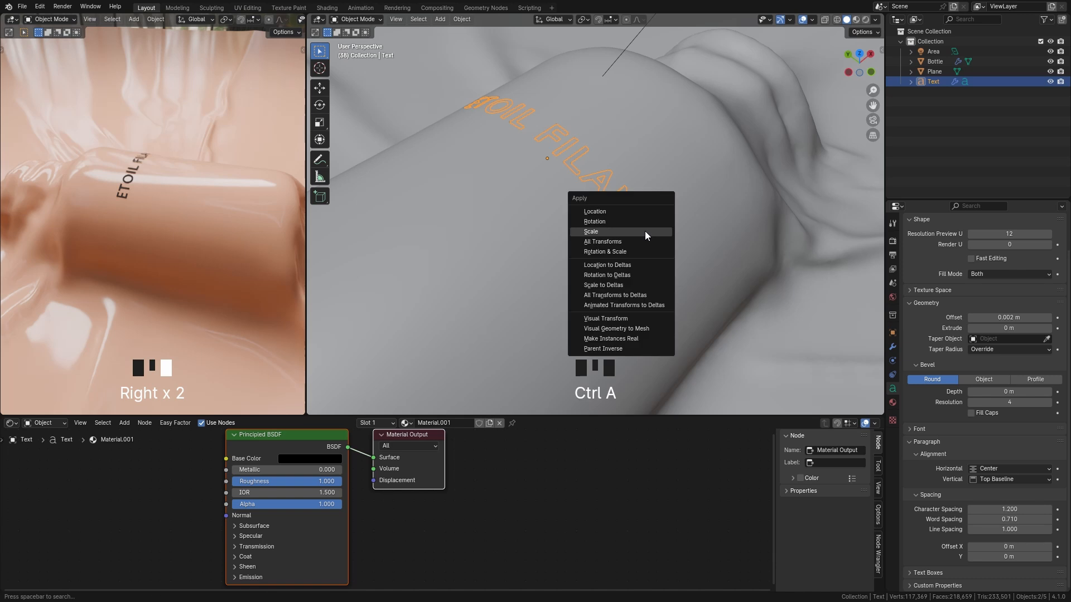
{"action": "left_click", "coordinate": [637, 326]}
Step: Add an acute accent above the first E by editing the text mesh
{"action": "scroll", "coordinate": [592, 222], "scroll_direction": "up", "scroll_amount": 3}
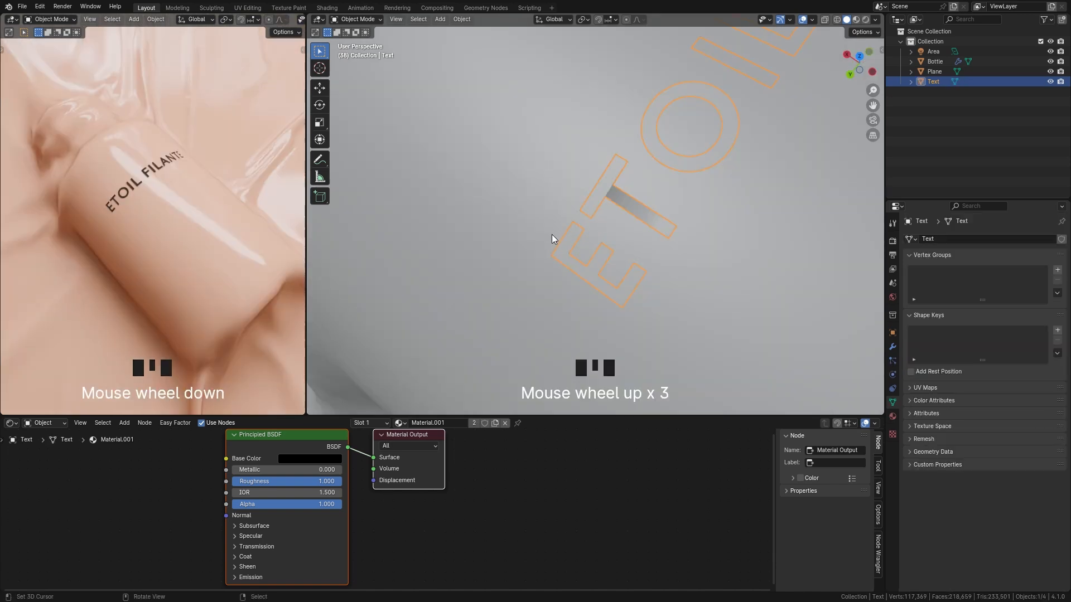
{"action": "key", "text": "Tab"}
{"action": "mouse_move", "coordinate": [577, 235]}
{"action": "middle_mouse_down"}
{"action": "mouse_move", "coordinate": [698, 222]}
{"action": "mouse_move", "coordinate": [591, 242]}
{"action": "middle_mouse_up"}
{"action": "key", "text": "Tab"}
Step: Apply flat shading to the text mesh and clear the selection
{"action": "right_click", "coordinate": [591, 242]}
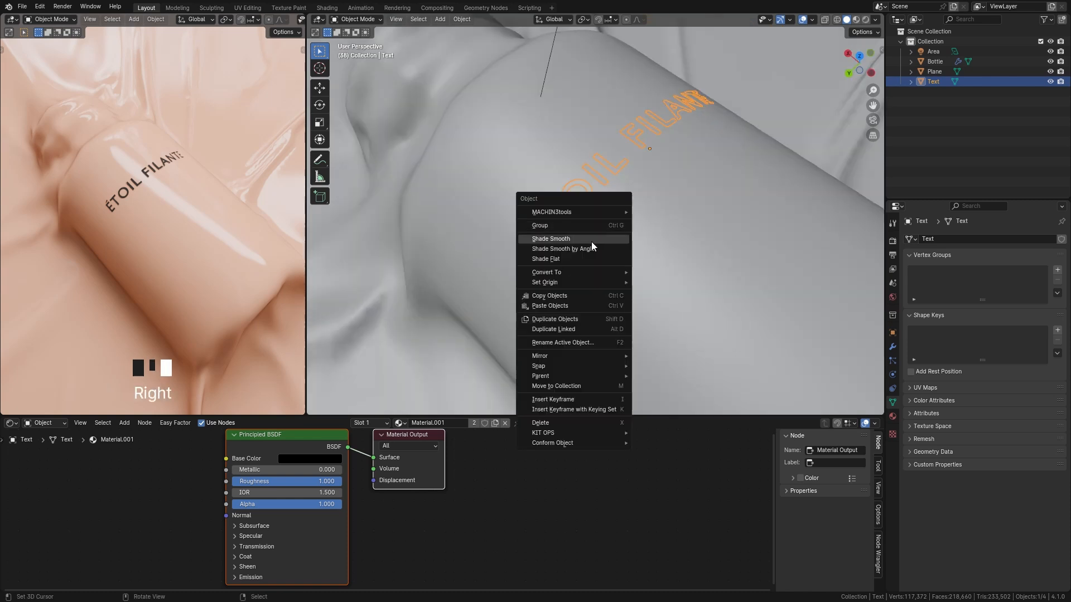
{"action": "left_click", "coordinate": [575, 260]}
{"action": "key", "text": "a"}
{"action": "key", "text": "a"}
{"action": "key", "text": "a"}
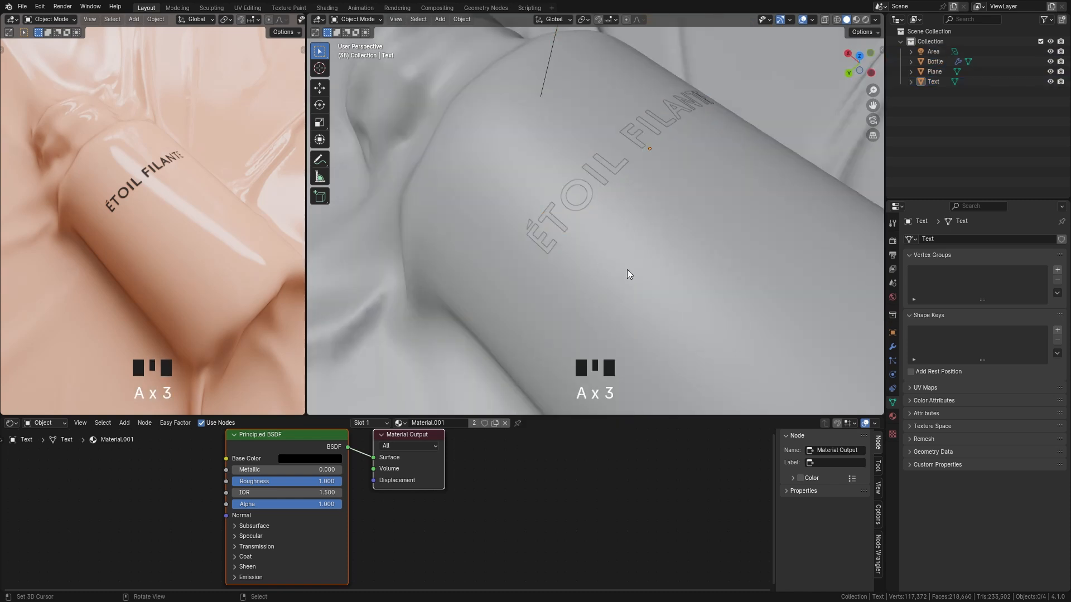
{"action": "middle_click_drag", "start_coordinate": [262, 218], "coordinate": [222, 210]}
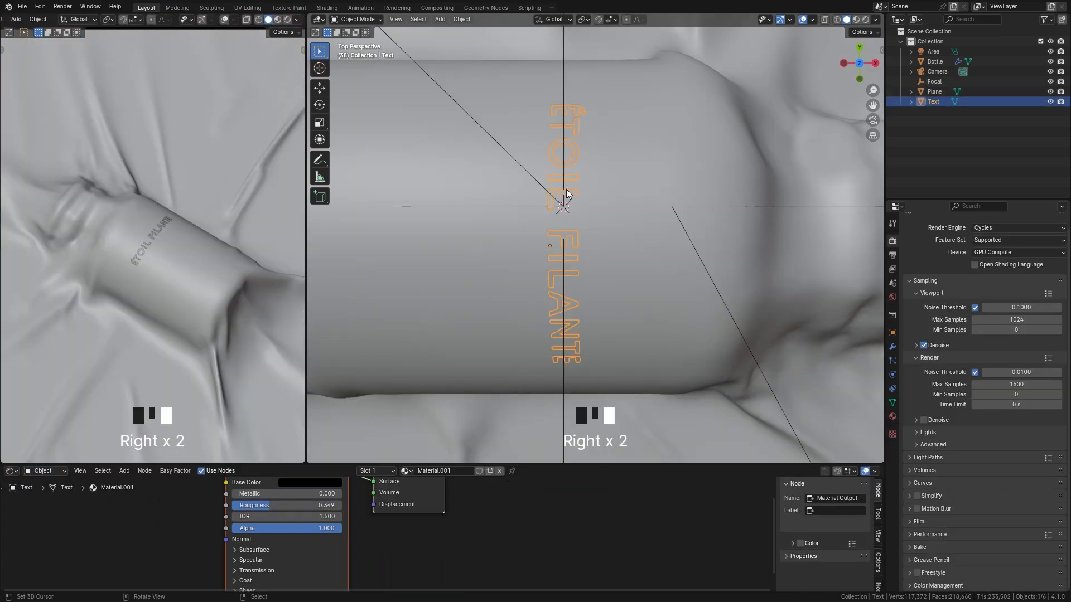
Step: Cut the lettering's outline into the cloth plane with Knife Project from the orthographic top view
{"action": "right_click", "coordinate": [646, 192]}
{"action": "key", "text": "Tab"}
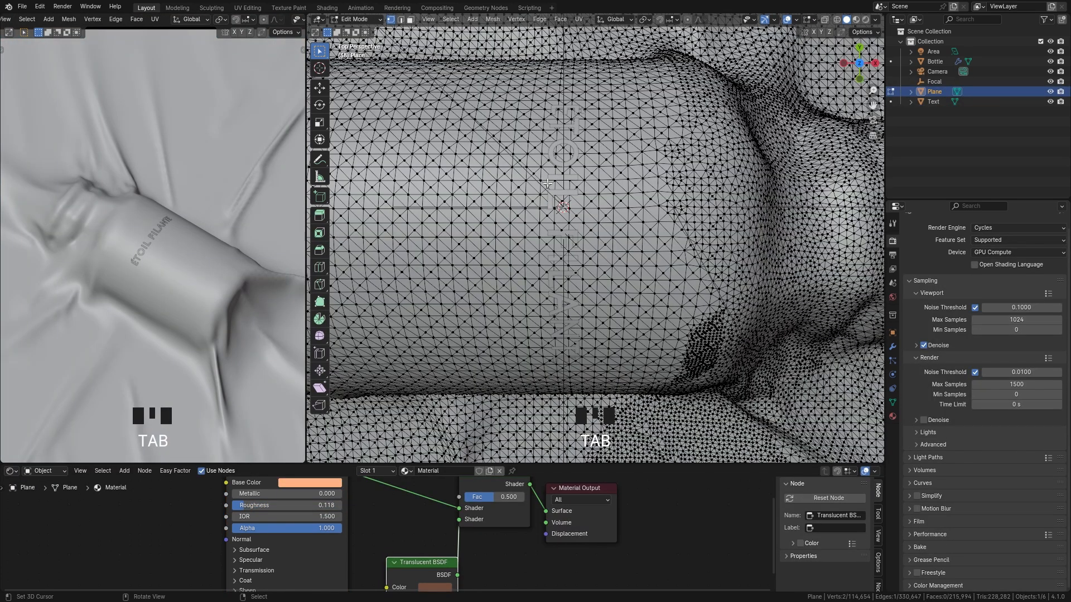
{"action": "key", "text": "KP_5"}
{"action": "left_click", "coordinate": [932, 102]}
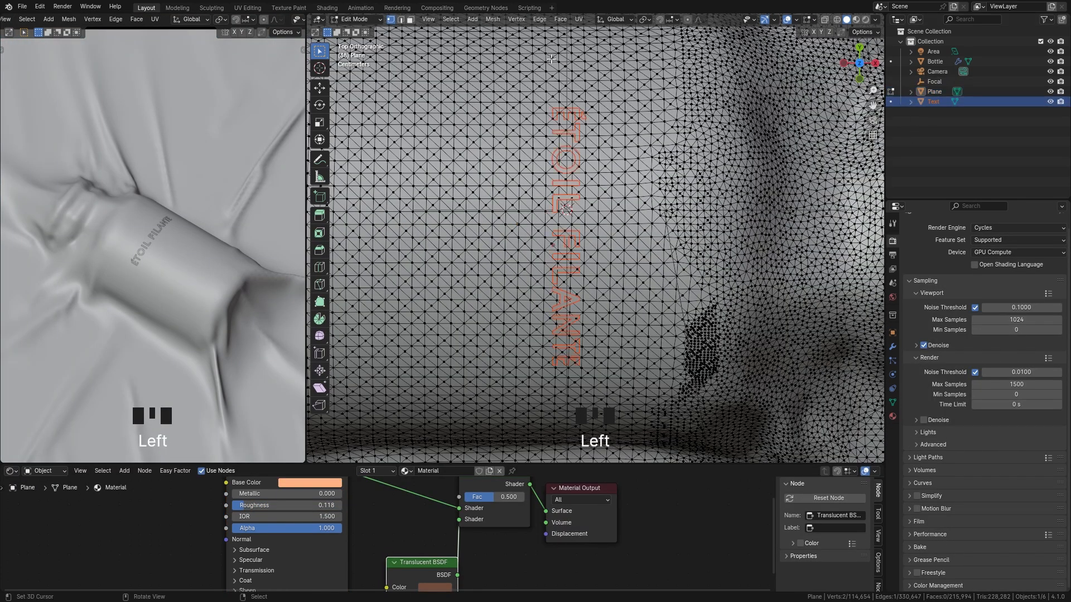
{"action": "left_click", "coordinate": [495, 19]}
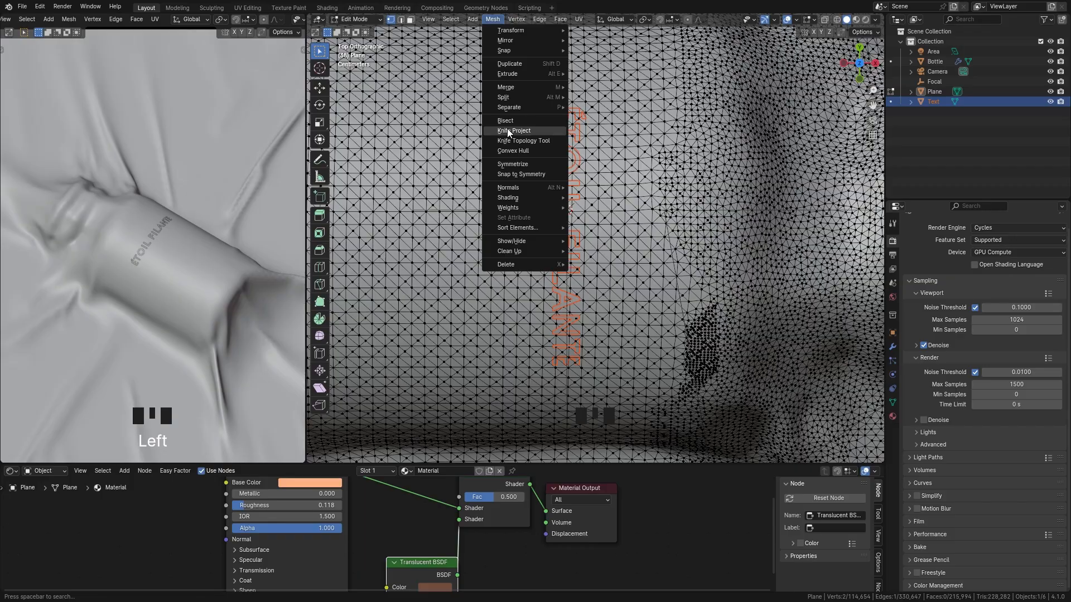
{"action": "left_click", "coordinate": [508, 132]}
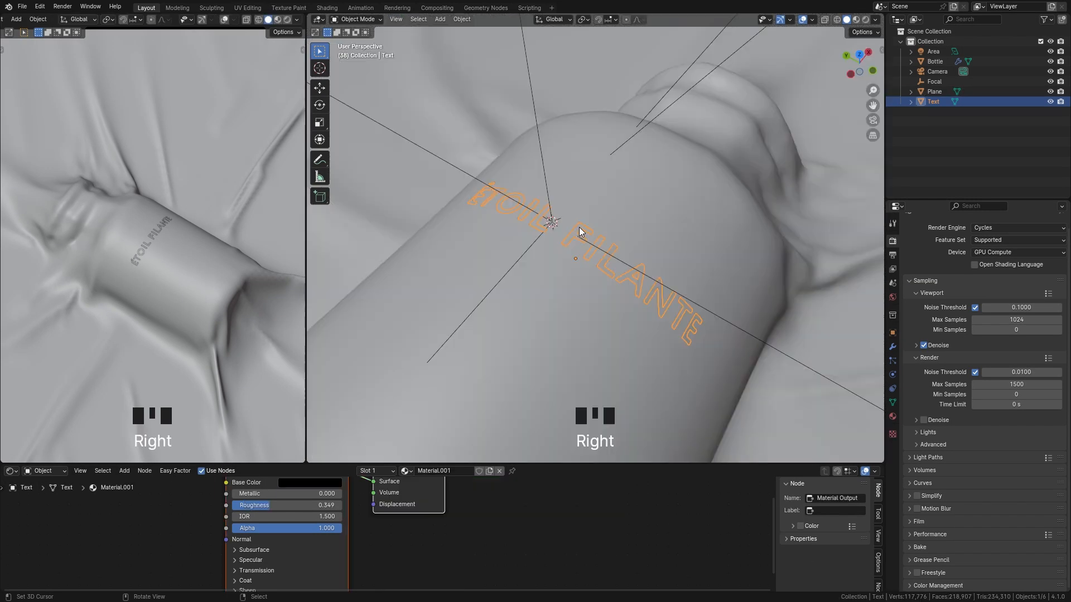
Step: Hide the text object and open the cloth plane's mesh for face editing at the projected lettering
{"action": "key", "text": "h"}
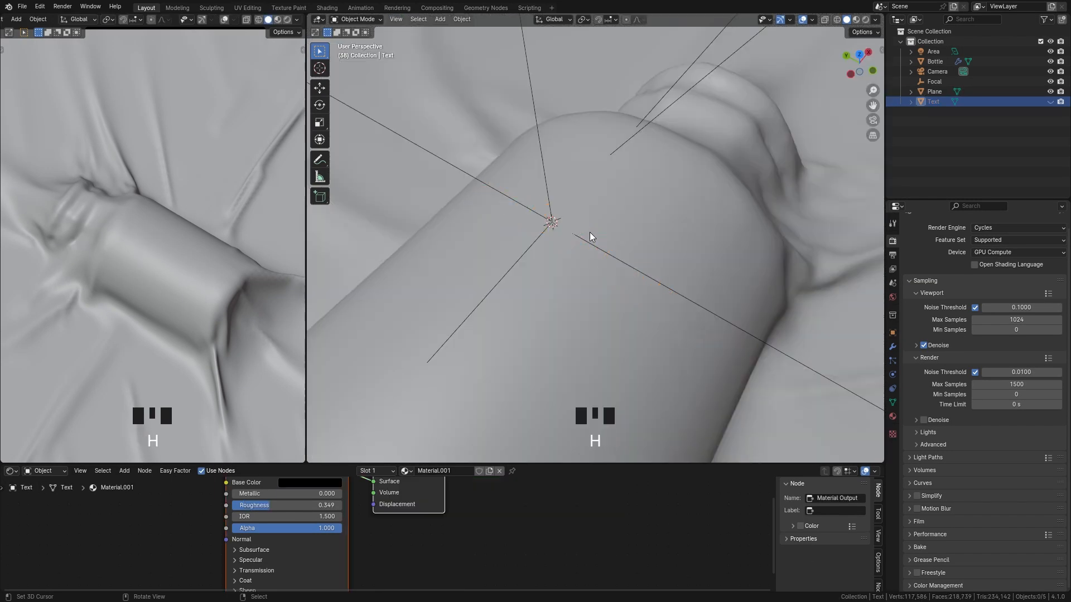
{"action": "right_click", "coordinate": [623, 248]}
{"action": "key", "text": "Tab"}
{"action": "middle_click_drag", "start_coordinate": [537, 219], "coordinate": [629, 249]}
{"action": "scroll", "coordinate": [580, 234], "scroll_direction": "up", "scroll_amount": 2}
{"action": "scroll", "coordinate": [619, 224], "scroll_direction": "up", "scroll_amount": 2}
{"action": "scroll", "coordinate": [613, 234], "scroll_direction": "down", "scroll_amount": 4}
{"action": "scroll", "coordinate": [603, 223], "scroll_direction": "up", "scroll_amount": 3}
{"action": "key", "text": "3"}
Step: Deselect the stray faces in and around the projected letters, especially the A, N, T and final E
{"action": "right_click", "coordinate": [599, 243], "text": "shift"}
{"action": "scroll", "coordinate": [641, 251], "scroll_direction": "up", "scroll_amount": 3}
{"action": "middle_click_drag", "start_coordinate": [683, 279], "coordinate": [650, 214], "text": "shift"}
{"action": "right_click", "coordinate": [635, 246], "text": "shift"}
{"action": "right_click", "coordinate": [648, 238], "text": "shift"}
{"action": "scroll", "coordinate": [669, 245], "scroll_direction": "down", "scroll_amount": 5}
{"action": "middle_click_drag", "start_coordinate": [706, 251], "coordinate": [642, 220]}
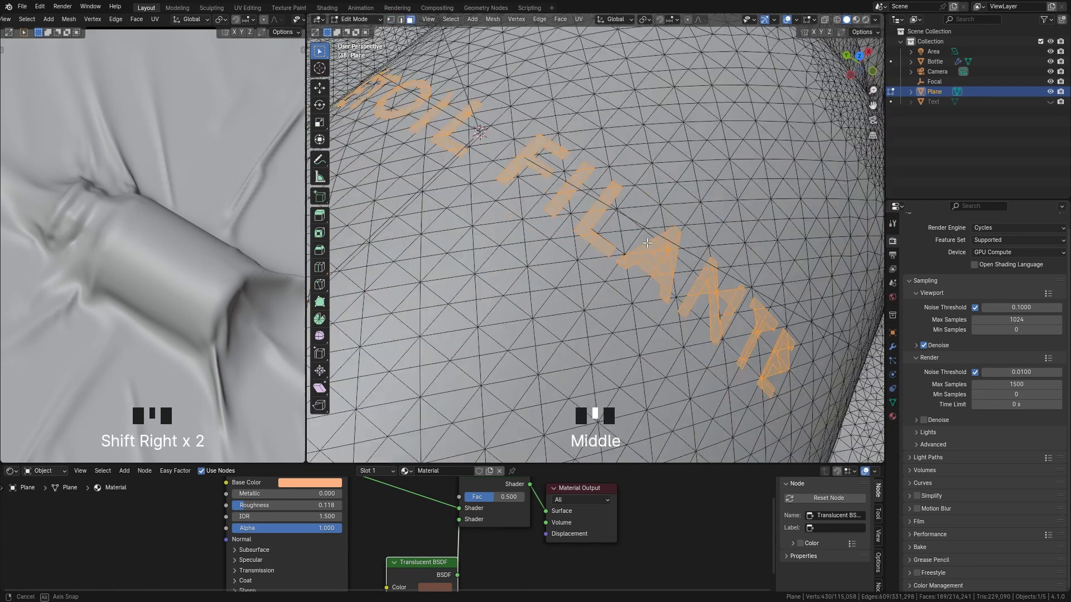
{"action": "scroll", "coordinate": [642, 223], "scroll_direction": "up", "scroll_amount": 4}
{"action": "right_click", "coordinate": [640, 275], "text": "shift"}
{"action": "right_click", "coordinate": [663, 228], "text": "shift"}
{"action": "right_click", "coordinate": [668, 238], "text": "shift"}
{"action": "right_click", "coordinate": [665, 249], "text": "shift"}
{"action": "scroll", "coordinate": [667, 251], "scroll_direction": "down", "scroll_amount": 4}
{"action": "middle_click_drag", "start_coordinate": [677, 262], "coordinate": [561, 209], "text": "shift"}
{"action": "scroll", "coordinate": [561, 212], "scroll_direction": "up", "scroll_amount": 4}
{"action": "right_click", "coordinate": [564, 224], "text": "shift"}
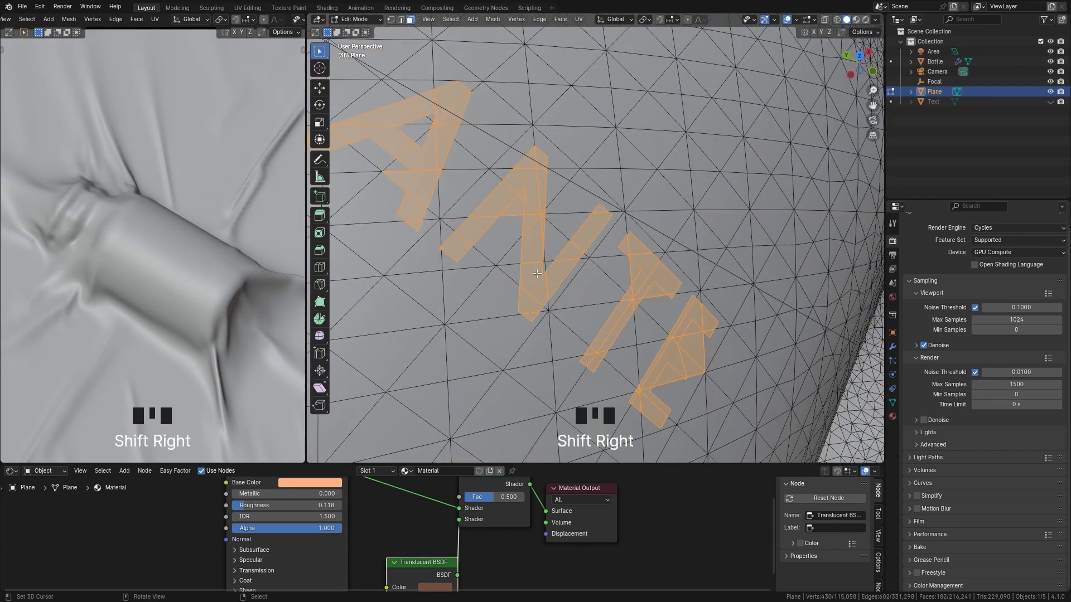
{"action": "middle_click_drag", "start_coordinate": [638, 320], "coordinate": [592, 291], "text": "shift"}
{"action": "right_click", "coordinate": [589, 244], "text": "shift"}
{"action": "right_click", "coordinate": [611, 264], "text": "shift"}
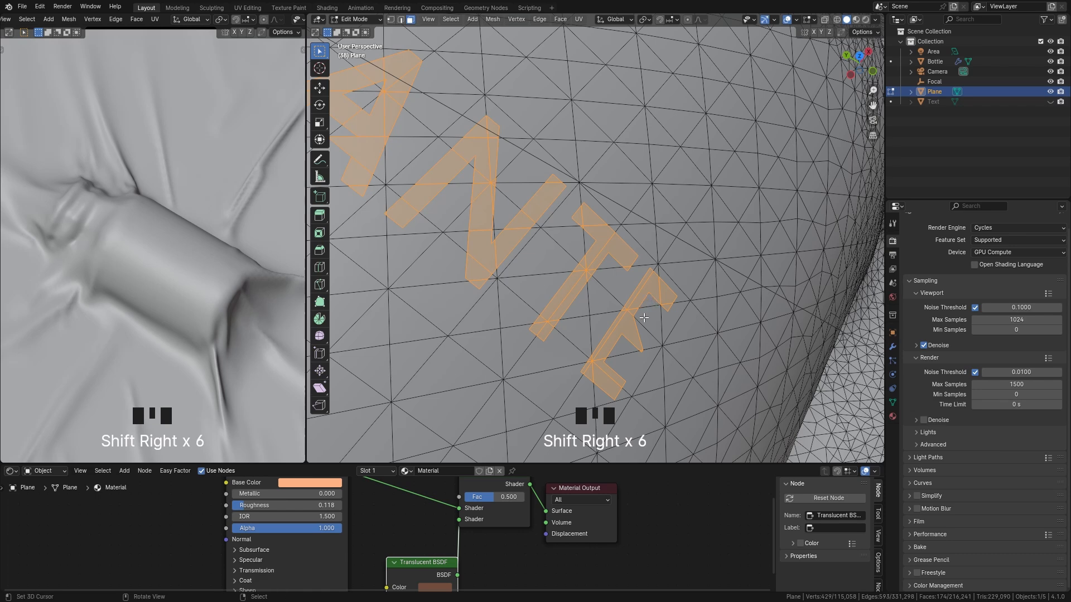
Step: Add a second material slot to the cloth, assign the selected letter faces to it and choose Material.001
{"action": "scroll", "coordinate": [647, 342], "scroll_direction": "down", "scroll_amount": 5}
{"action": "middle_click_drag", "start_coordinate": [646, 340], "coordinate": [676, 354]}
{"action": "left_click", "coordinate": [892, 416]}
{"action": "left_click", "coordinate": [1062, 239]}
{"action": "left_click", "coordinate": [930, 297]}
{"action": "left_click", "coordinate": [911, 309]}
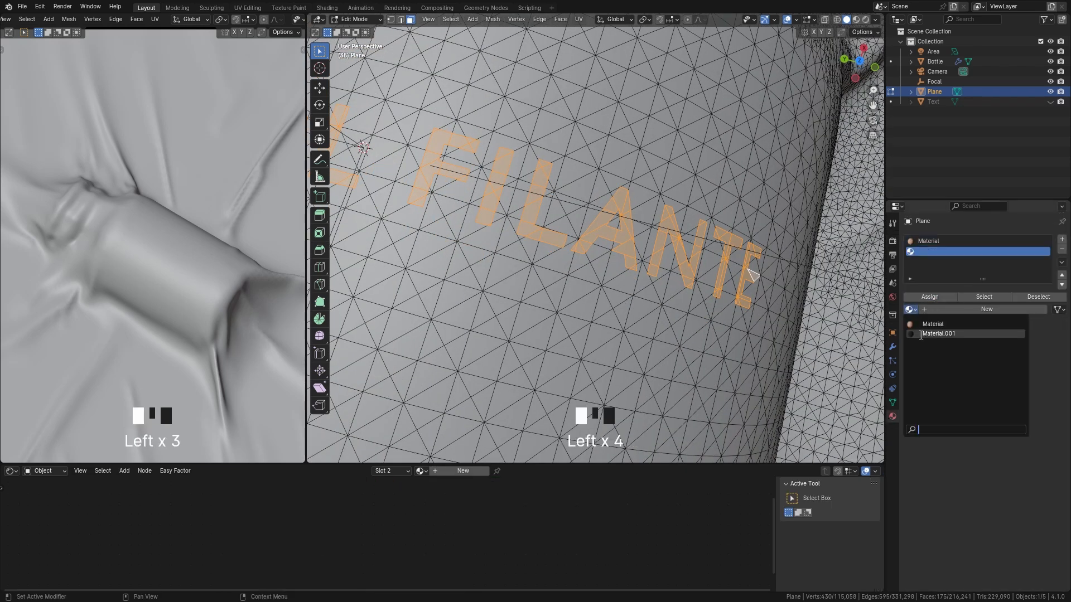
{"action": "left_click", "coordinate": [943, 334]}
Step: Cut an extra edge with the Knife in the cloth mesh at the ANTE part of the lettering
{"action": "scroll", "coordinate": [669, 279], "scroll_direction": "up", "scroll_amount": 4}
{"action": "scroll", "coordinate": [665, 281], "scroll_direction": "up", "scroll_amount": 4}
{"action": "key", "text": "k"}
{"action": "key", "text": "Return"}
{"action": "scroll", "coordinate": [658, 318], "scroll_direction": "down", "scroll_amount": 4}
{"action": "middle_click_drag", "start_coordinate": [664, 318], "coordinate": [619, 309], "text": "shift"}
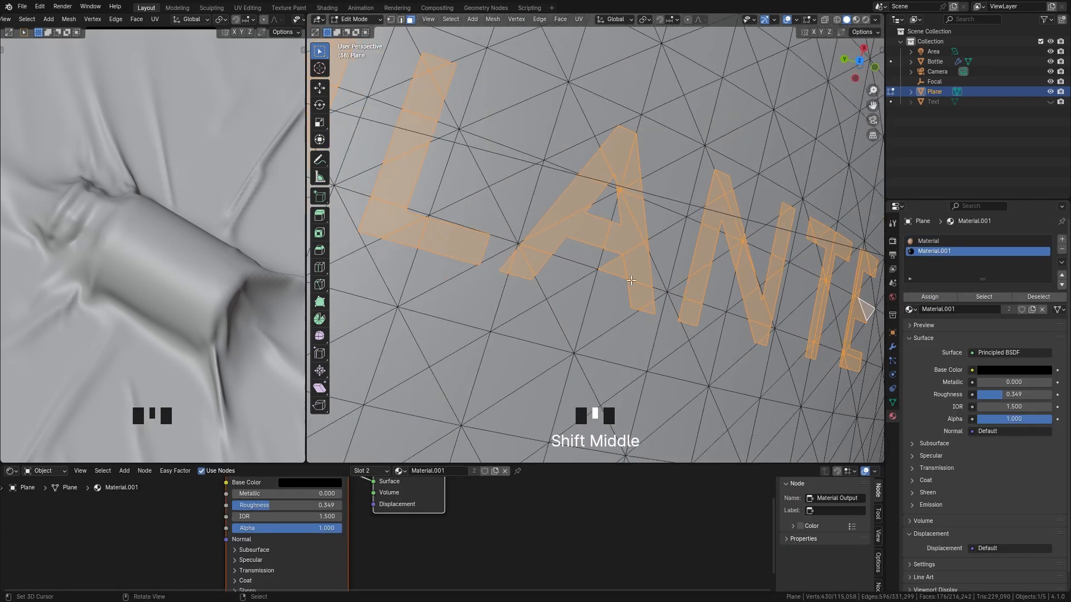
Step: Cut the missing end of the final E's middle bar into the cloth mesh with the Knife
{"action": "middle_click_drag", "start_coordinate": [736, 357], "coordinate": [700, 359]}
{"action": "middle_click_drag", "start_coordinate": [781, 407], "coordinate": [574, 246], "text": "shift"}
{"action": "scroll", "coordinate": [575, 246], "scroll_direction": "up", "scroll_amount": 5}
{"action": "key", "text": "k"}
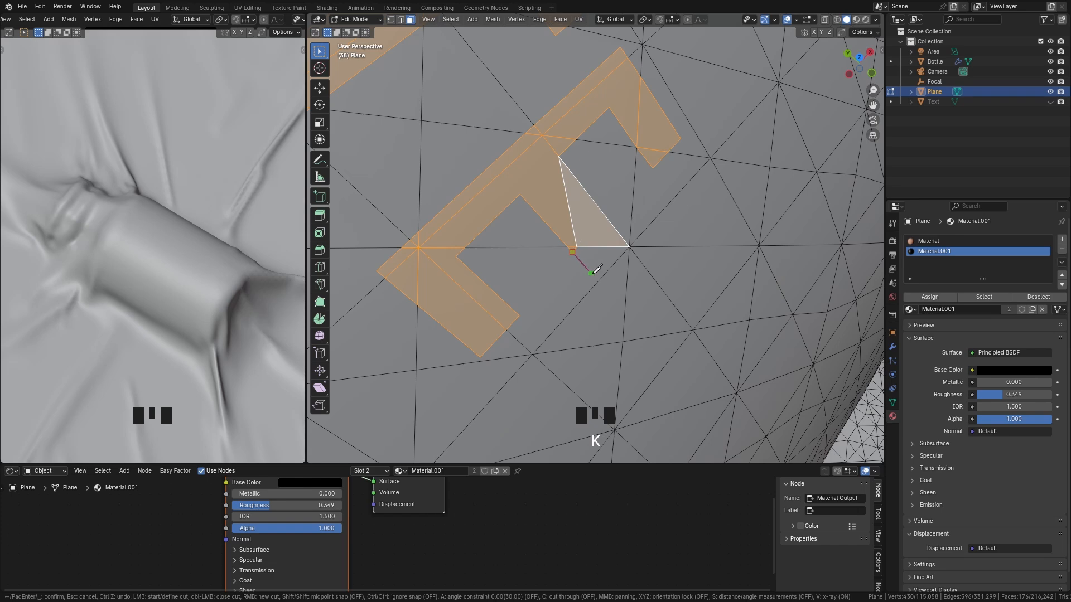
{"action": "key", "text": "Return"}
{"action": "key", "text": "k"}
{"action": "left_click", "coordinate": [586, 268]}
{"action": "key", "text": "Return"}
Step: Correct the face selection around the final E so that only its letter shape is included
{"action": "right_click", "coordinate": [587, 257], "text": "shift"}
{"action": "scroll", "coordinate": [592, 257], "scroll_direction": "down", "scroll_amount": 6}
{"action": "middle_click_drag", "start_coordinate": [591, 257], "coordinate": [669, 259]}
{"action": "right_click", "coordinate": [692, 260], "text": "shift"}
{"action": "scroll", "coordinate": [598, 240], "scroll_direction": "down", "scroll_amount": 4}
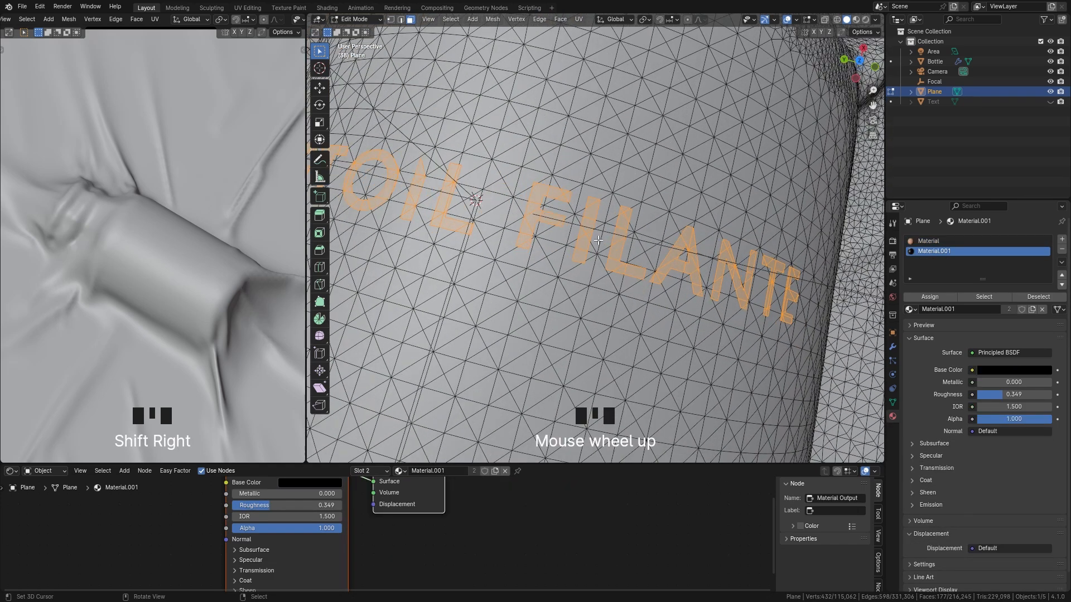
Step: Cut the missing upper corner of the I in ÉTOIL with the Knife and assign Material.001 to the letter faces
{"action": "scroll", "coordinate": [598, 240], "scroll_direction": "up", "scroll_amount": 5}
{"action": "middle_click_drag", "start_coordinate": [598, 240], "coordinate": [610, 267], "text": "shift"}
{"action": "key", "text": "k"}
{"action": "left_click", "coordinate": [583, 234]}
{"action": "key", "text": "Return"}
{"action": "right_click", "coordinate": [570, 245], "text": "shift"}
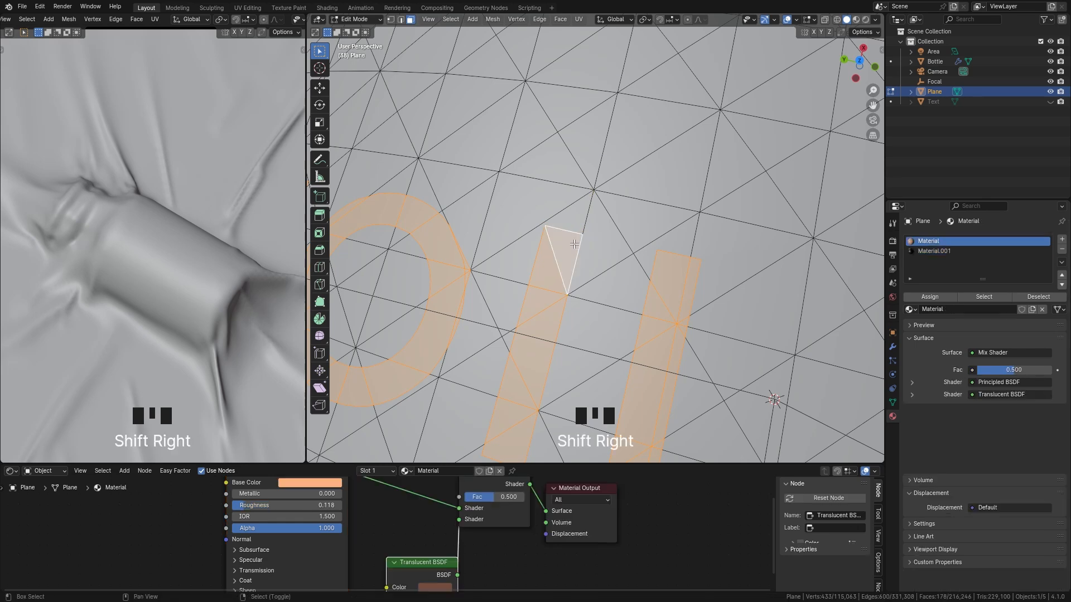
{"action": "left_click", "coordinate": [935, 252]}
{"action": "left_click", "coordinate": [929, 297]}
Step: Show the cloth in Material Preview and reassign the stray face between the first É and its accent to Material
{"action": "scroll", "coordinate": [781, 267], "scroll_direction": "down", "scroll_amount": 9}
{"action": "middle_click_drag", "start_coordinate": [781, 262], "coordinate": [748, 225], "text": "shift"}
{"action": "left_click", "coordinate": [875, 19]}
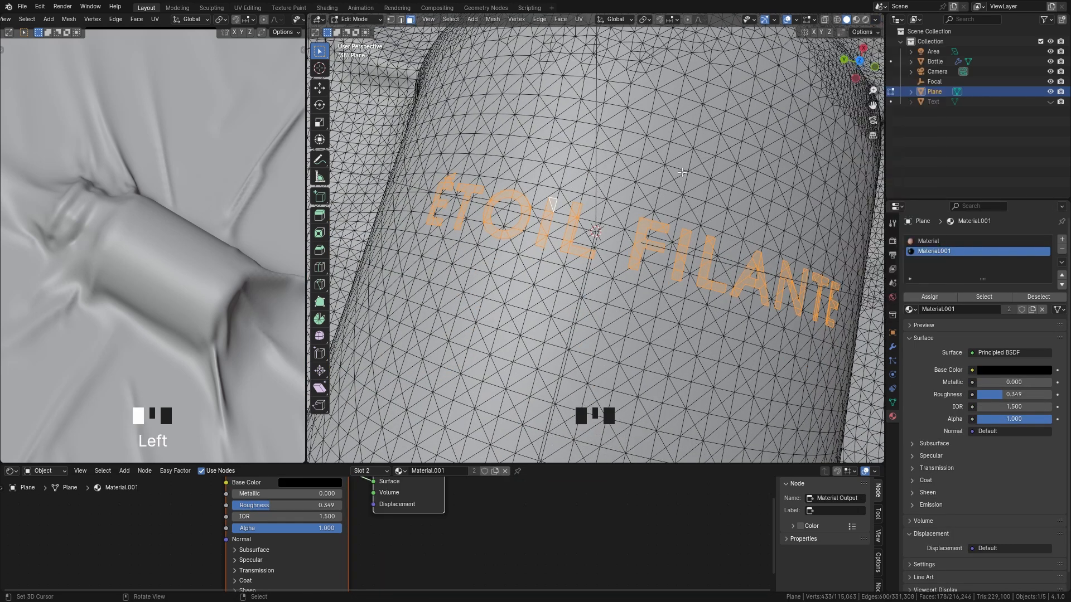
{"action": "left_click", "coordinate": [856, 20]}
{"action": "key", "text": "Tab"}
{"action": "middle_click_drag", "start_coordinate": [600, 189], "coordinate": [713, 191]}
{"action": "scroll", "coordinate": [713, 191], "scroll_direction": "up", "scroll_amount": 6}
{"action": "key", "text": "Tab"}
{"action": "right_click", "coordinate": [675, 188]}
{"action": "key", "text": "Tab"}
{"action": "right_click", "coordinate": [676, 181]}
{"action": "left_click", "coordinate": [931, 242]}
{"action": "left_click", "coordinate": [934, 298]}
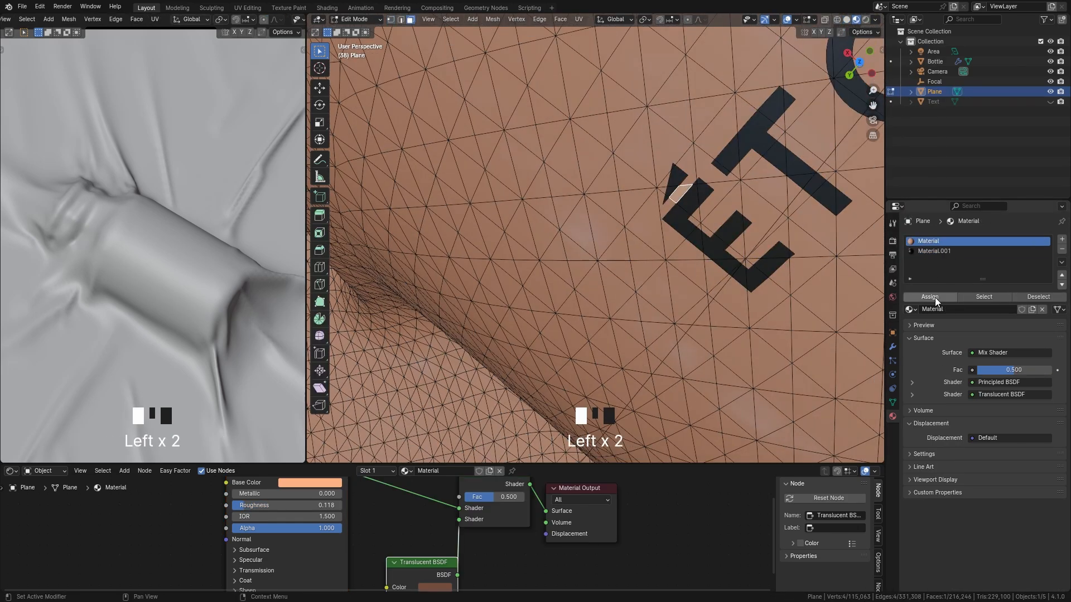
Step: Reassign another stray label face and the small excess face at the end of the final E's middle bar to Material
{"action": "middle_click_drag", "start_coordinate": [547, 234], "coordinate": [675, 223]}
{"action": "right_click", "coordinate": [570, 201]}
{"action": "left_click", "coordinate": [937, 241]}
{"action": "left_click", "coordinate": [937, 298]}
{"action": "middle_click_drag", "start_coordinate": [605, 240], "coordinate": [526, 255]}
{"action": "scroll", "coordinate": [591, 223], "scroll_direction": "up", "scroll_amount": 6}
{"action": "right_click", "coordinate": [605, 194]}
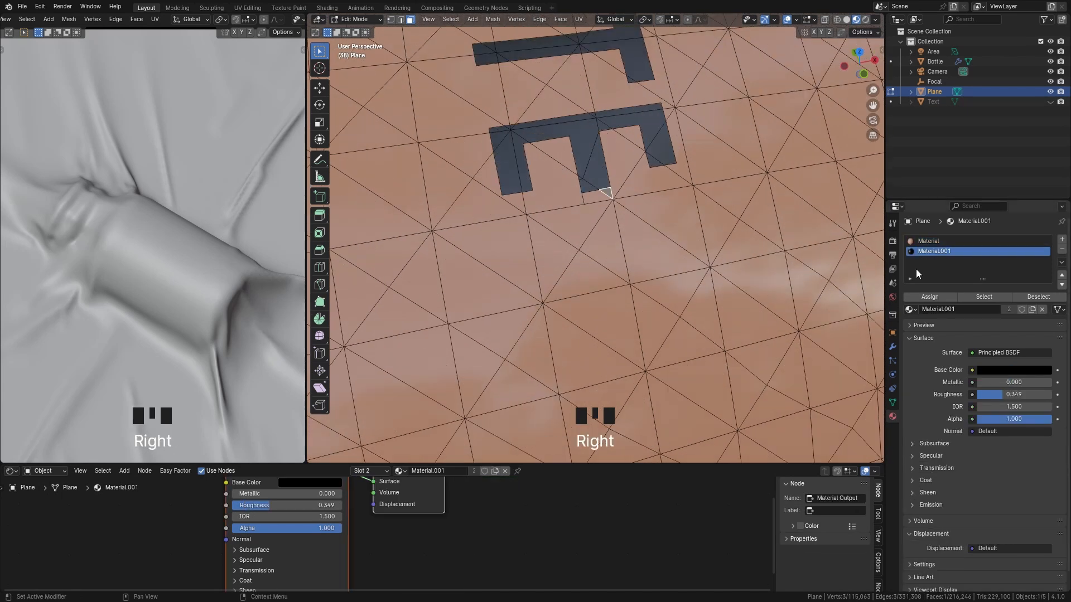
{"action": "left_click", "coordinate": [930, 241]}
{"action": "left_click", "coordinate": [930, 298]}
Step: Straighten the end of the final E's middle bar by sliding its slanted edges and then its corner vertex along the mesh
{"action": "scroll", "coordinate": [697, 268], "scroll_direction": "up", "scroll_amount": 6}
{"action": "right_click", "coordinate": [702, 298]}
{"action": "right_click", "coordinate": [739, 289], "text": "shift"}
{"action": "key", "text": "g"}
{"action": "key", "text": "g"}
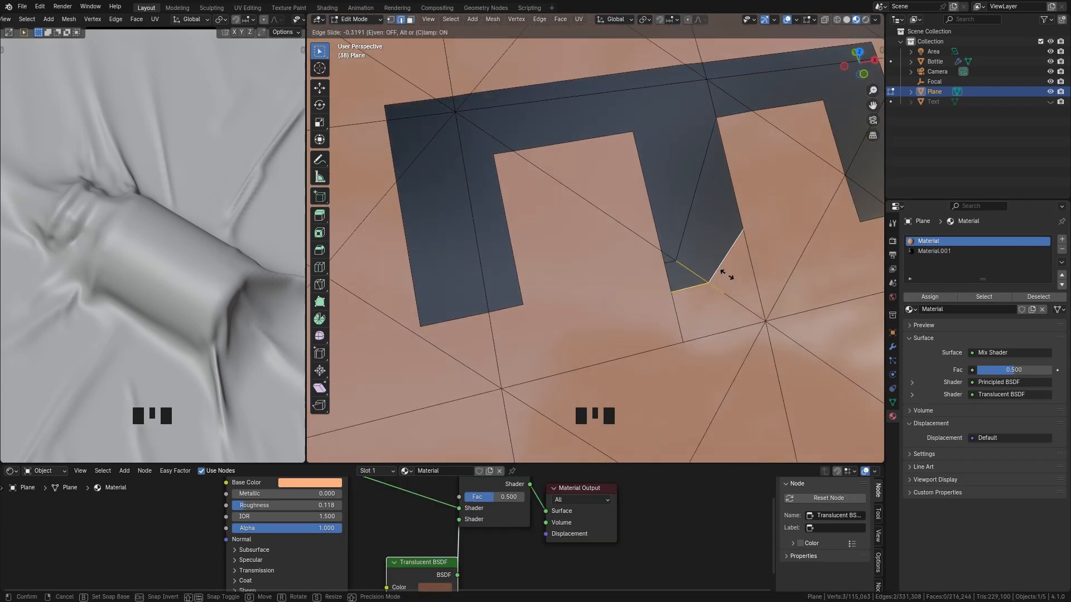
{"action": "left_click", "coordinate": [727, 258]}
{"action": "key", "text": "1"}
{"action": "right_click", "coordinate": [729, 166]}
{"action": "key", "text": "g"}
{"action": "key", "text": "g"}
{"action": "left_click", "coordinate": [751, 260]}
Step: Return the cloth to Object Mode and exclude the hidden Text object from renders
{"action": "scroll", "coordinate": [750, 260], "scroll_direction": "down", "scroll_amount": 14}
{"action": "key", "text": "Tab"}
{"action": "middle_click_drag", "start_coordinate": [747, 256], "coordinate": [836, 246]}
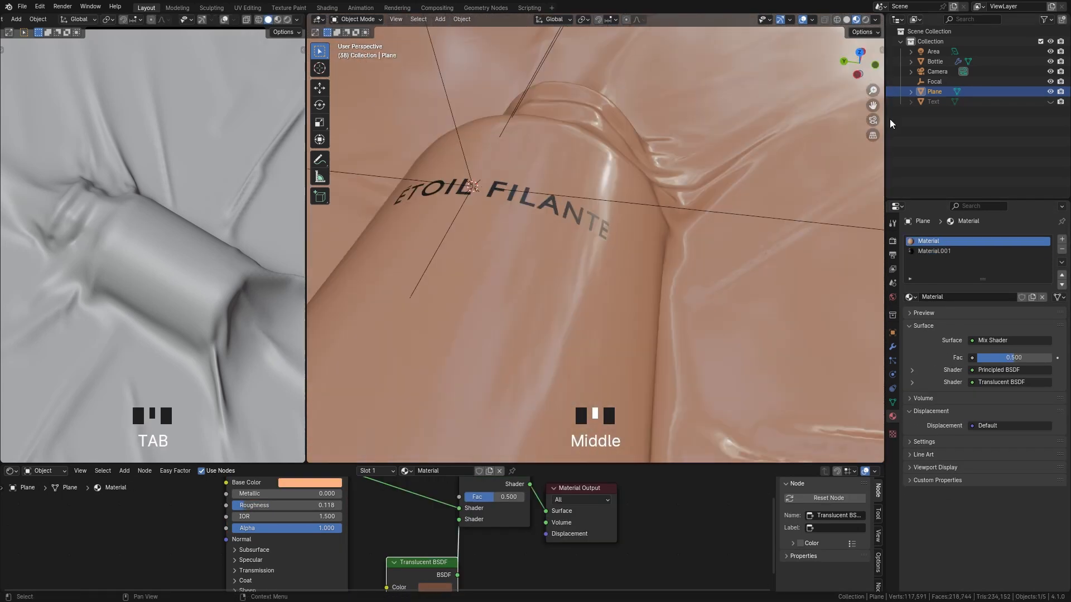
{"action": "left_click", "coordinate": [1061, 102]}
{"action": "scroll", "coordinate": [546, 223], "scroll_direction": "down", "scroll_amount": 3}
{"action": "middle_click_drag", "start_coordinate": [547, 223], "coordinate": [594, 209]}
Step: Set the roughness of Material.001 to 0.400 and check the label in the rendered camera view
{"action": "left_click", "coordinate": [917, 252]}
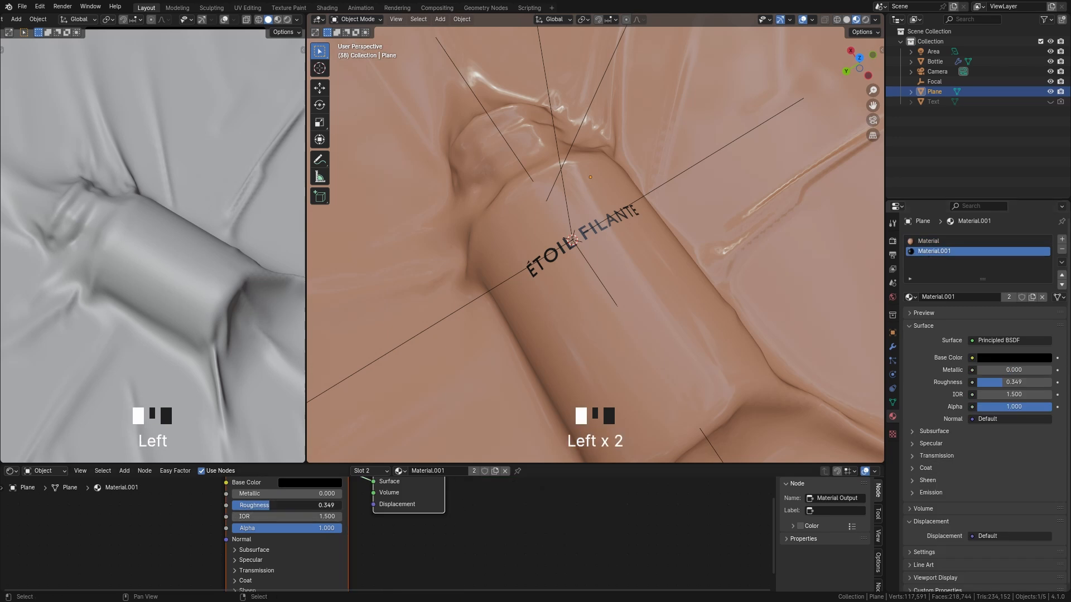
{"action": "key", "text": "z"}
{"action": "key", "text": "z"}
{"action": "scroll", "coordinate": [131, 202], "scroll_direction": "up", "scroll_amount": 2}
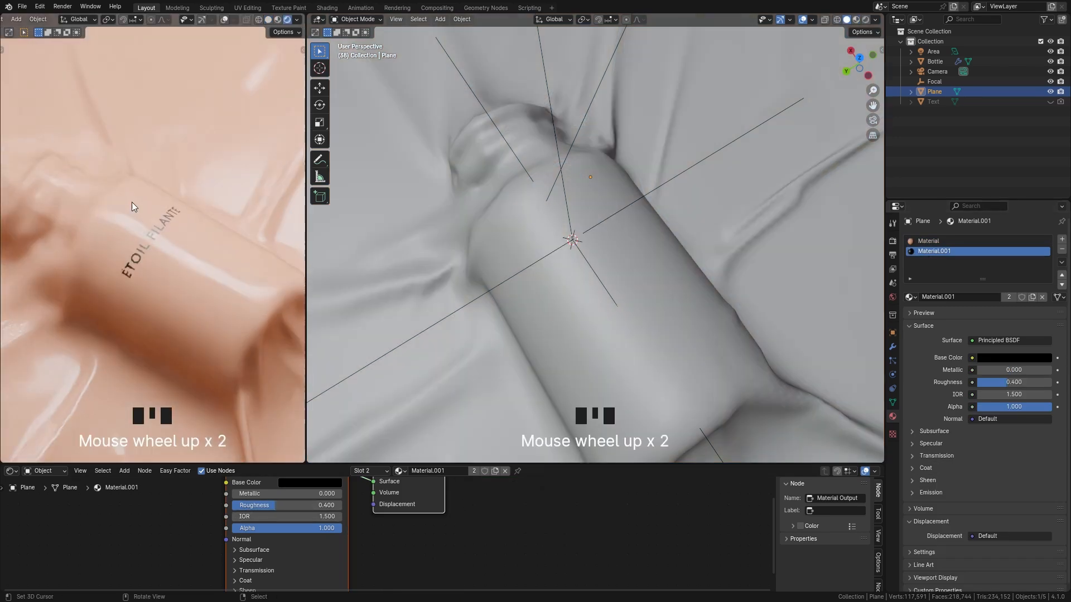
{"action": "key", "text": "ctrl+z"}
{"action": "key", "text": "ctrl+shift+z"}
{"action": "scroll", "coordinate": [131, 202], "scroll_direction": "up", "scroll_amount": 13}
{"action": "scroll", "coordinate": [132, 202], "scroll_direction": "down", "scroll_amount": 15}
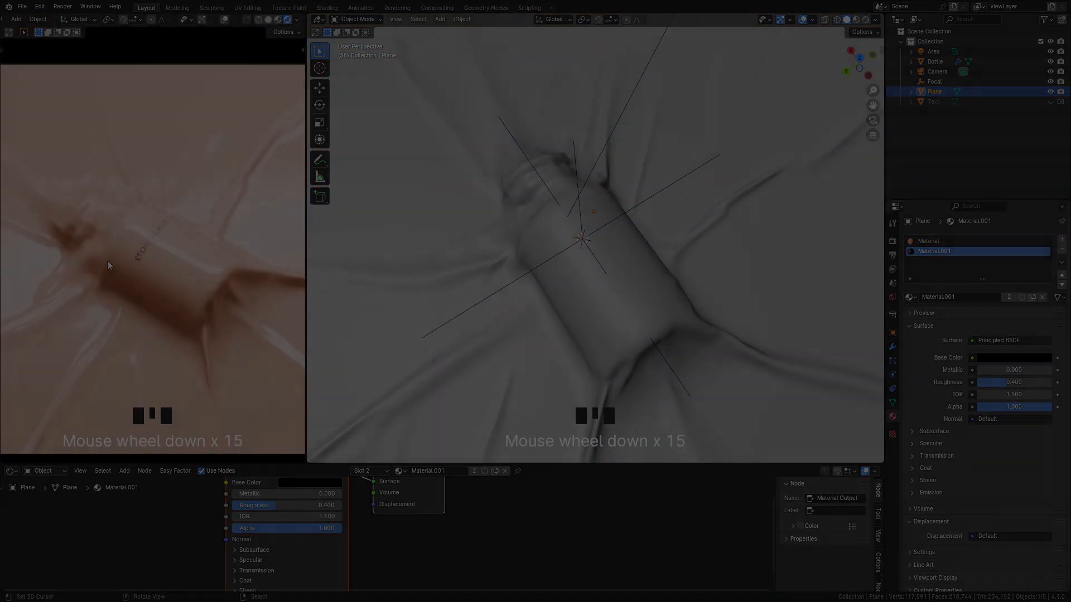